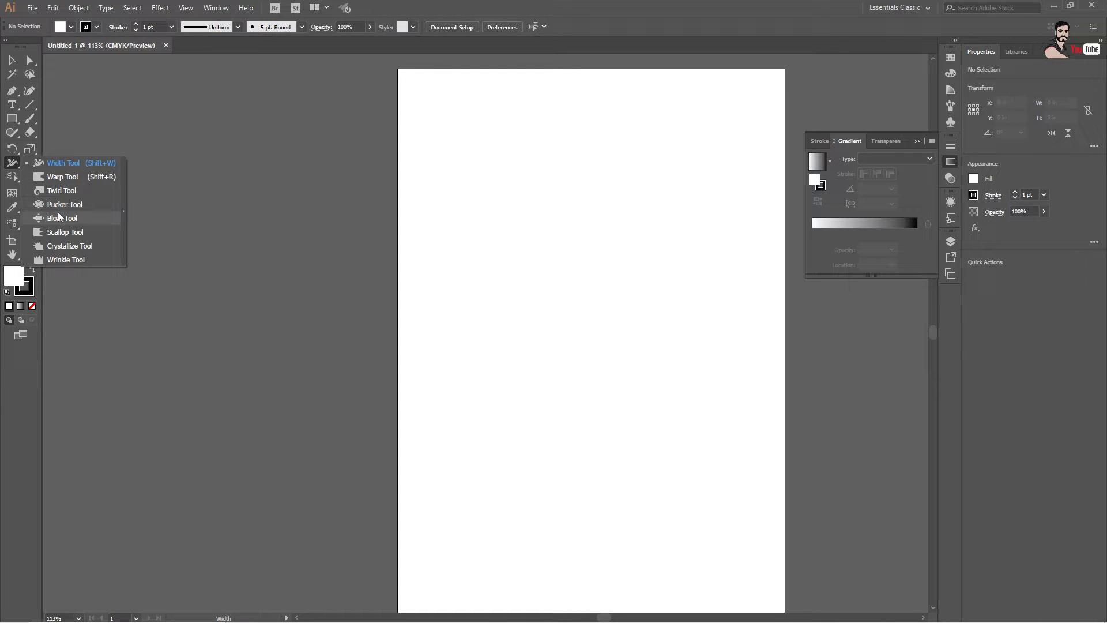
{"action": "left_click", "coordinate": [61, 257]}
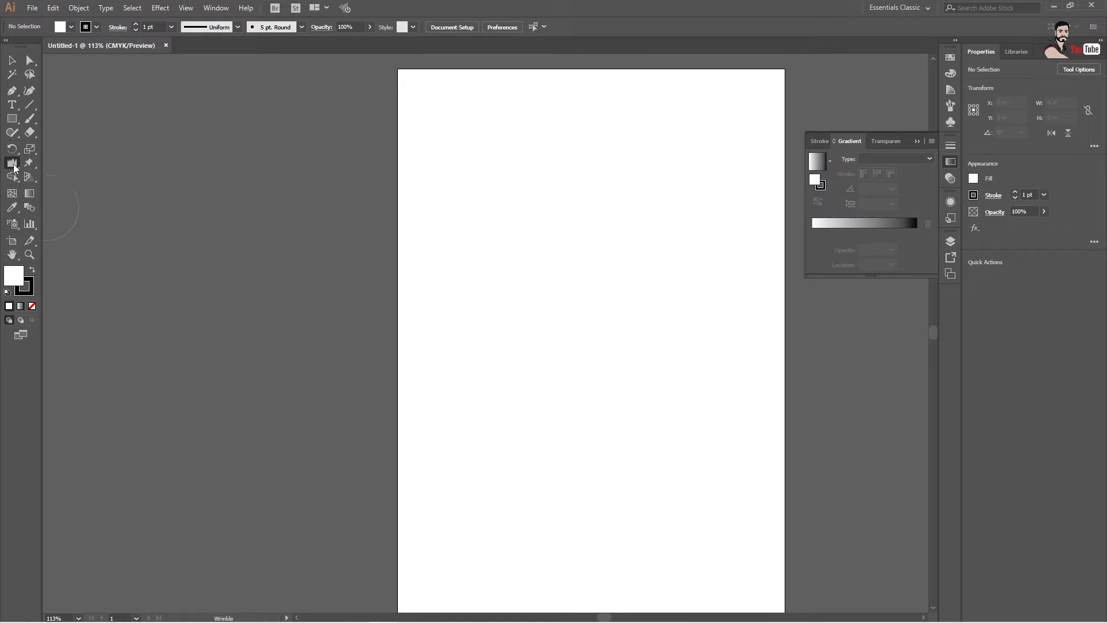
{"action": "left_click", "coordinate": [13, 165]}
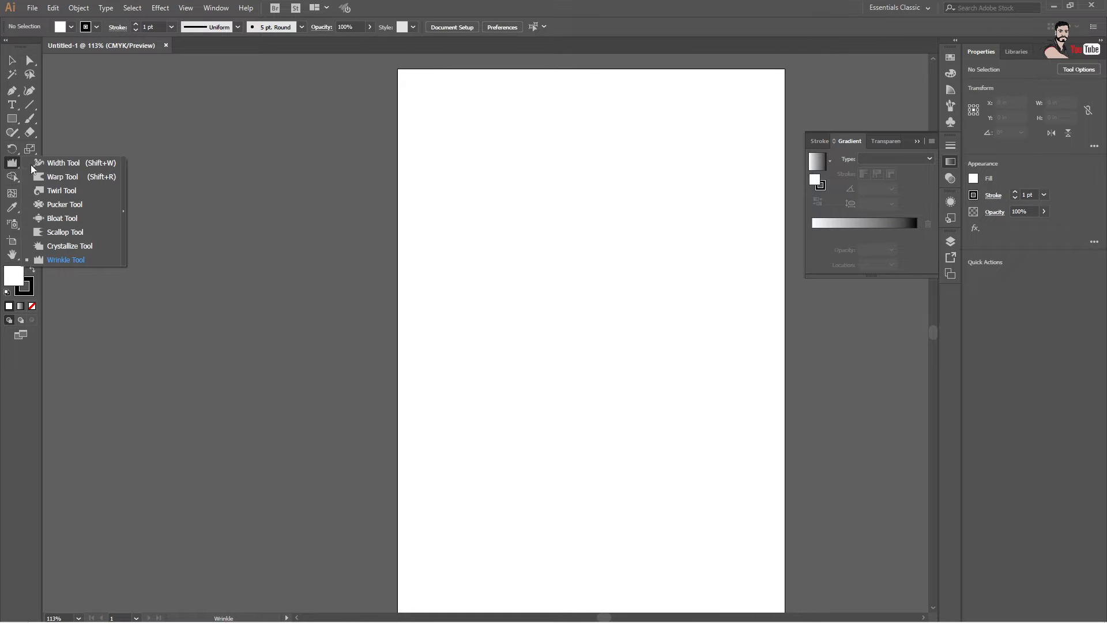
{"action": "left_click", "coordinate": [89, 164]}
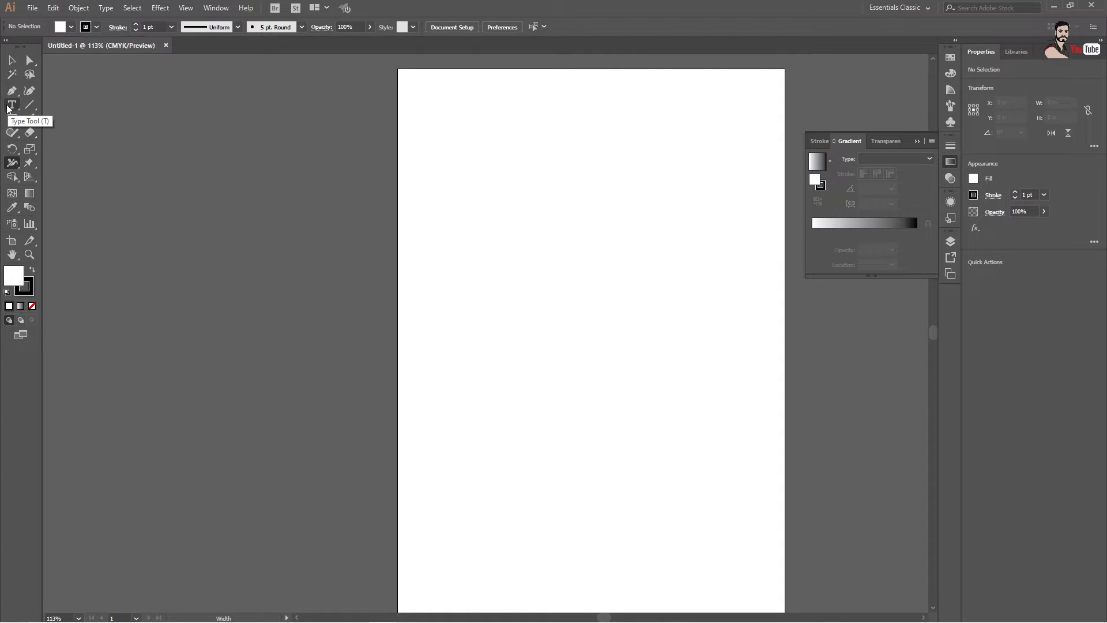
{"action": "left_click", "coordinate": [14, 164]}
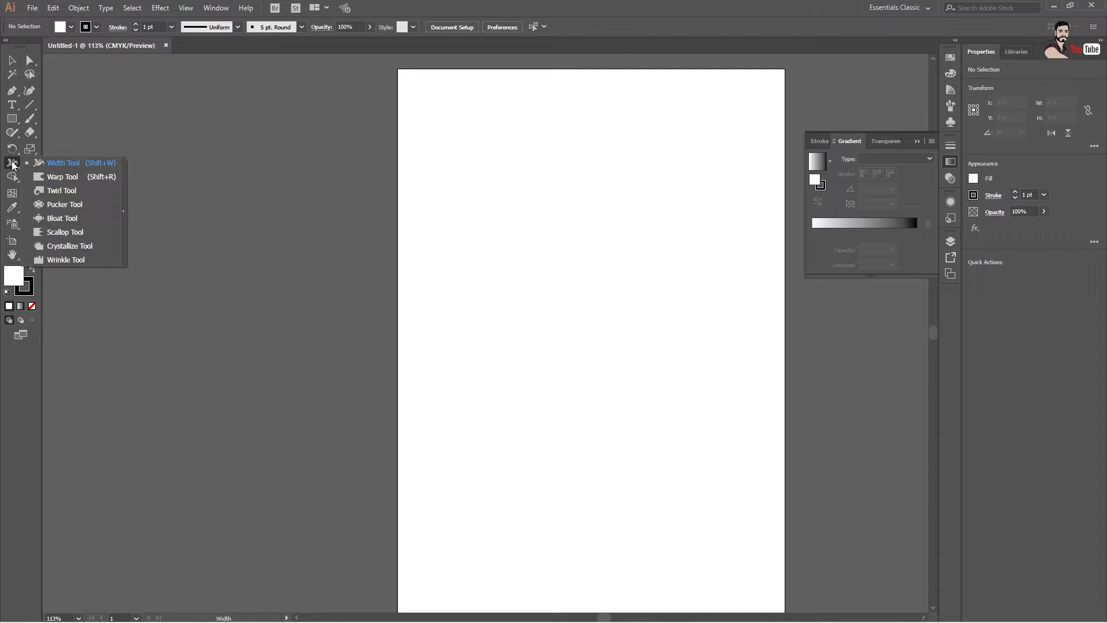
Draw a nearly horizontal line about 4.76 in long across the upper half of the artboard
{"action": "left_click", "coordinate": [29, 107]}
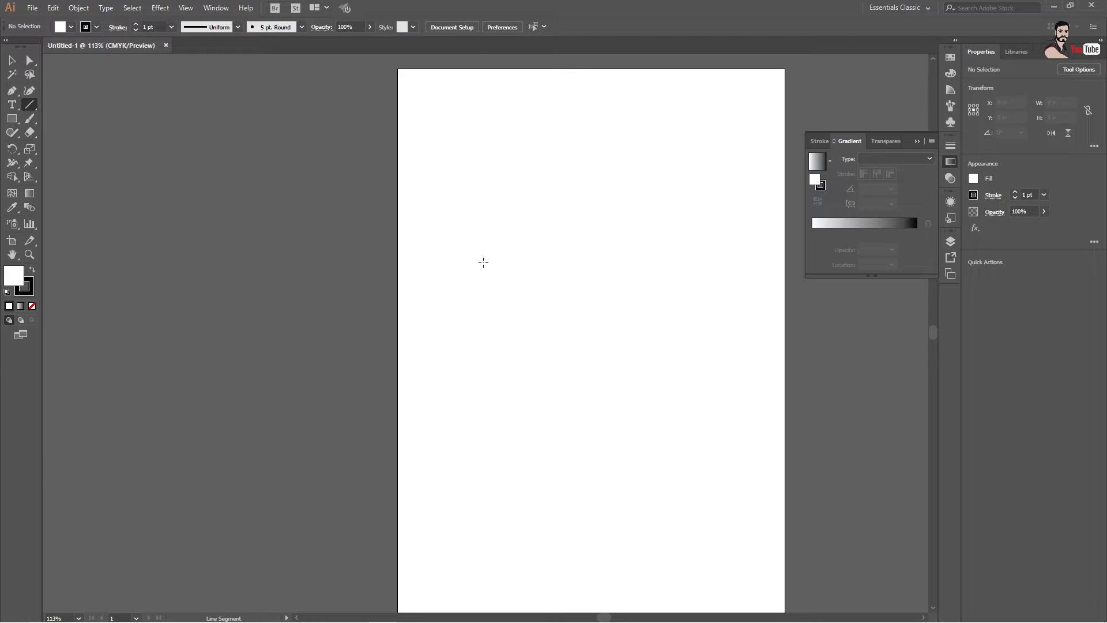
{"action": "mouse_move", "coordinate": [451, 263]}
{"action": "left_mouse_down"}
{"action": "mouse_move", "coordinate": [521, 252]}
{"action": "mouse_move", "coordinate": [673, 261]}
{"action": "left_mouse_up"}
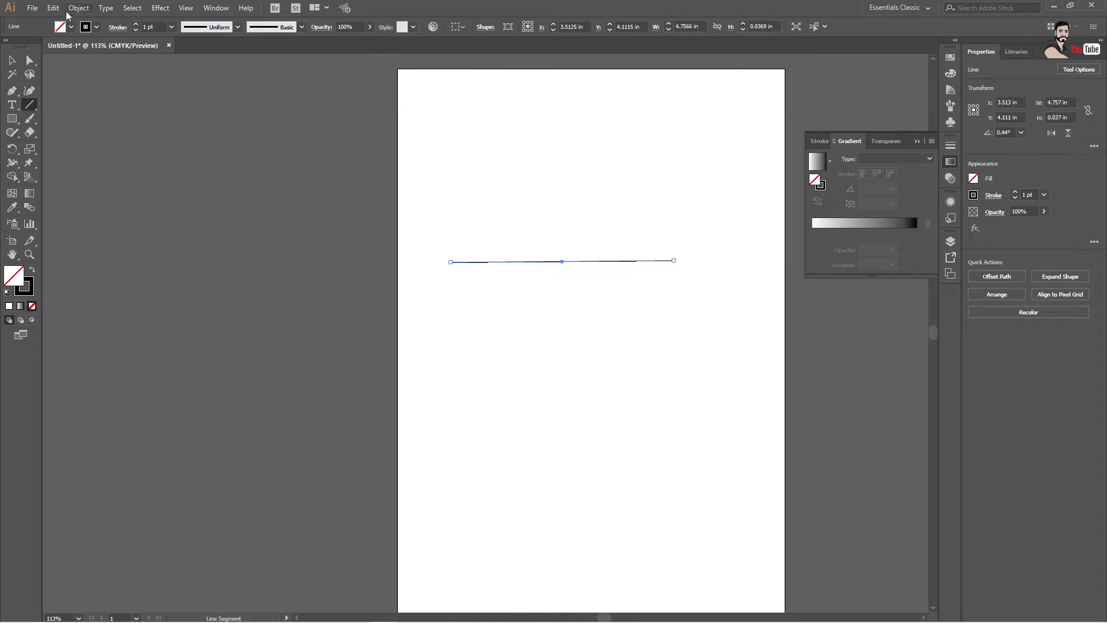
{"action": "left_click", "coordinate": [97, 27]}
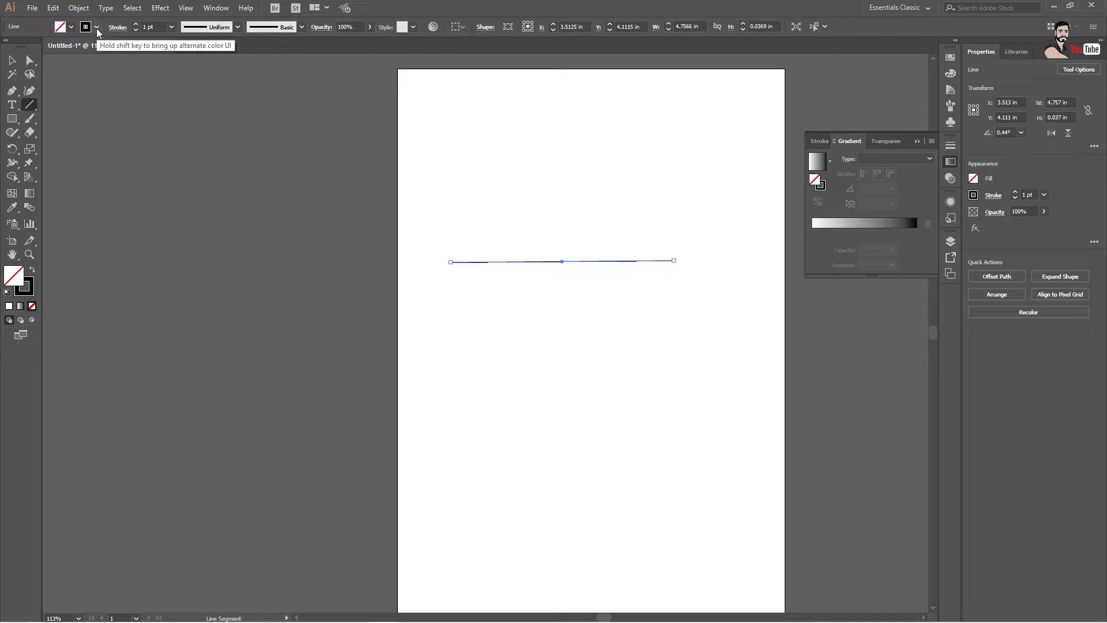
Widen the stroke at the line's left end to about 76 pt with the Width tool, leaving it tapered towards the right end, and deselect it
{"action": "left_click", "coordinate": [12, 163]}
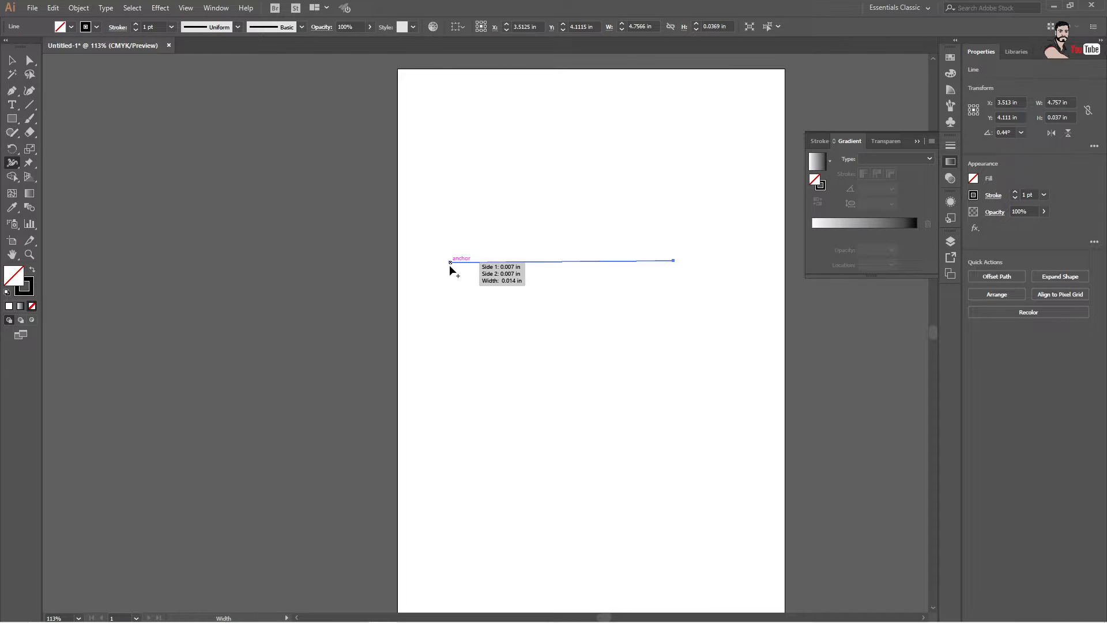
{"action": "left_click_drag", "start_coordinate": [450, 263], "coordinate": [452, 286]}
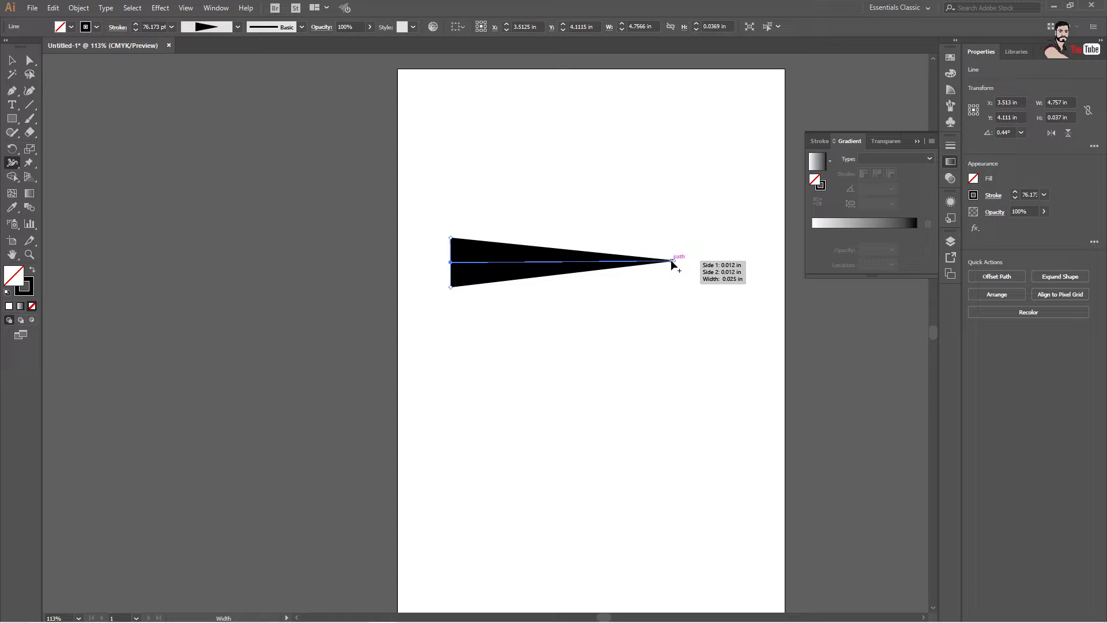
{"action": "mouse_move", "coordinate": [672, 261]}
{"action": "left_mouse_down"}
{"action": "mouse_move", "coordinate": [677, 325]}
{"action": "mouse_move", "coordinate": [674, 263]}
{"action": "left_mouse_up"}
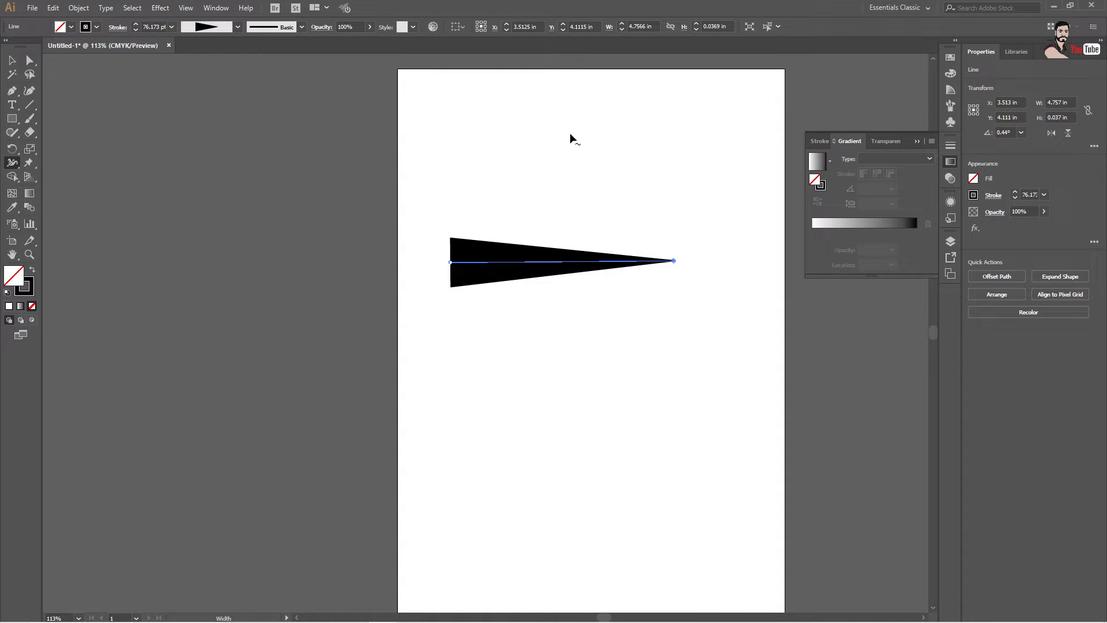
{"action": "left_click", "coordinate": [12, 60]}
{"action": "left_click", "coordinate": [45, 155]}
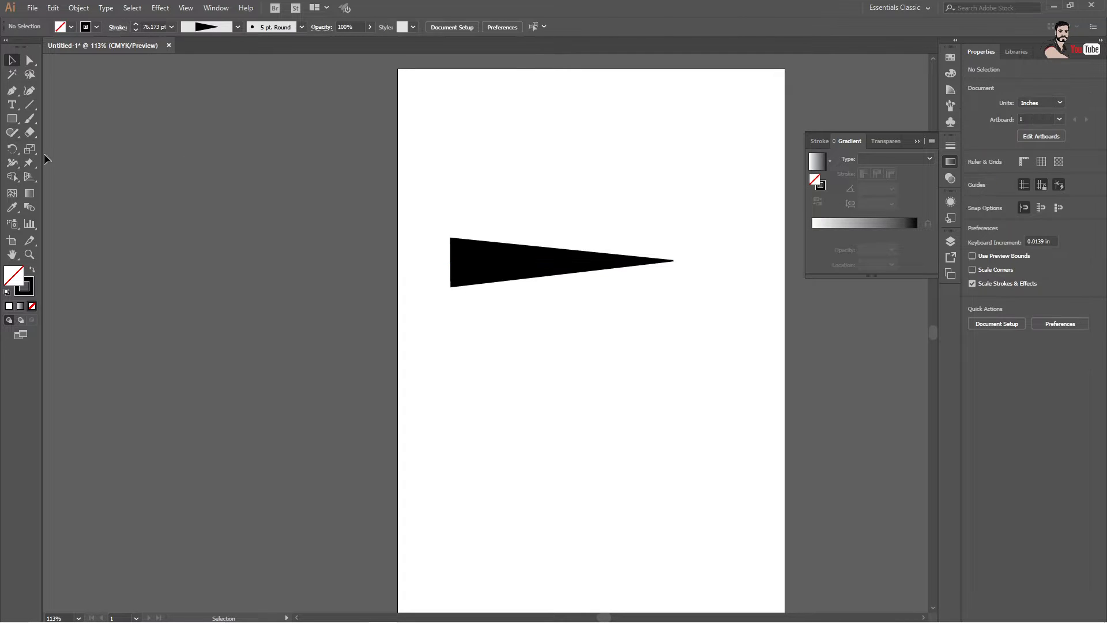
Draw a rectangle about 4.18 by 1.98 in above the line and widen its stroke to about 20 pt at the upper-left and lower-right corners
{"action": "left_click", "coordinate": [11, 119]}
{"action": "left_click_drag", "start_coordinate": [477, 109], "coordinate": [673, 202]}
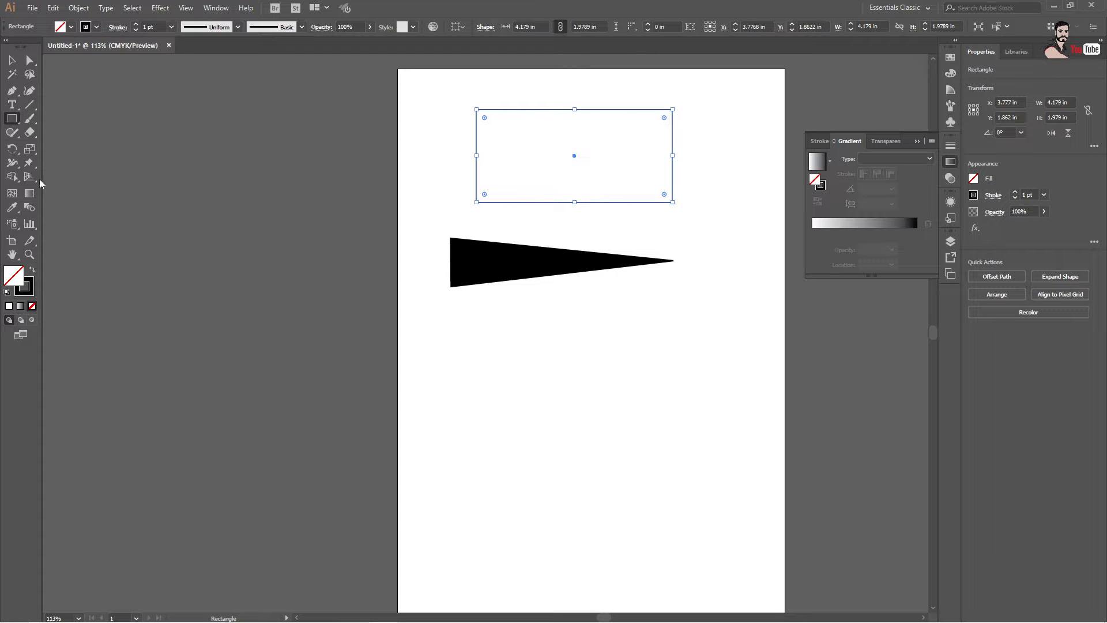
{"action": "left_click", "coordinate": [11, 163]}
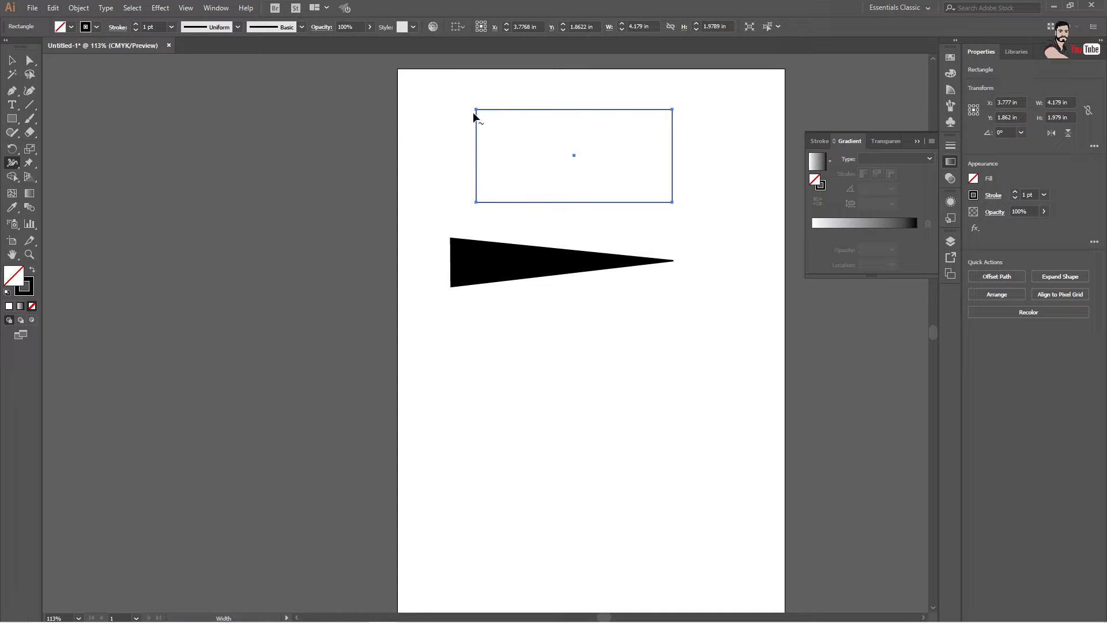
{"action": "left_click_drag", "start_coordinate": [476, 113], "coordinate": [481, 117]}
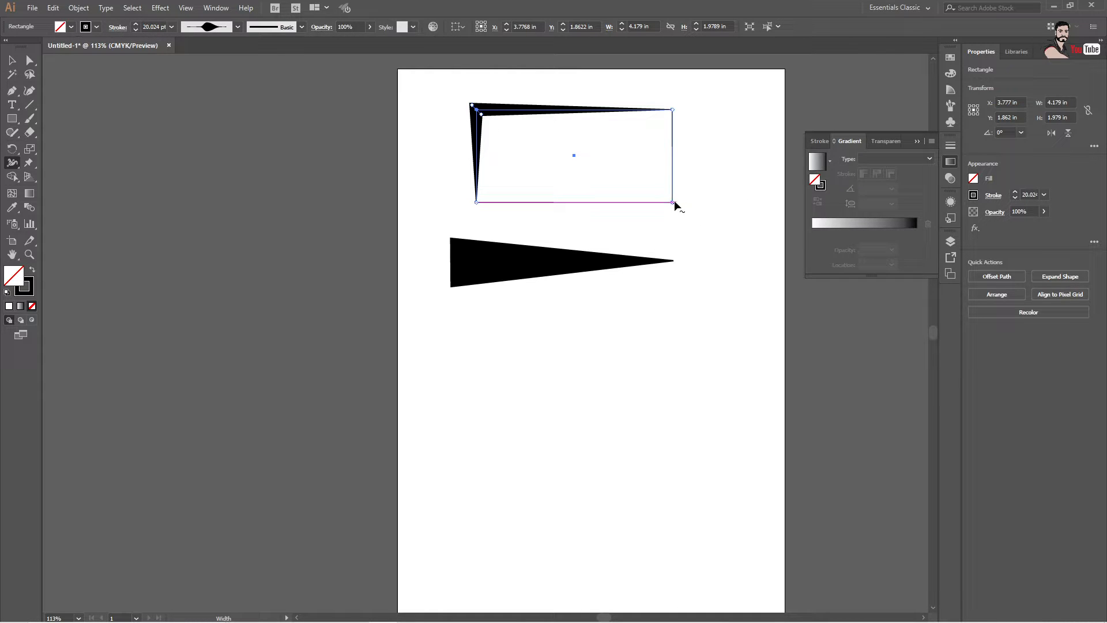
{"action": "left_click_drag", "start_coordinate": [673, 203], "coordinate": [671, 200]}
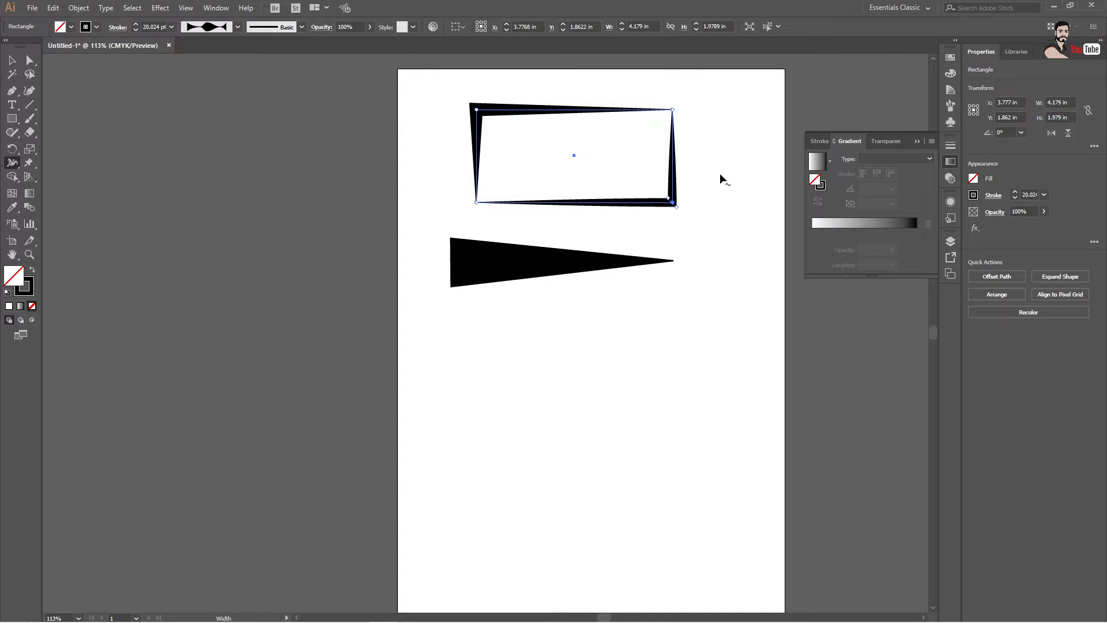
{"action": "left_click", "coordinate": [11, 60]}
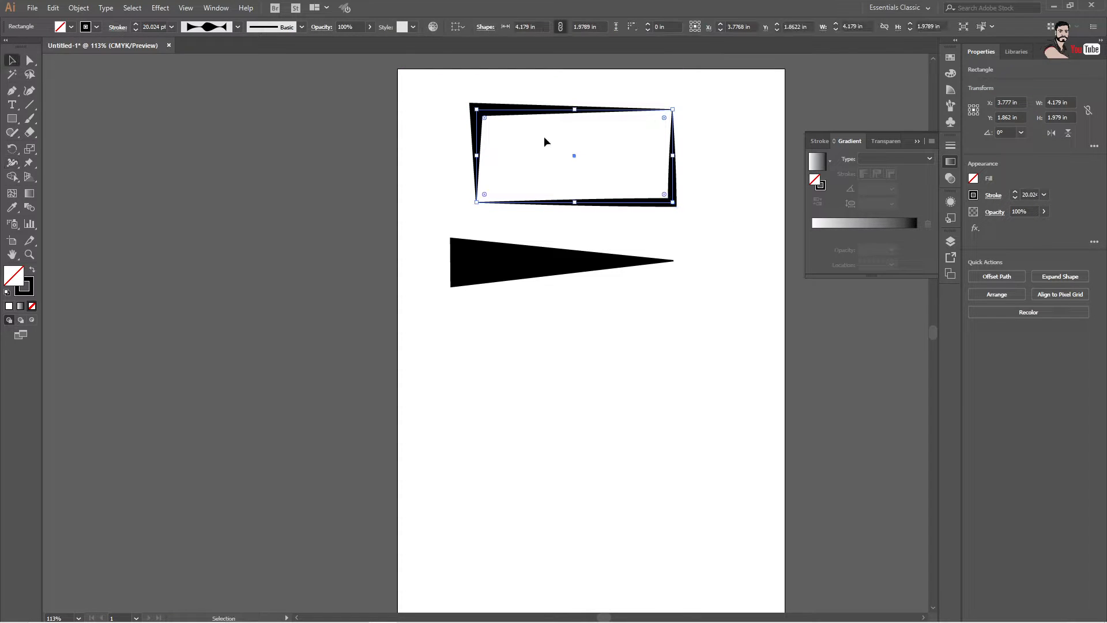
Try the lens-shaped Width Profile 1 and the tapered triangular width profile on the line's stroke
{"action": "left_click_drag", "start_coordinate": [452, 101], "coordinate": [718, 223]}
{"action": "left_click", "coordinate": [238, 26]}
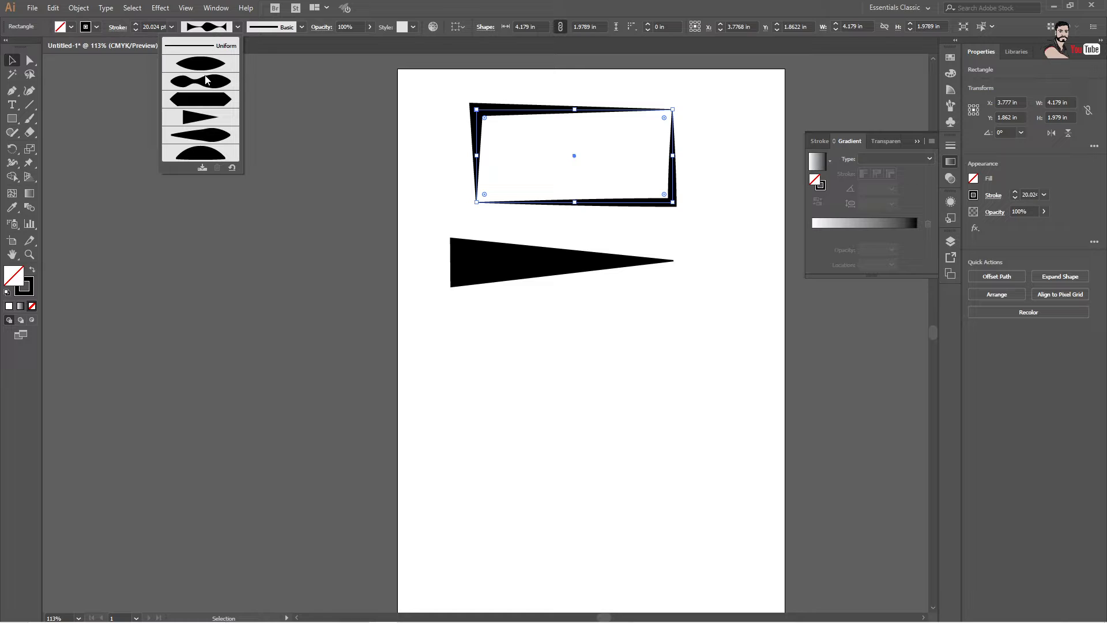
{"action": "left_click", "coordinate": [638, 319]}
{"action": "left_click", "coordinate": [508, 261]}
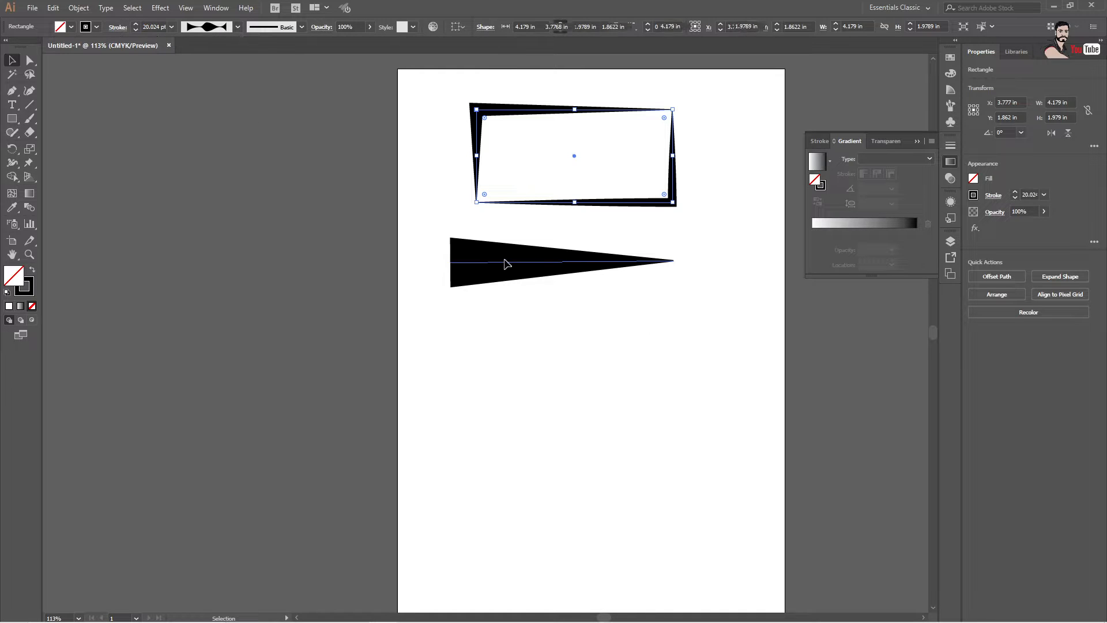
{"action": "left_click", "coordinate": [238, 26]}
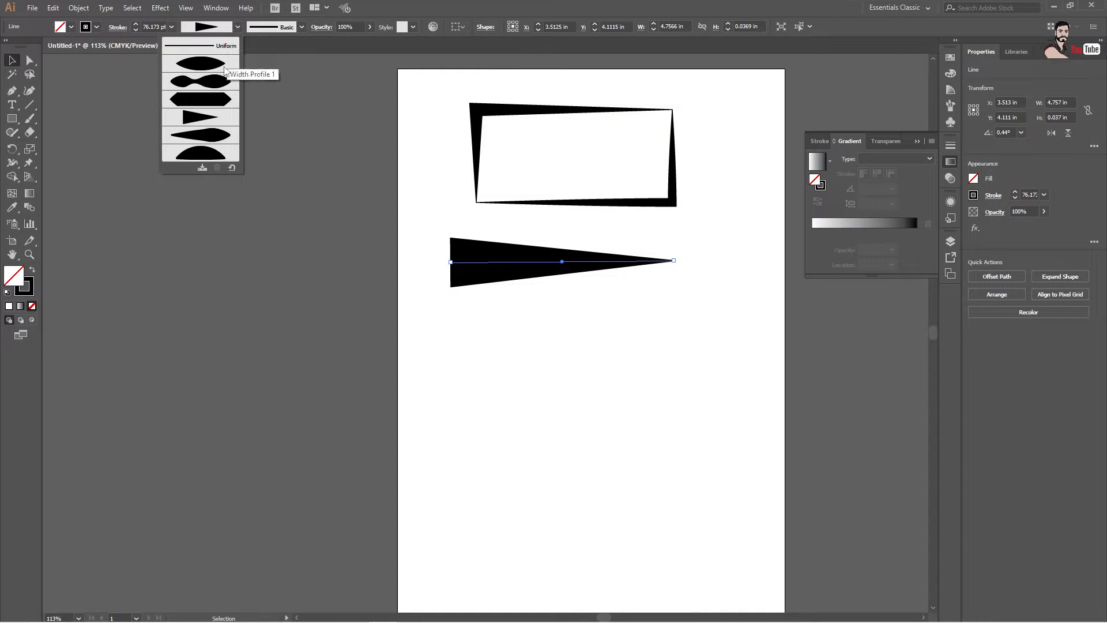
{"action": "left_click", "coordinate": [222, 69]}
{"action": "left_click", "coordinate": [237, 27]}
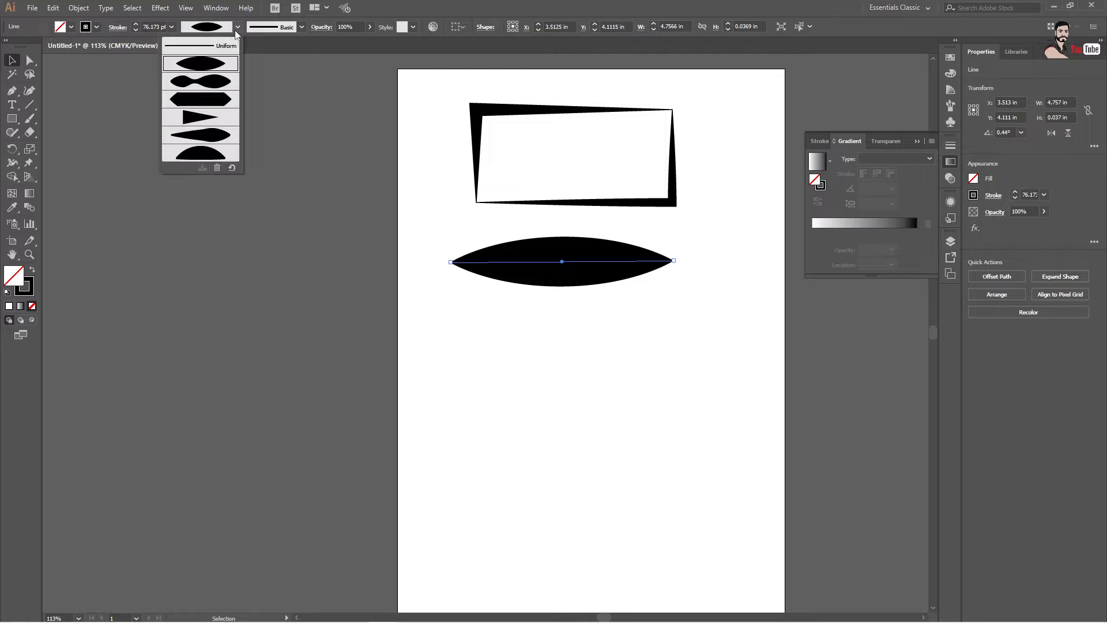
{"action": "left_click", "coordinate": [209, 114]}
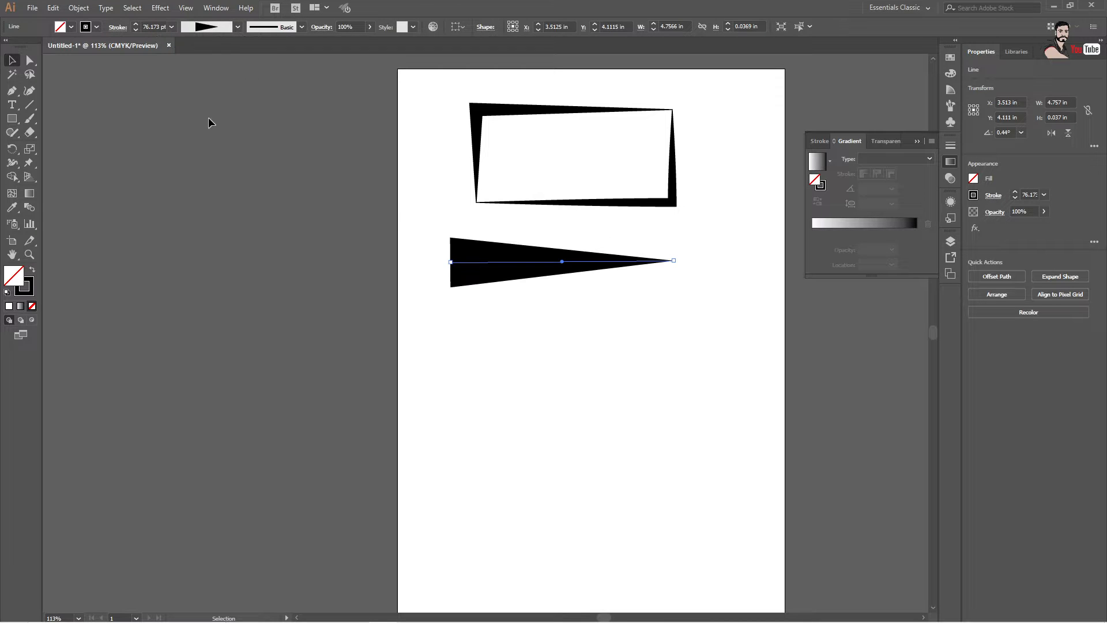
Try the teardrop-shaped and the half-dome width profiles on the line's stroke
{"action": "left_click", "coordinate": [236, 29]}
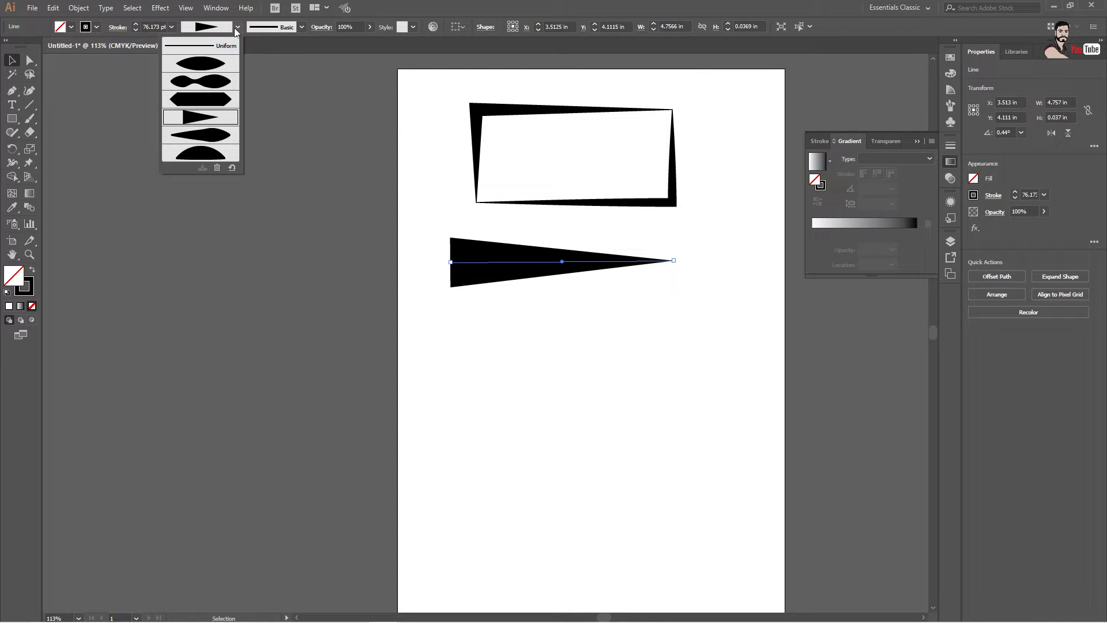
{"action": "left_click", "coordinate": [214, 138]}
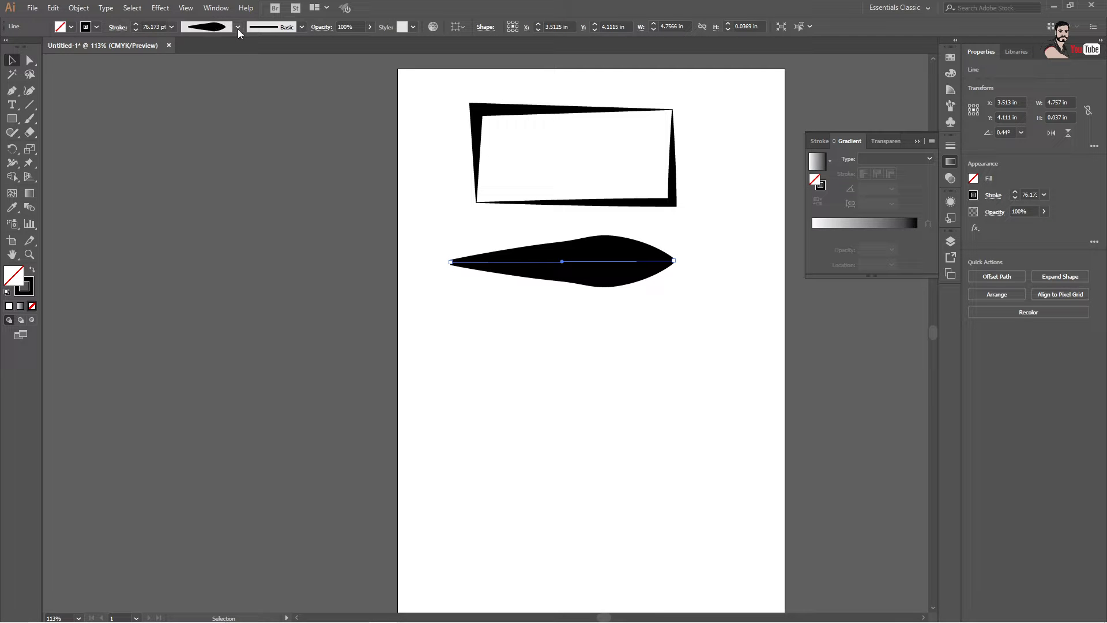
{"action": "left_click", "coordinate": [238, 28]}
{"action": "left_click", "coordinate": [204, 150]}
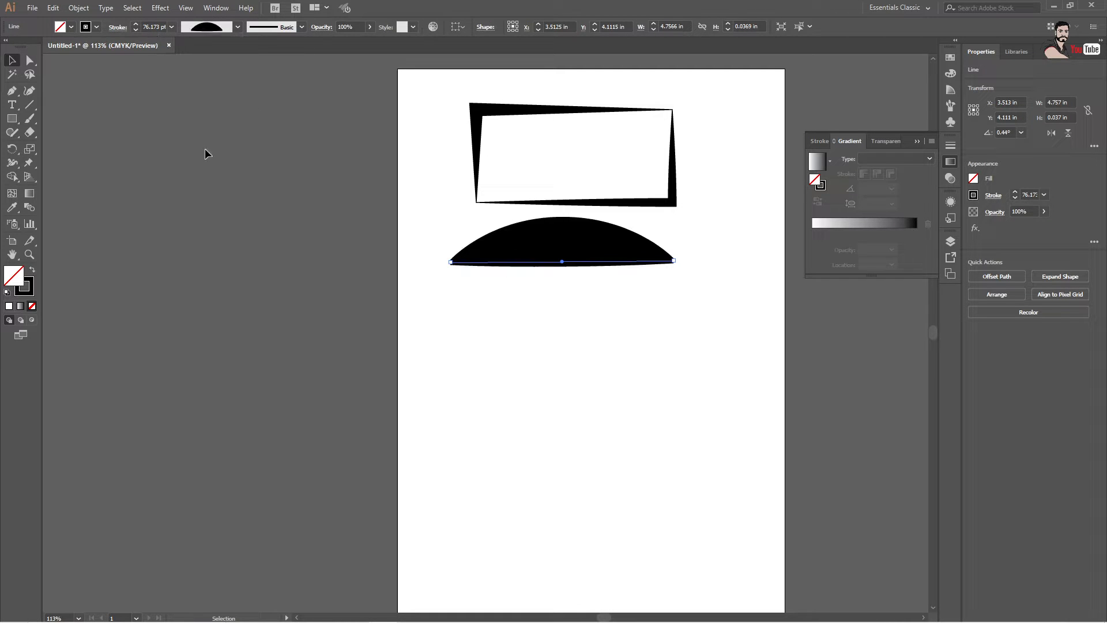
{"action": "left_click", "coordinate": [238, 27]}
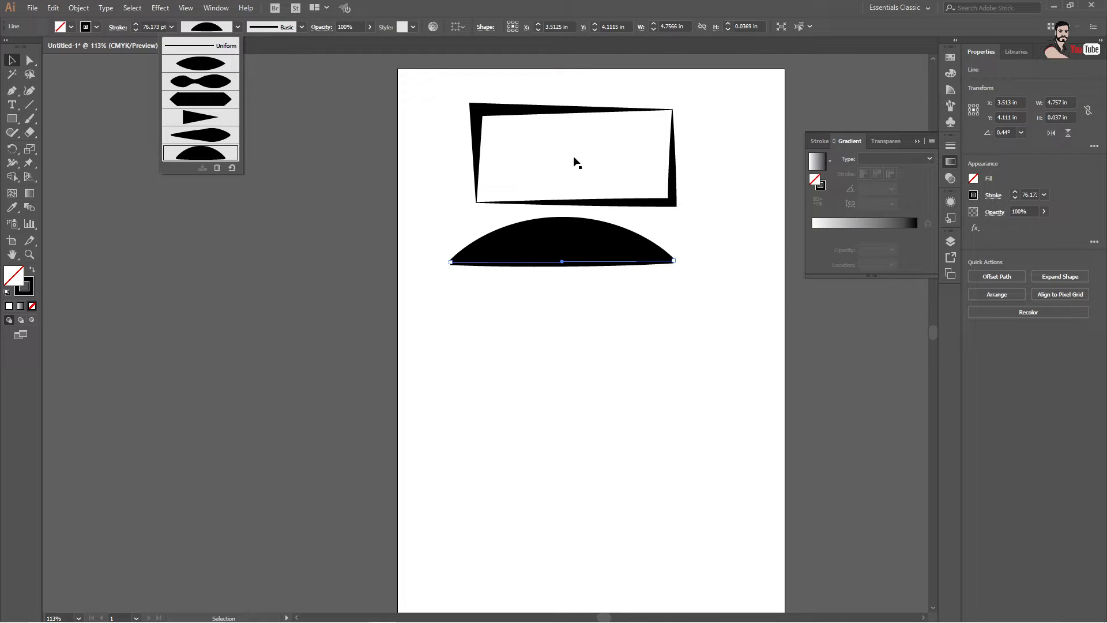
{"action": "left_click", "coordinate": [450, 118]}
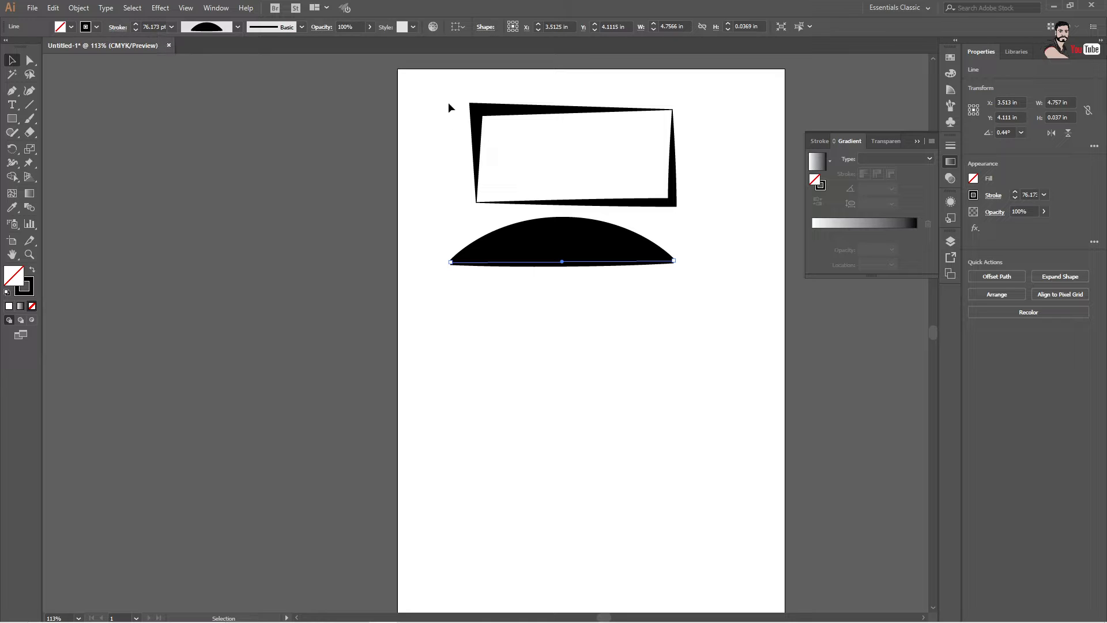
Delete both the rectangle and the line from the artboard
{"action": "left_click_drag", "start_coordinate": [448, 95], "coordinate": [634, 144]}
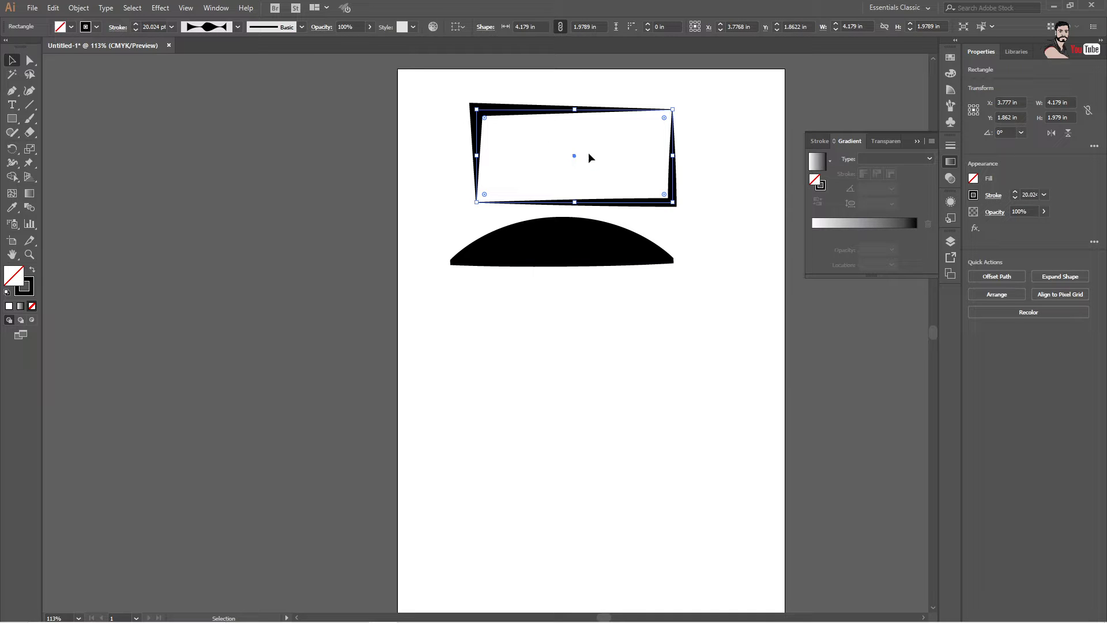
{"action": "left_click", "coordinate": [510, 272]}
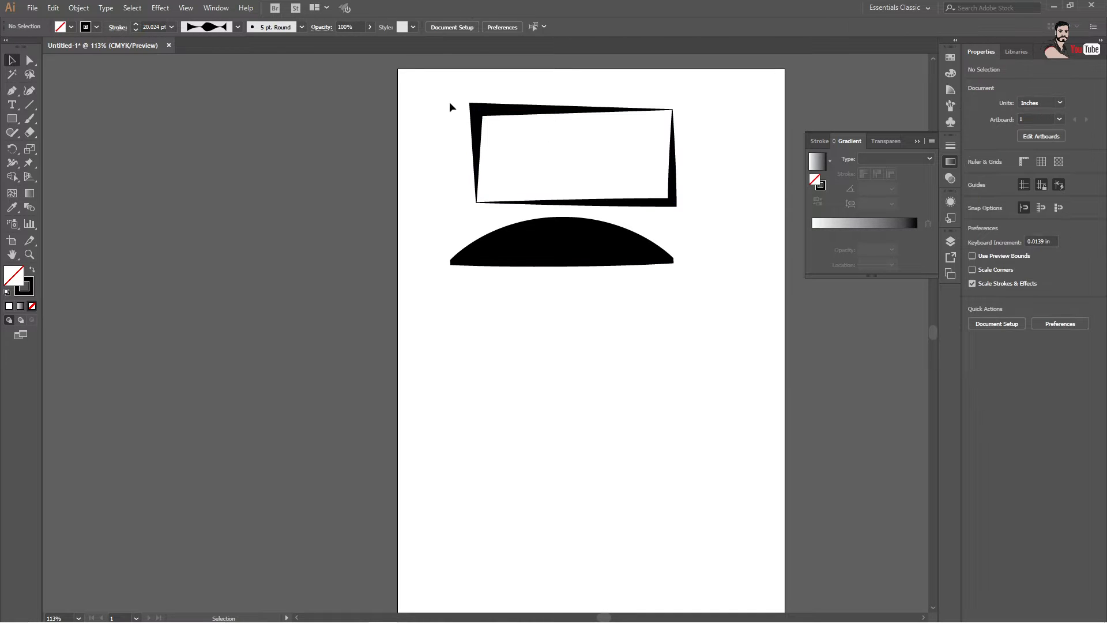
{"action": "left_click_drag", "start_coordinate": [450, 107], "coordinate": [728, 319]}
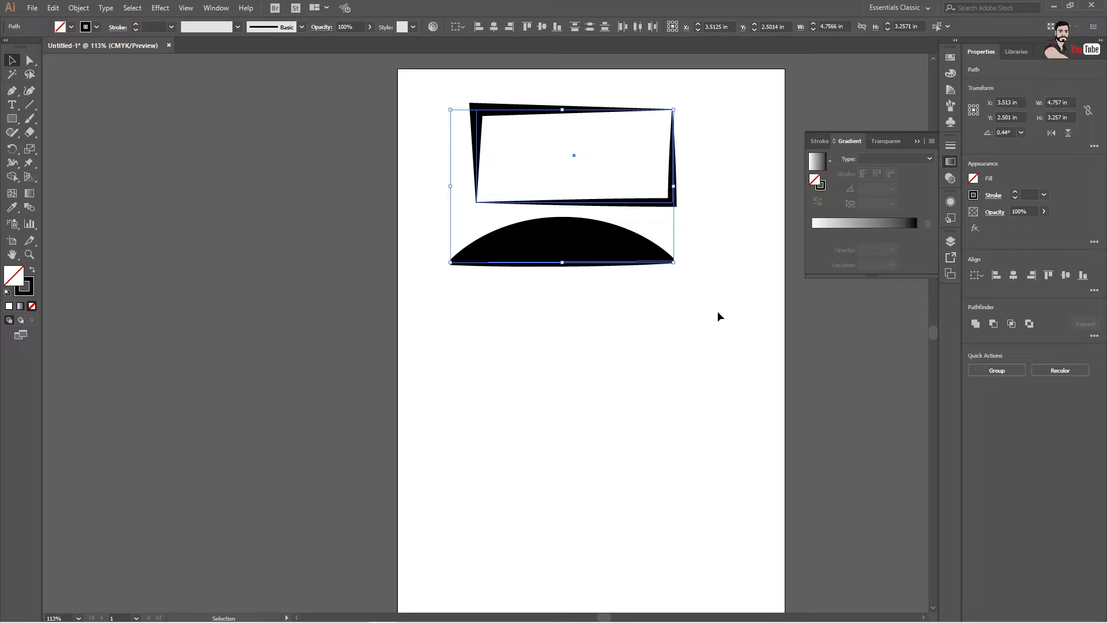
{"action": "key", "text": "Delete"}
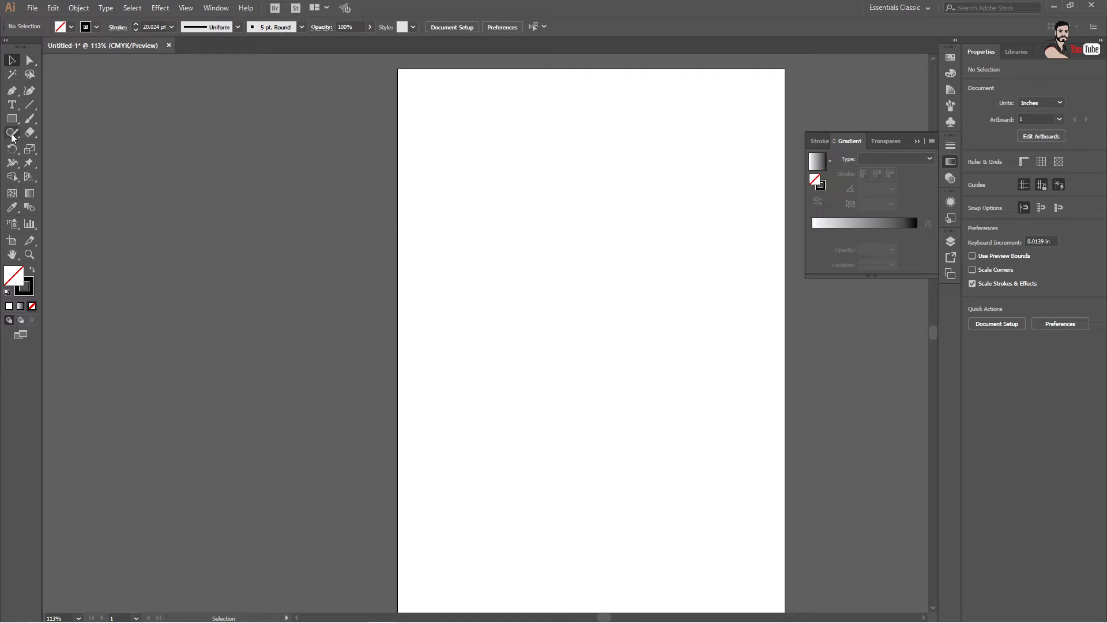
Draw a rectangle about 4.93 by 2.61 in in the upper half of the artboard
{"action": "left_click", "coordinate": [11, 165]}
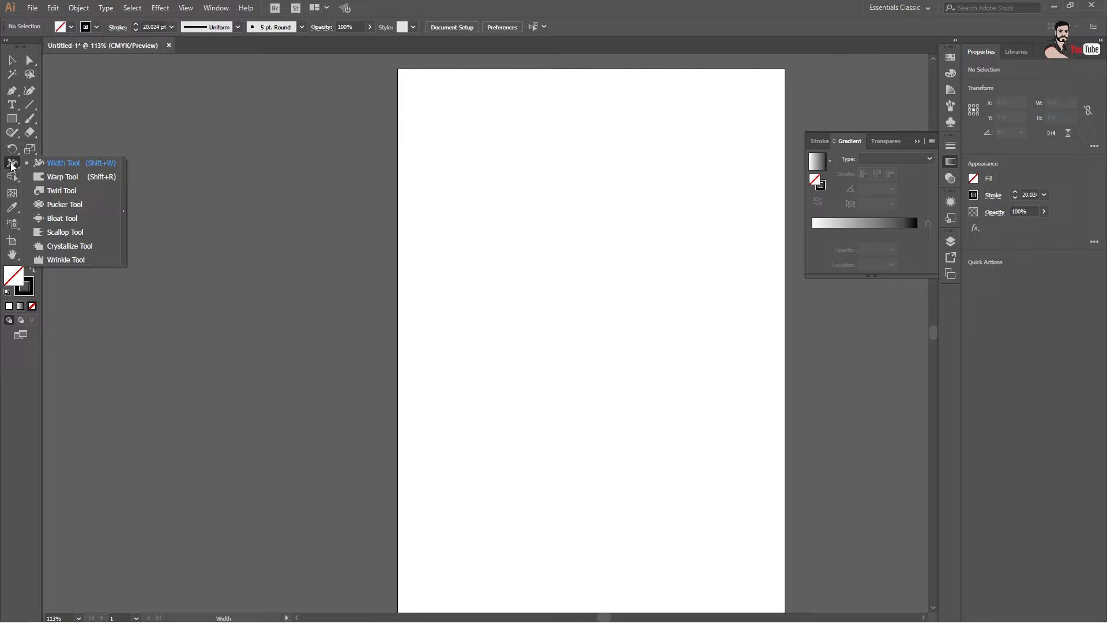
{"action": "left_click", "coordinate": [74, 179]}
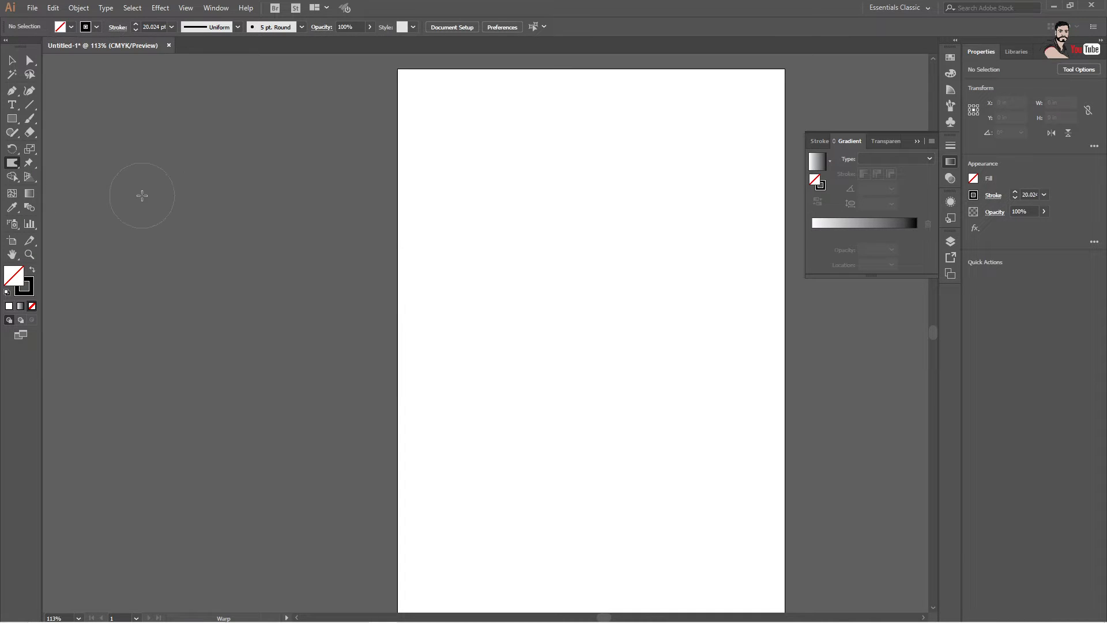
{"action": "left_click", "coordinate": [12, 118]}
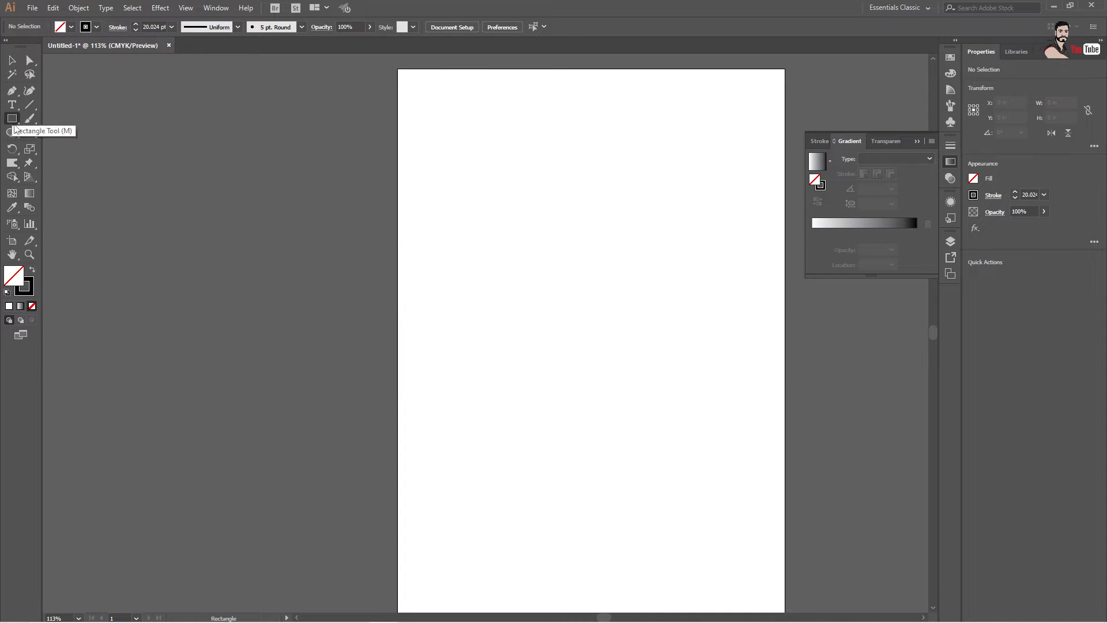
{"action": "mouse_move", "coordinate": [486, 207]}
{"action": "left_mouse_down"}
{"action": "mouse_move", "coordinate": [634, 317]}
{"action": "mouse_move", "coordinate": [718, 330]}
{"action": "left_mouse_up"}
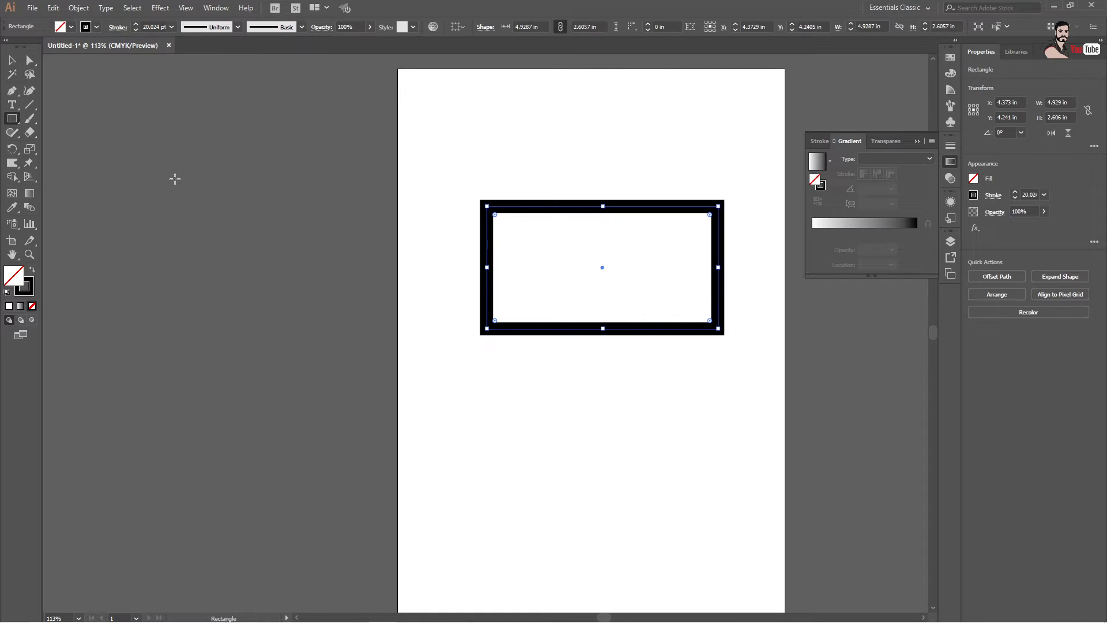
Fill the rectangle with red and remove its stroke
{"action": "left_click", "coordinate": [71, 27]}
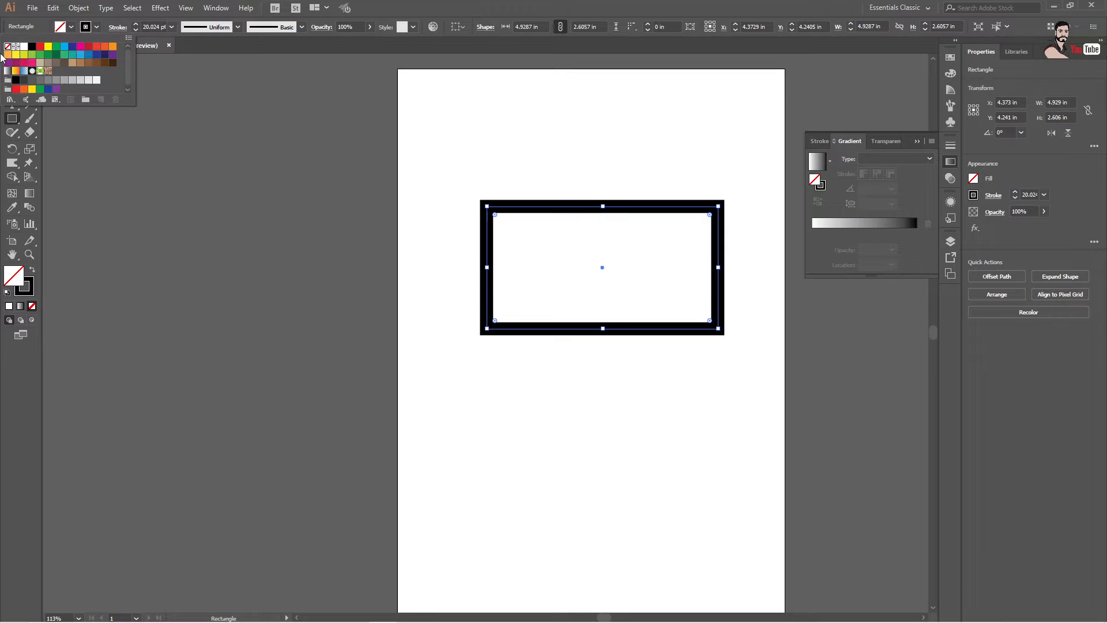
{"action": "left_click", "coordinate": [41, 47]}
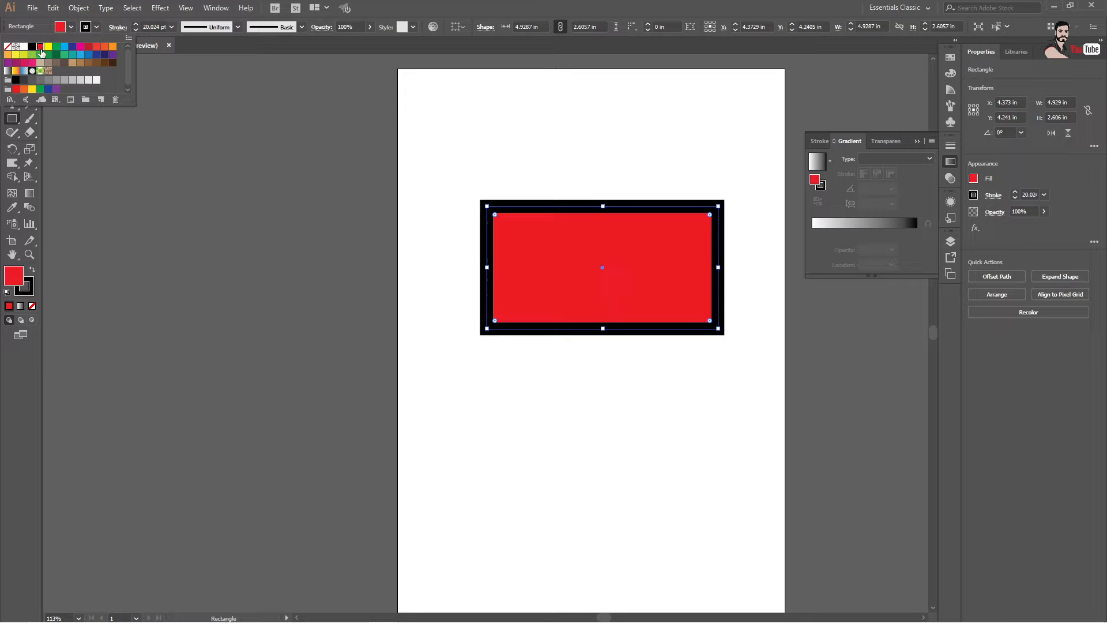
{"action": "left_click", "coordinate": [96, 26]}
{"action": "left_click", "coordinate": [97, 26]}
{"action": "left_click", "coordinate": [8, 46]}
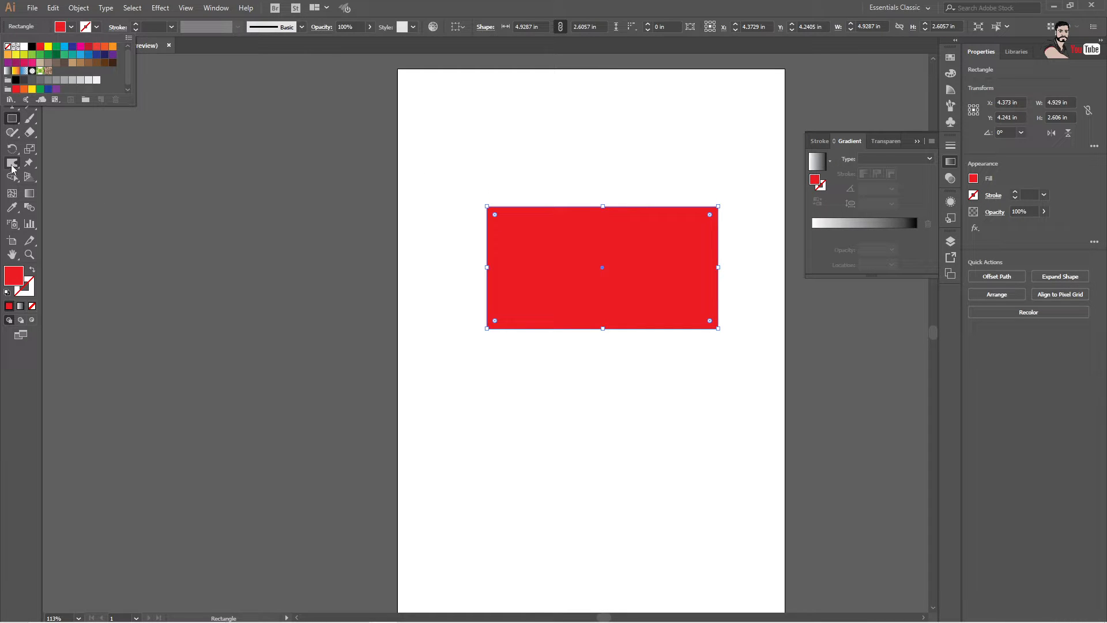
{"action": "key", "text": "Escape"}
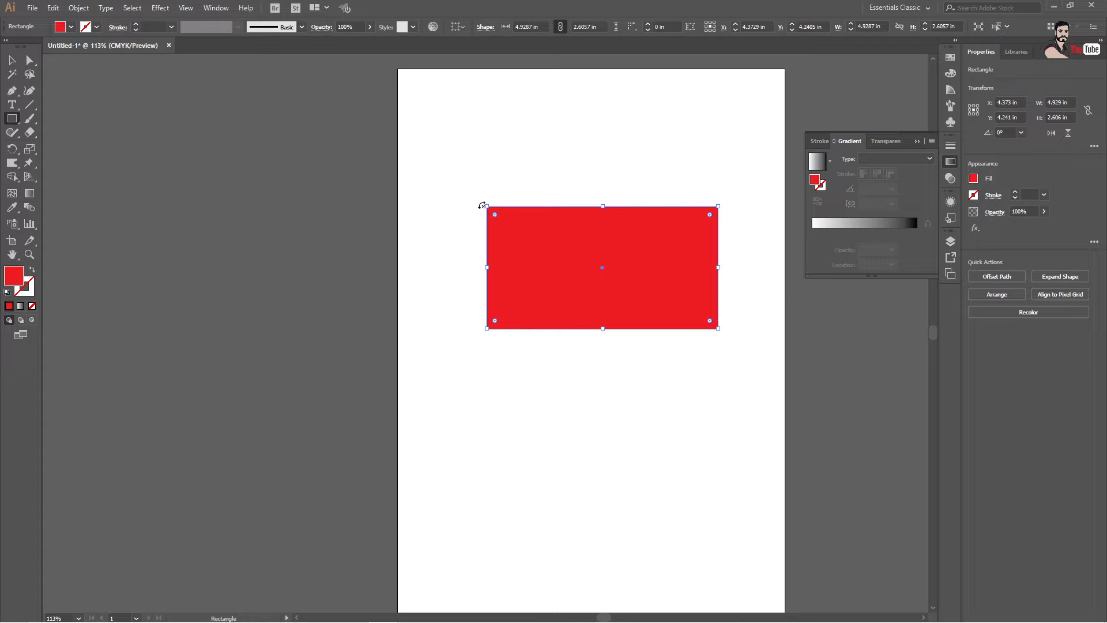
Activate the Warp tool and reset its options to the defaults
{"action": "left_click", "coordinate": [12, 162]}
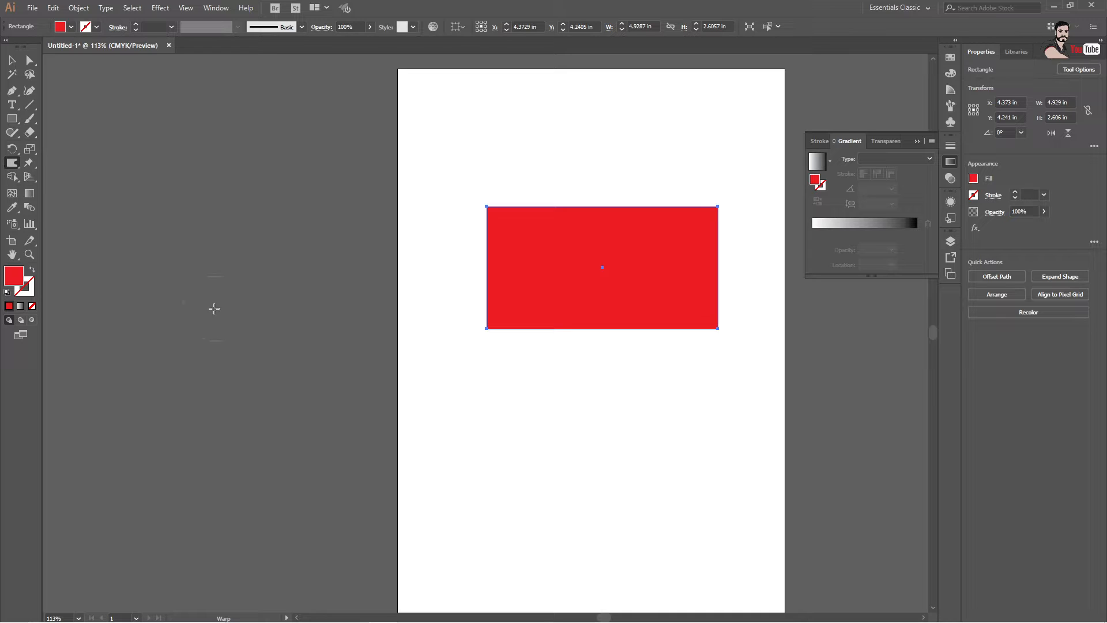
{"action": "double_click", "coordinate": [11, 164]}
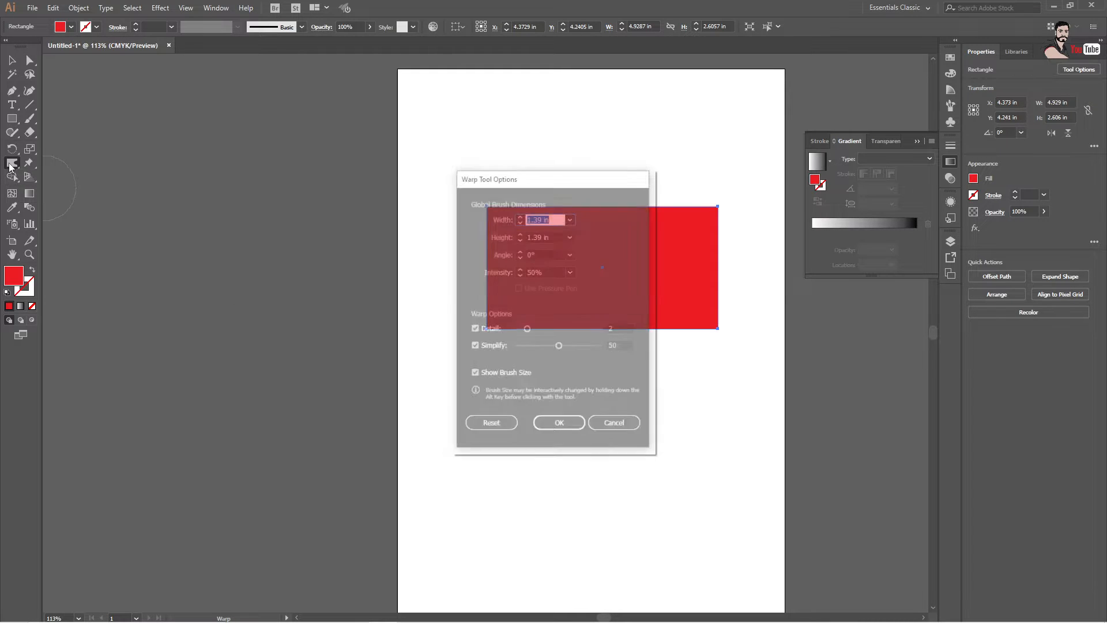
{"action": "left_click", "coordinate": [495, 424]}
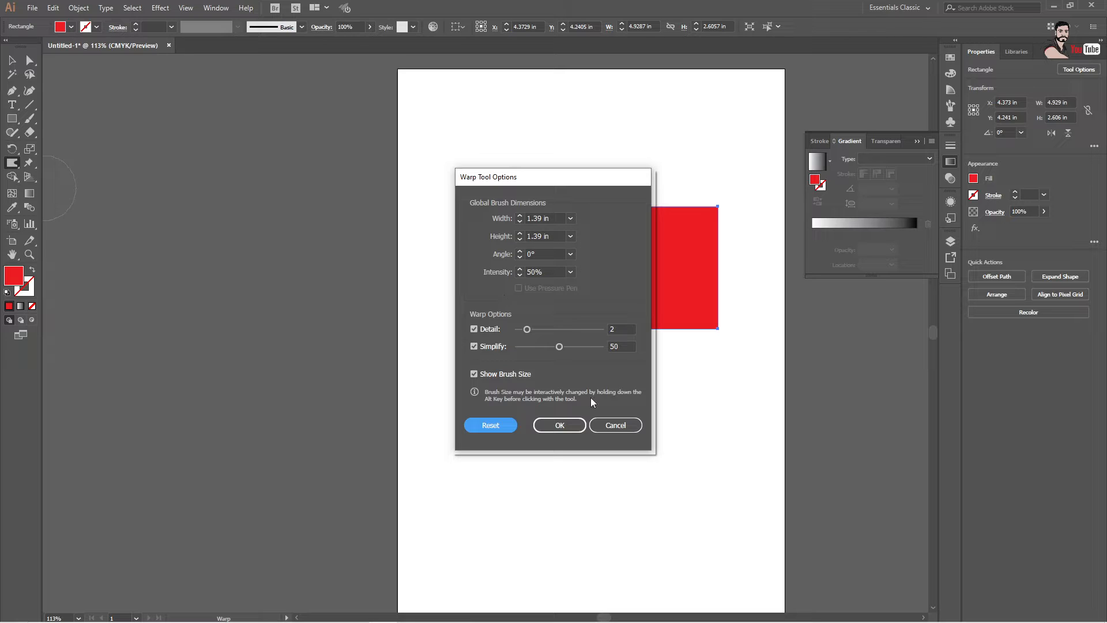
{"action": "left_click", "coordinate": [560, 425]}
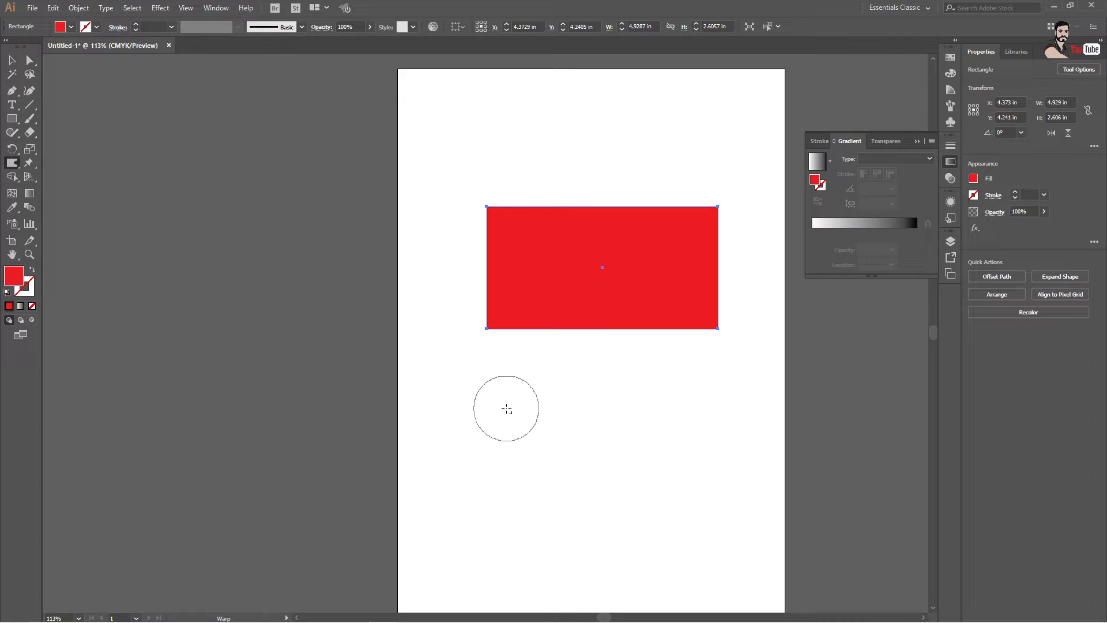
Try enlarging the Warp brush freehand to about 3.68 in wide and high, and reset the Warp options to their defaults
{"action": "mouse_move", "coordinate": [507, 410]}
{"action": "left_mouse_down", "text": "alt"}
{"action": "mouse_move", "coordinate": [574, 458]}
{"action": "mouse_move", "coordinate": [496, 408]}
{"action": "mouse_move", "coordinate": [564, 454]}
{"action": "left_mouse_up", "text": "alt"}
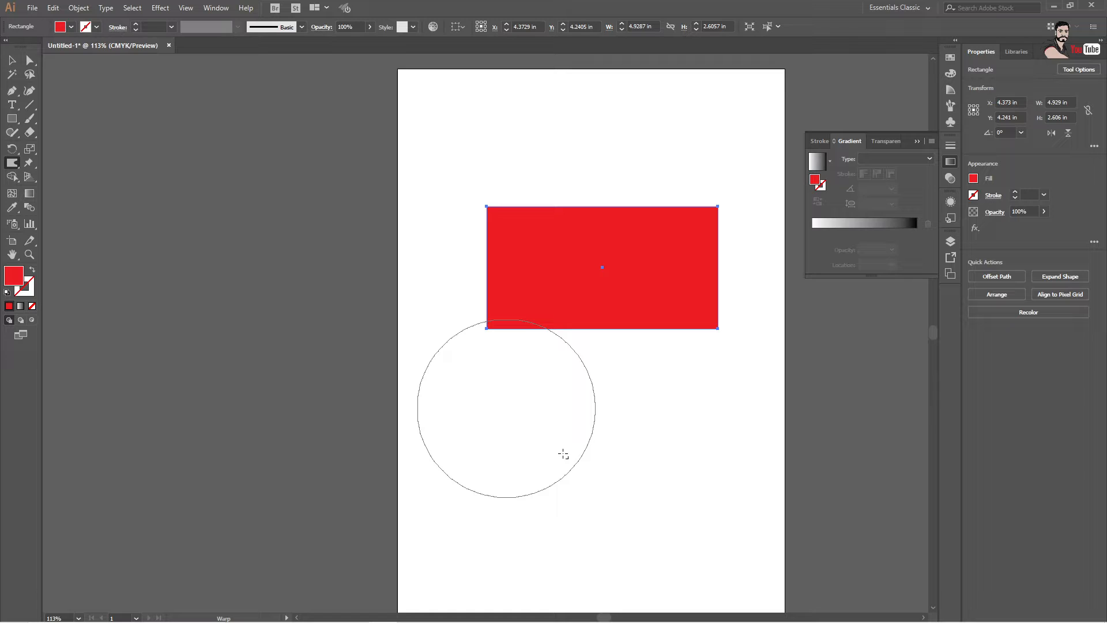
{"action": "mouse_move", "coordinate": [564, 454]}
{"action": "left_mouse_down", "text": "alt"}
{"action": "mouse_move", "coordinate": [534, 425]}
{"action": "mouse_move", "coordinate": [621, 477]}
{"action": "mouse_move", "coordinate": [541, 438]}
{"action": "mouse_move", "coordinate": [586, 465]}
{"action": "mouse_move", "coordinate": [557, 456]}
{"action": "left_mouse_up", "text": "alt"}
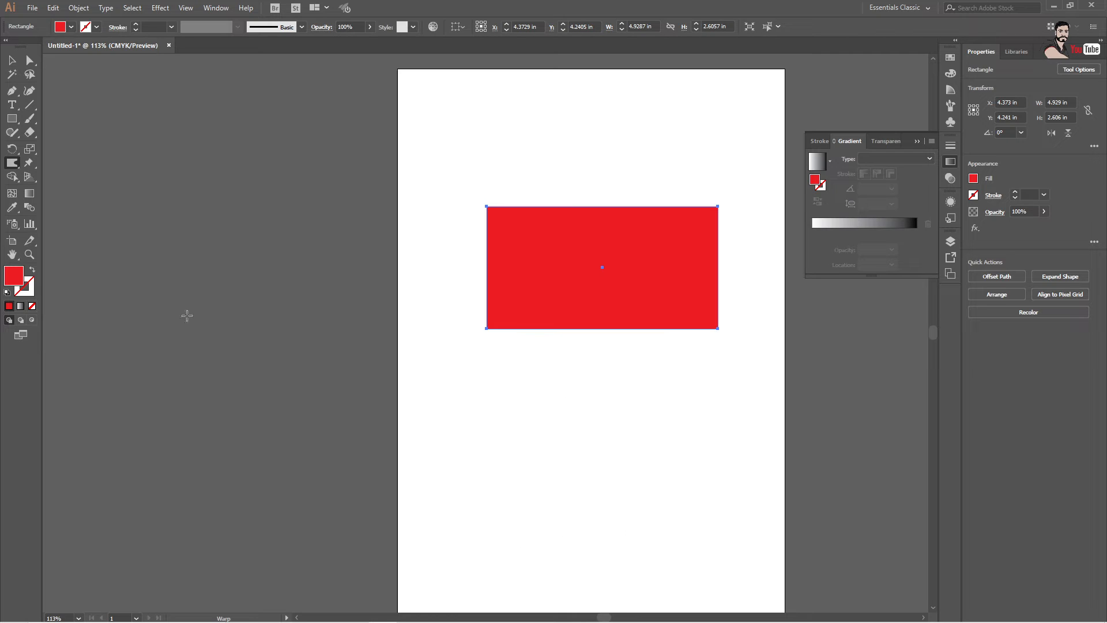
{"action": "double_click", "coordinate": [10, 163]}
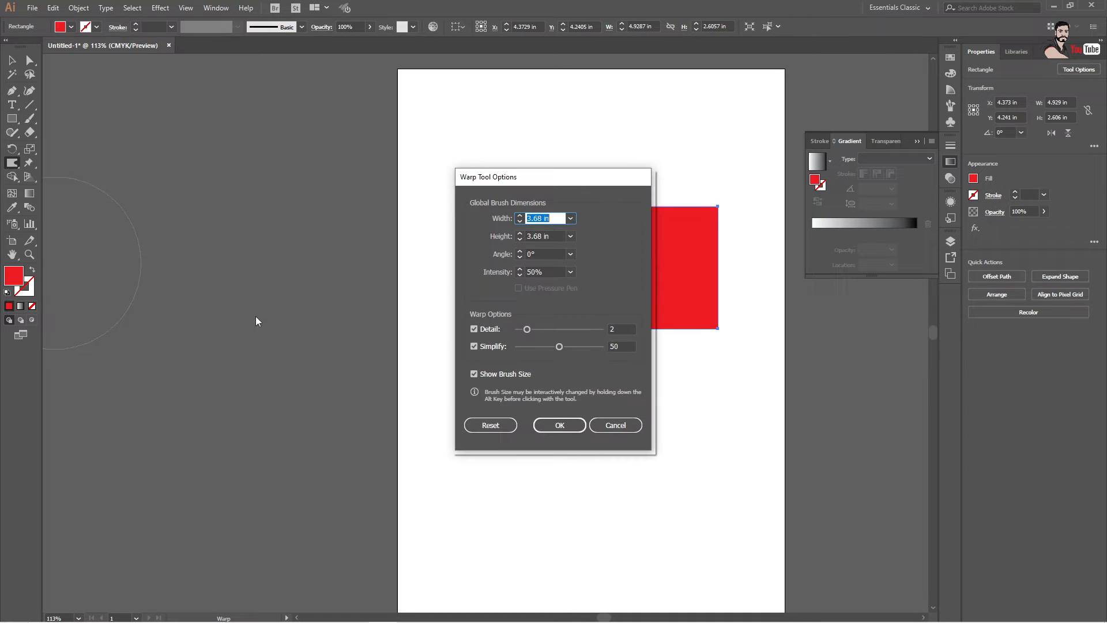
{"action": "left_click", "coordinate": [478, 426]}
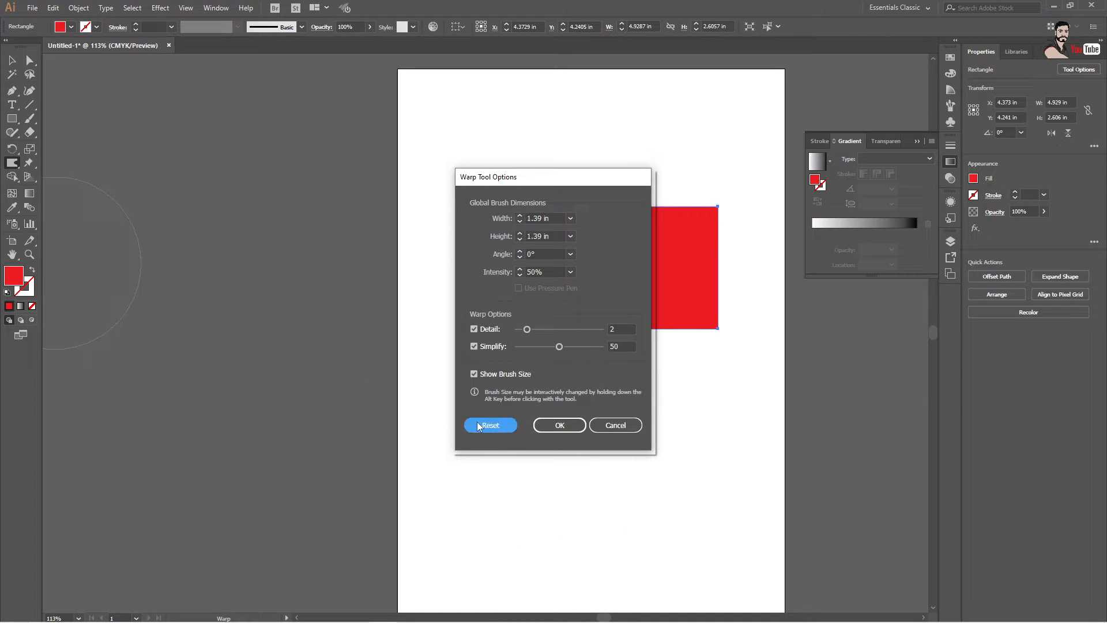
{"action": "left_click", "coordinate": [555, 424]}
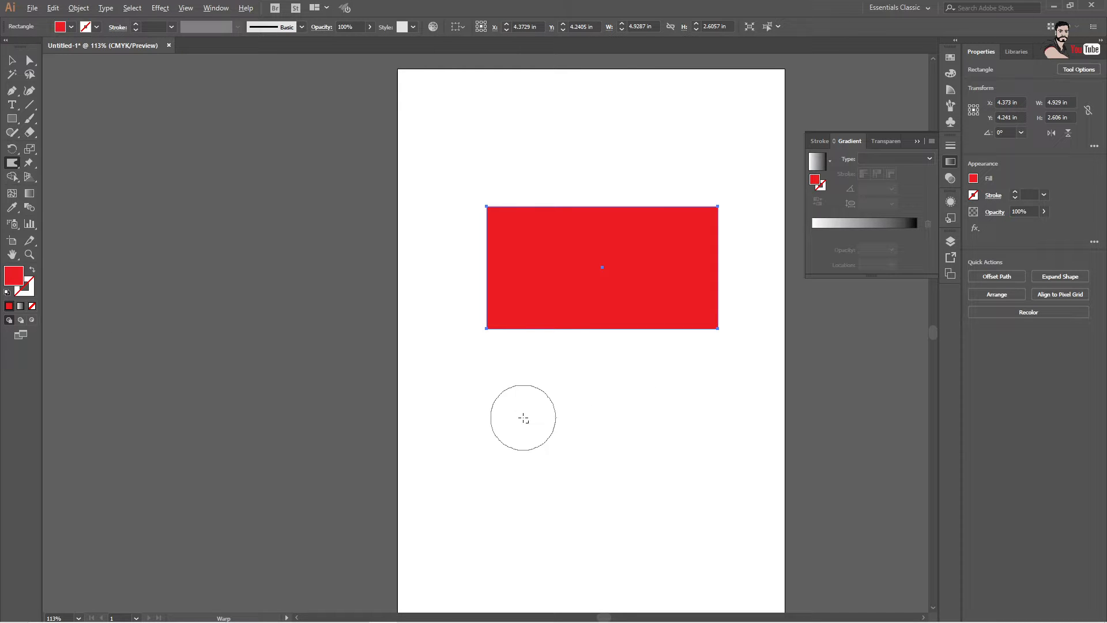
Resize the Warp brush freehand once more and restore its default 1.39 in size
{"action": "mouse_move", "coordinate": [524, 418]}
{"action": "left_mouse_down"}
{"action": "mouse_move", "coordinate": [566, 420]}
{"action": "mouse_move", "coordinate": [460, 426]}
{"action": "mouse_move", "coordinate": [553, 438]}
{"action": "mouse_move", "coordinate": [555, 521]}
{"action": "mouse_move", "coordinate": [534, 383]}
{"action": "mouse_move", "coordinate": [545, 406]}
{"action": "mouse_move", "coordinate": [606, 401]}
{"action": "mouse_move", "coordinate": [548, 400]}
{"action": "mouse_move", "coordinate": [536, 383]}
{"action": "mouse_move", "coordinate": [543, 408]}
{"action": "mouse_move", "coordinate": [551, 346]}
{"action": "mouse_move", "coordinate": [547, 391]}
{"action": "left_mouse_up"}
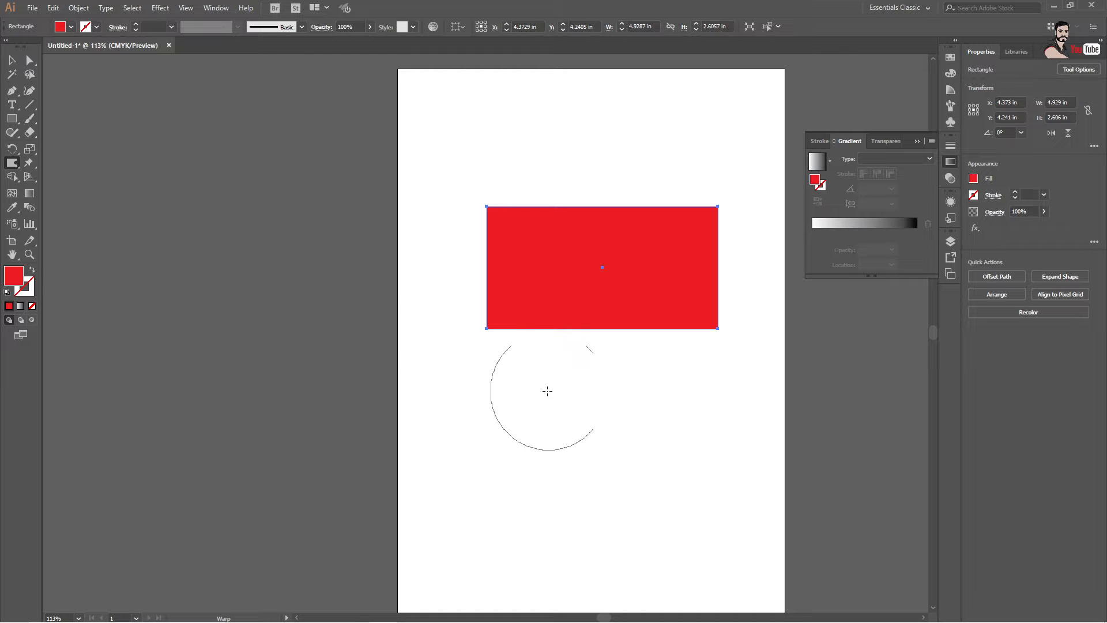
{"action": "double_click", "coordinate": [12, 166]}
{"action": "left_click", "coordinate": [491, 424]}
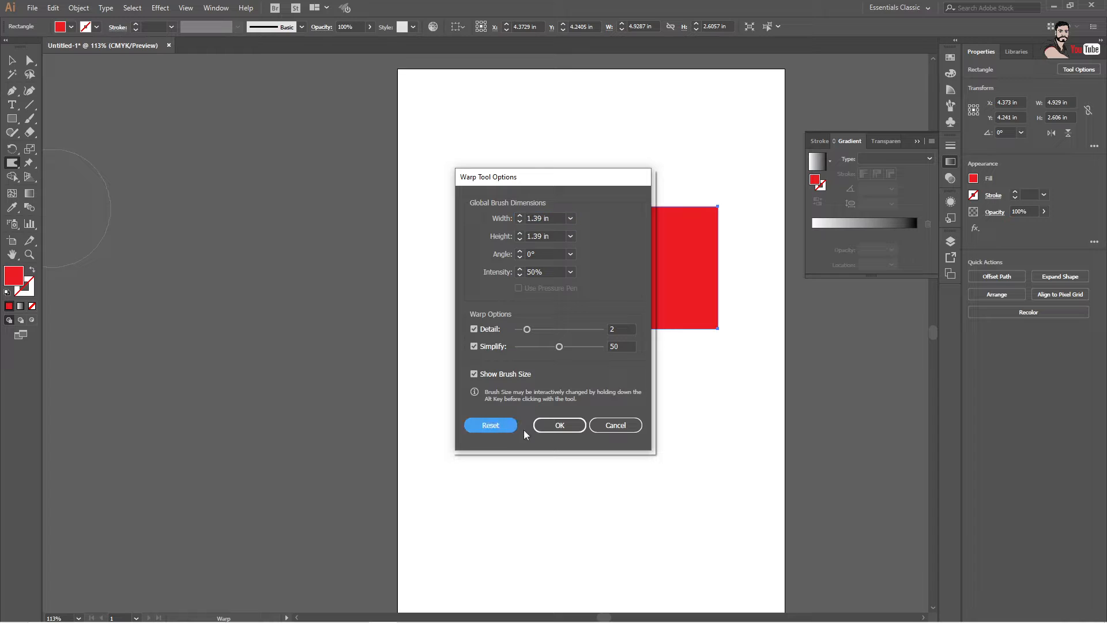
{"action": "left_click", "coordinate": [558, 424]}
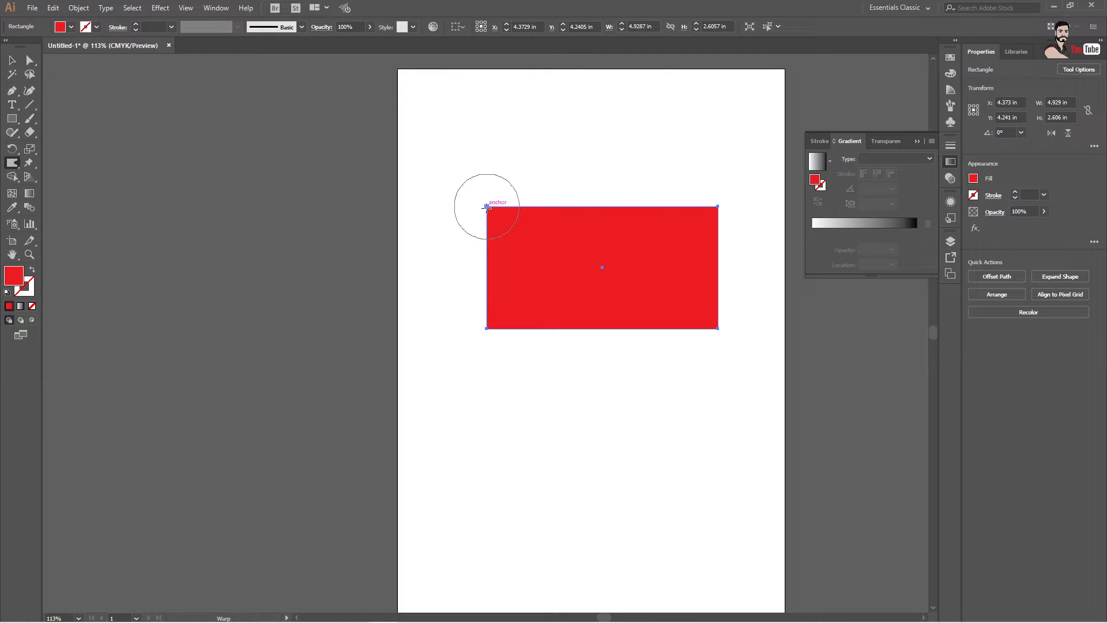
Warp the rectangle by pushing its left corners and upper edge inward, making its lower edge wavy and bulging its right edge outward
{"action": "left_click_drag", "start_coordinate": [486, 207], "coordinate": [505, 231]}
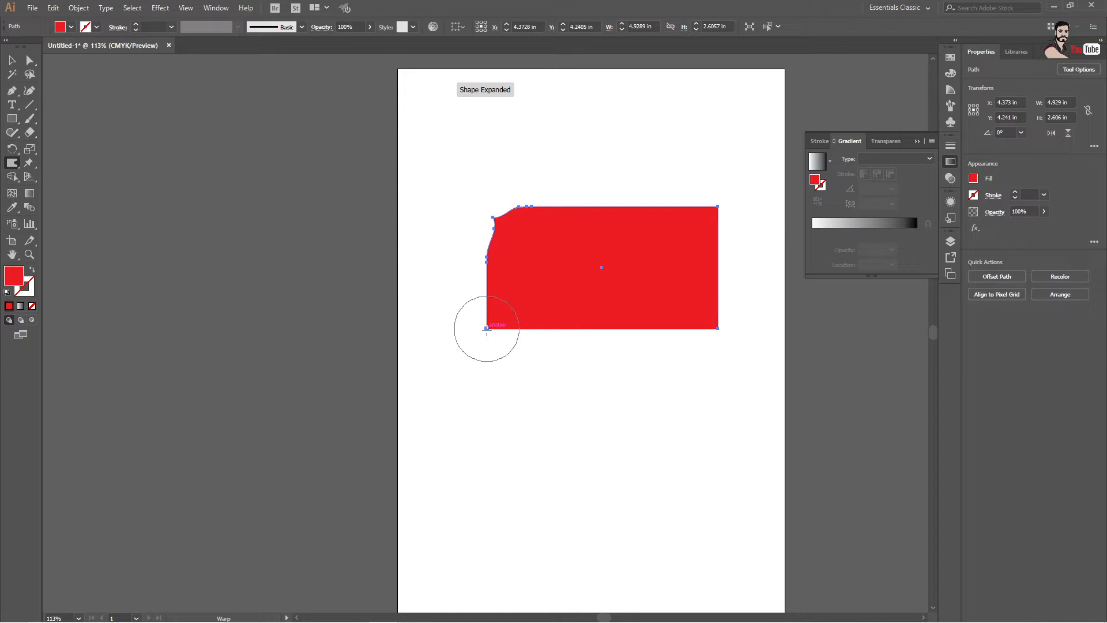
{"action": "left_click_drag", "start_coordinate": [486, 329], "coordinate": [552, 289]}
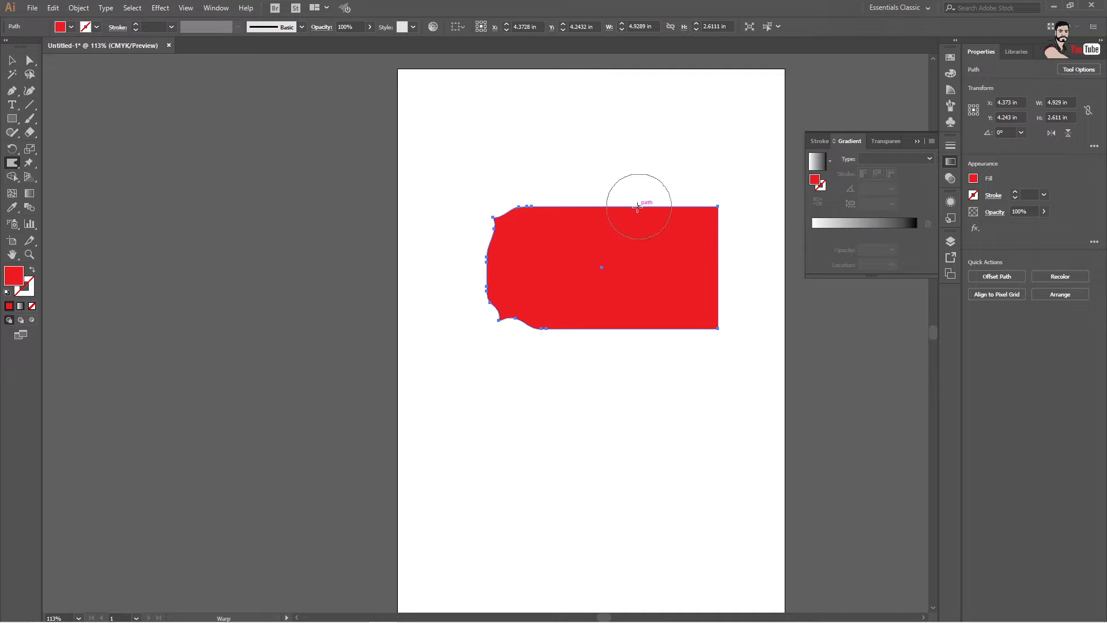
{"action": "left_click_drag", "start_coordinate": [637, 205], "coordinate": [638, 228]}
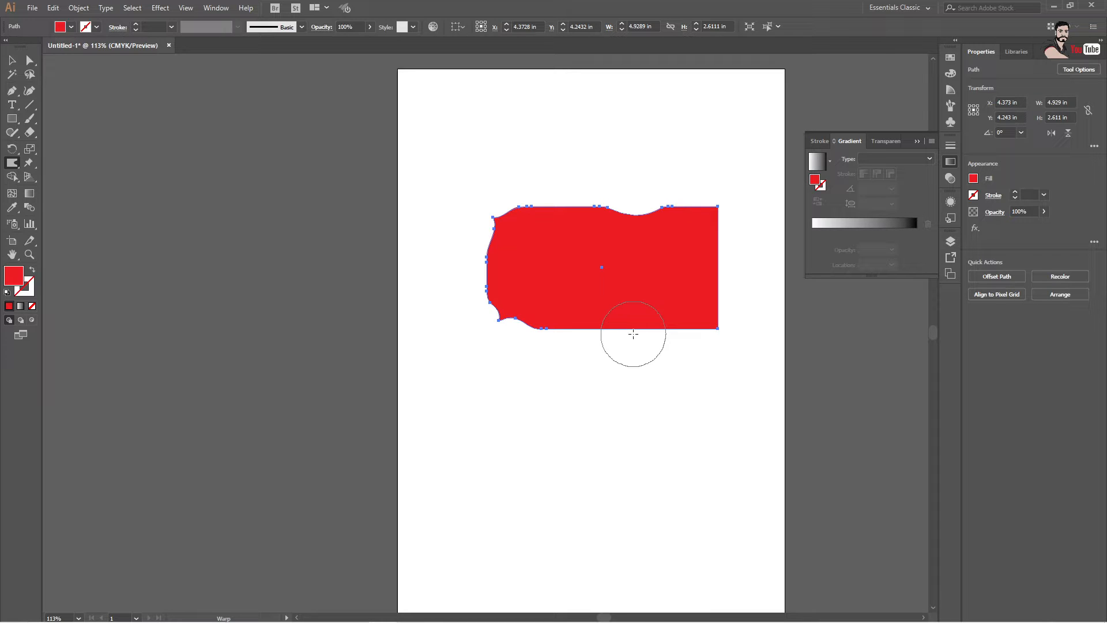
{"action": "left_click_drag", "start_coordinate": [632, 317], "coordinate": [634, 346]}
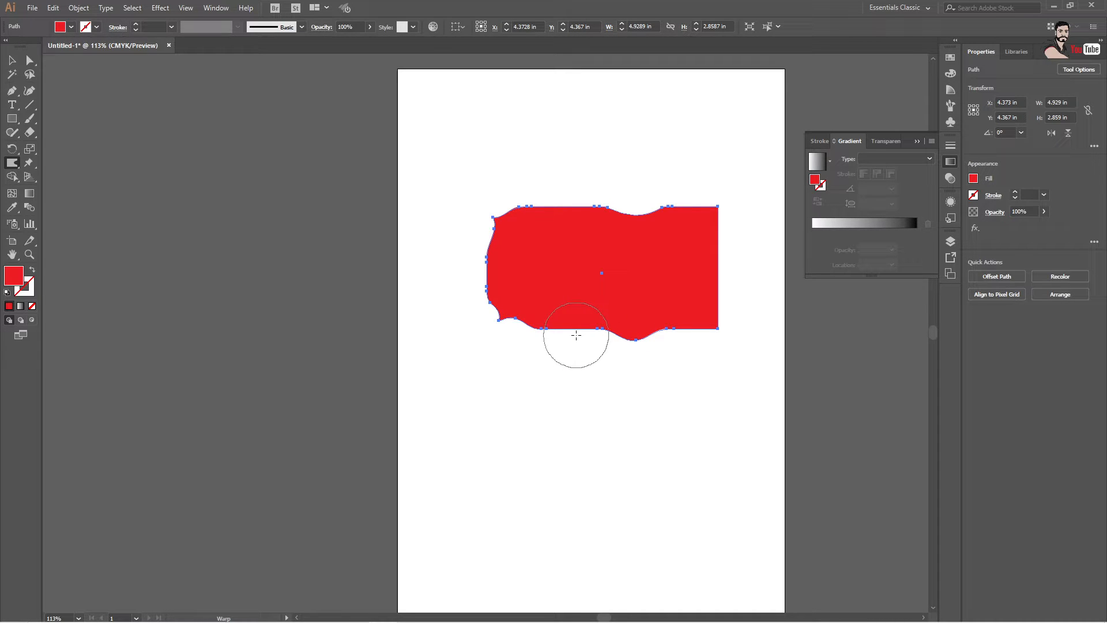
{"action": "left_click_drag", "start_coordinate": [577, 335], "coordinate": [574, 314]}
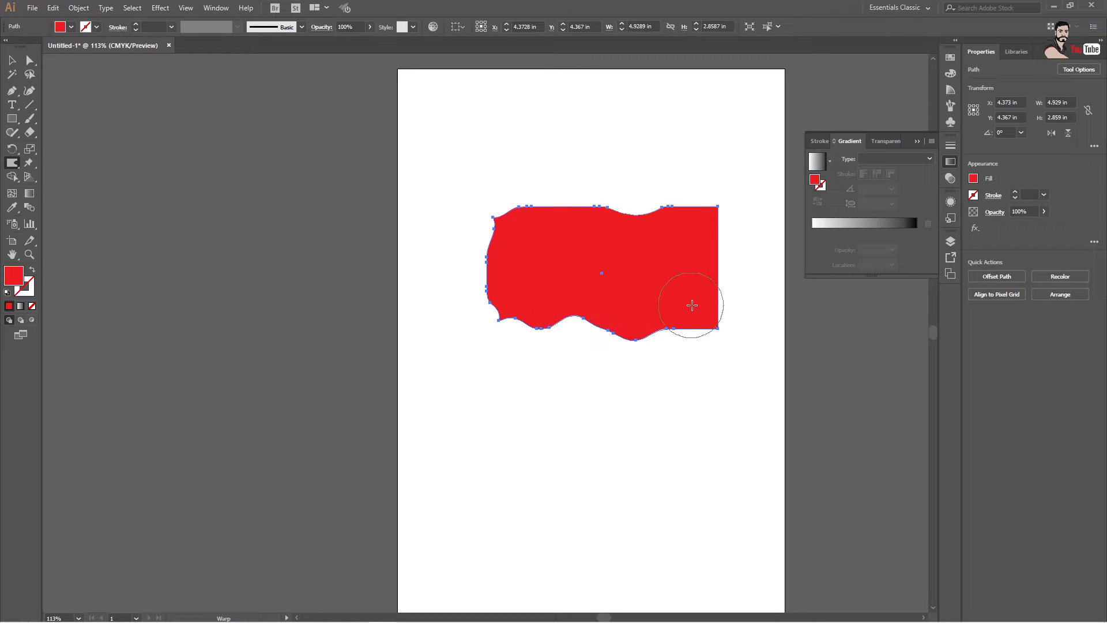
{"action": "mouse_move", "coordinate": [714, 285]}
{"action": "left_mouse_down"}
{"action": "mouse_move", "coordinate": [659, 289]}
{"action": "mouse_move", "coordinate": [762, 274]}
{"action": "mouse_move", "coordinate": [681, 287]}
{"action": "mouse_move", "coordinate": [784, 287]}
{"action": "mouse_move", "coordinate": [660, 297]}
{"action": "mouse_move", "coordinate": [761, 294]}
{"action": "left_mouse_up"}
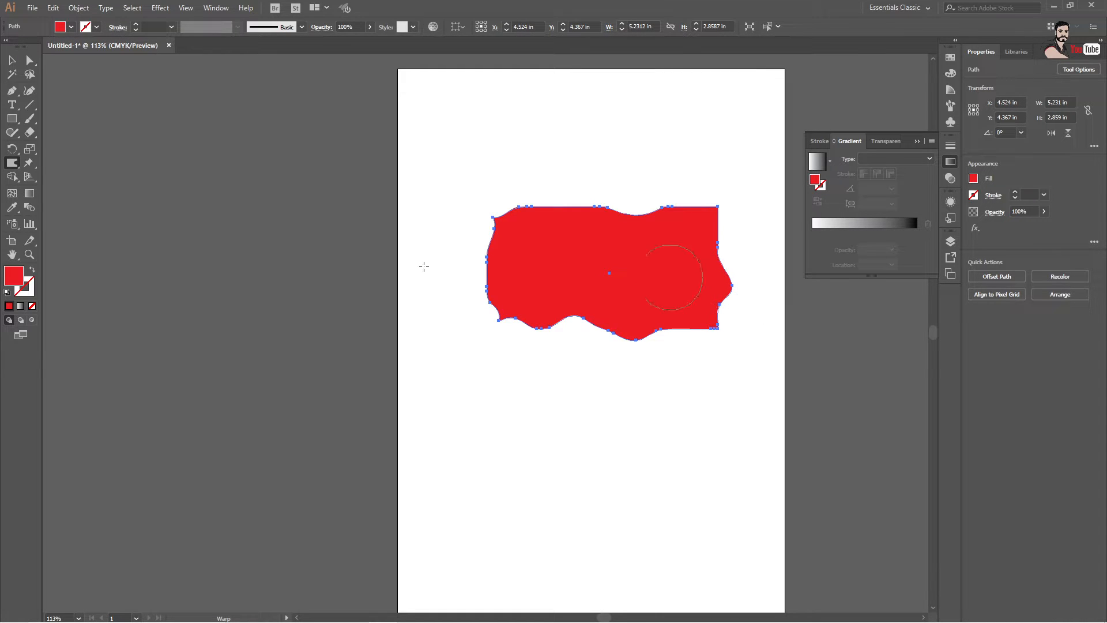
Set the Warp tool's intensity to 100%
{"action": "double_click", "coordinate": [13, 163]}
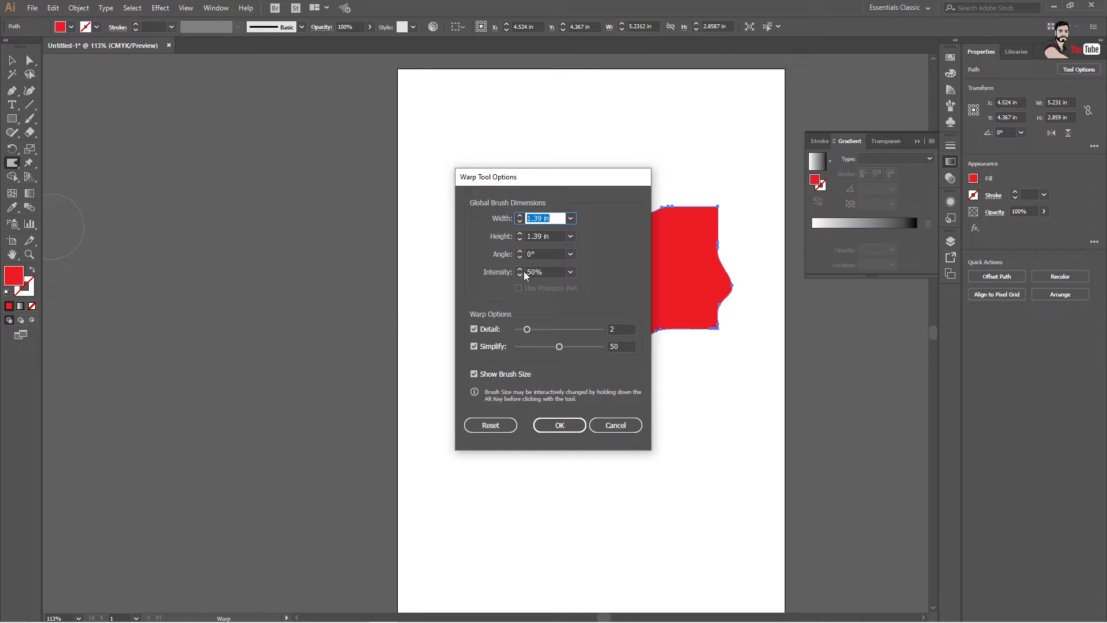
{"action": "left_click", "coordinate": [570, 272]}
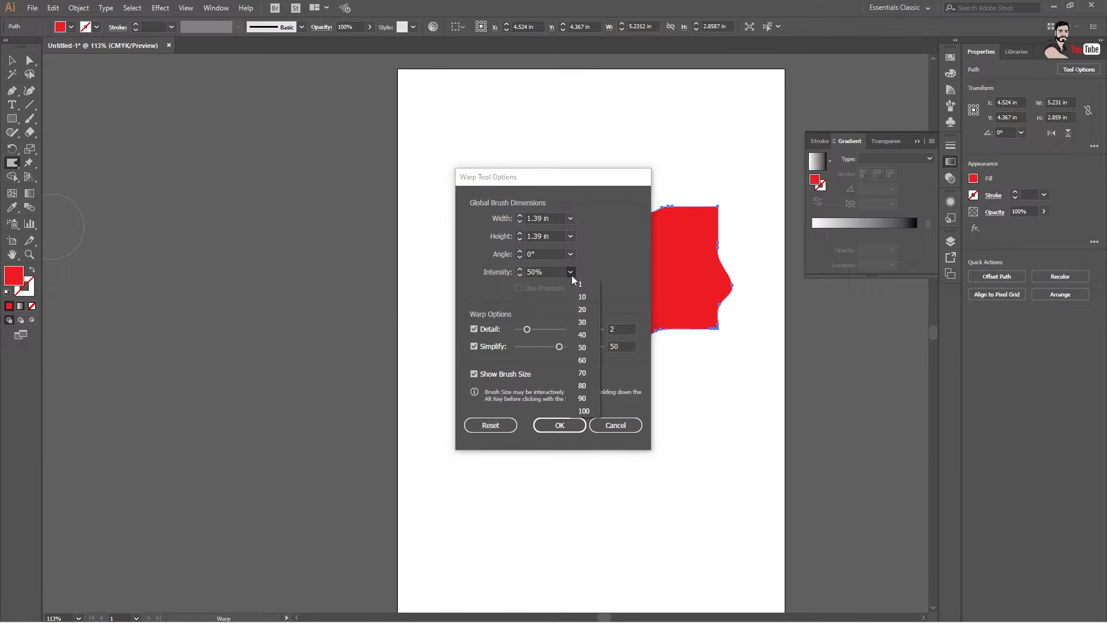
{"action": "left_click", "coordinate": [584, 411]}
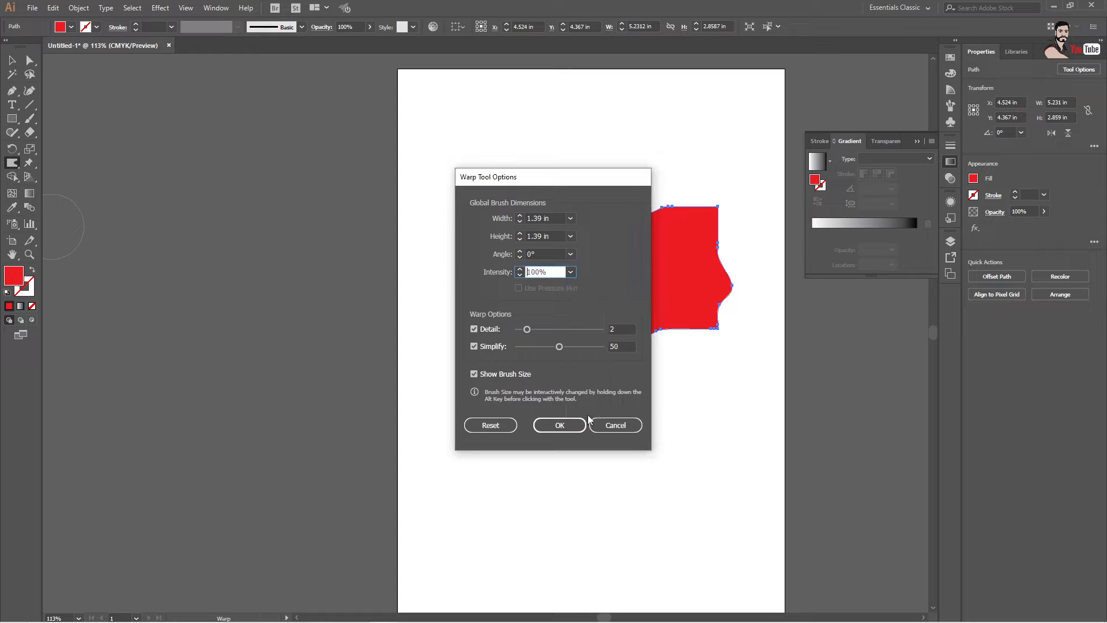
{"action": "left_click", "coordinate": [560, 424]}
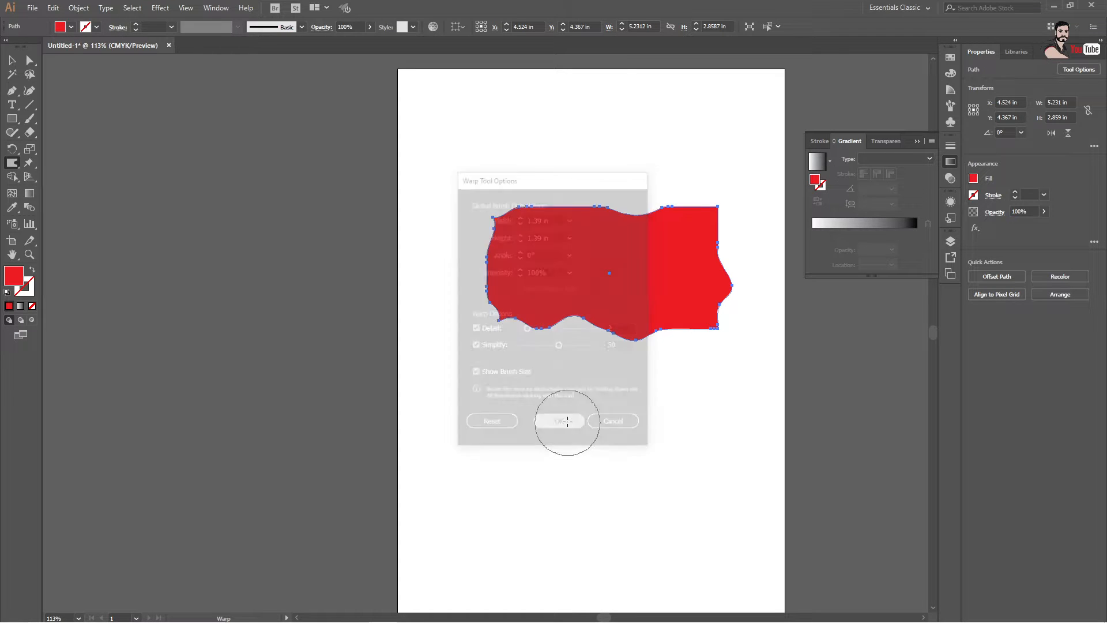
Warp a long tendril from the upper edge around the shape's left side and a short hooked one near its right end, and review the Warp options
{"action": "mouse_move", "coordinate": [540, 242]}
{"action": "left_mouse_down"}
{"action": "mouse_move", "coordinate": [558, 209]}
{"action": "mouse_move", "coordinate": [555, 105]}
{"action": "mouse_move", "coordinate": [432, 123]}
{"action": "mouse_move", "coordinate": [355, 156]}
{"action": "mouse_move", "coordinate": [318, 191]}
{"action": "left_mouse_up"}
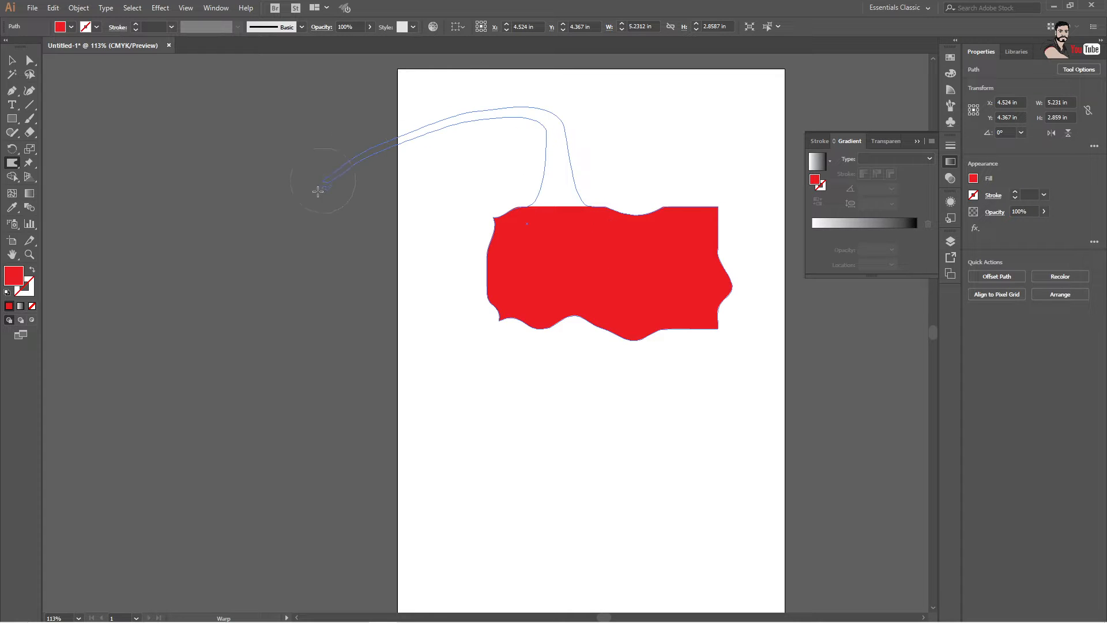
{"action": "mouse_move", "coordinate": [385, 362]}
{"action": "left_mouse_down"}
{"action": "mouse_move", "coordinate": [494, 421]}
{"action": "mouse_move", "coordinate": [570, 430]}
{"action": "mouse_move", "coordinate": [640, 410]}
{"action": "left_mouse_up"}
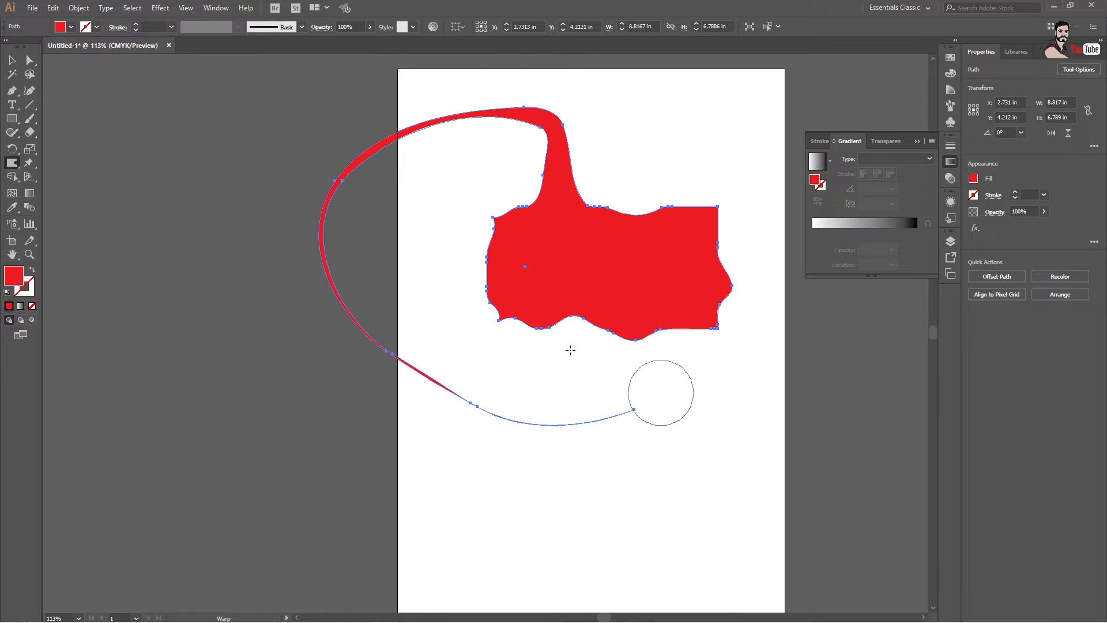
{"action": "mouse_move", "coordinate": [635, 198]}
{"action": "left_mouse_down"}
{"action": "mouse_move", "coordinate": [708, 128]}
{"action": "mouse_move", "coordinate": [751, 180]}
{"action": "left_mouse_up"}
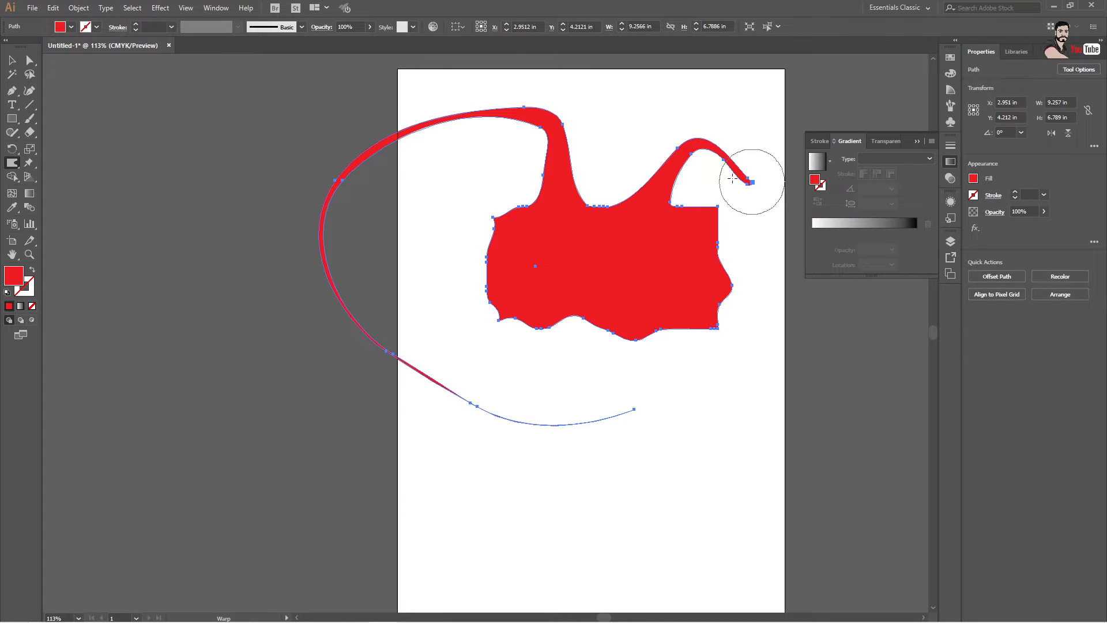
{"action": "double_click", "coordinate": [13, 164]}
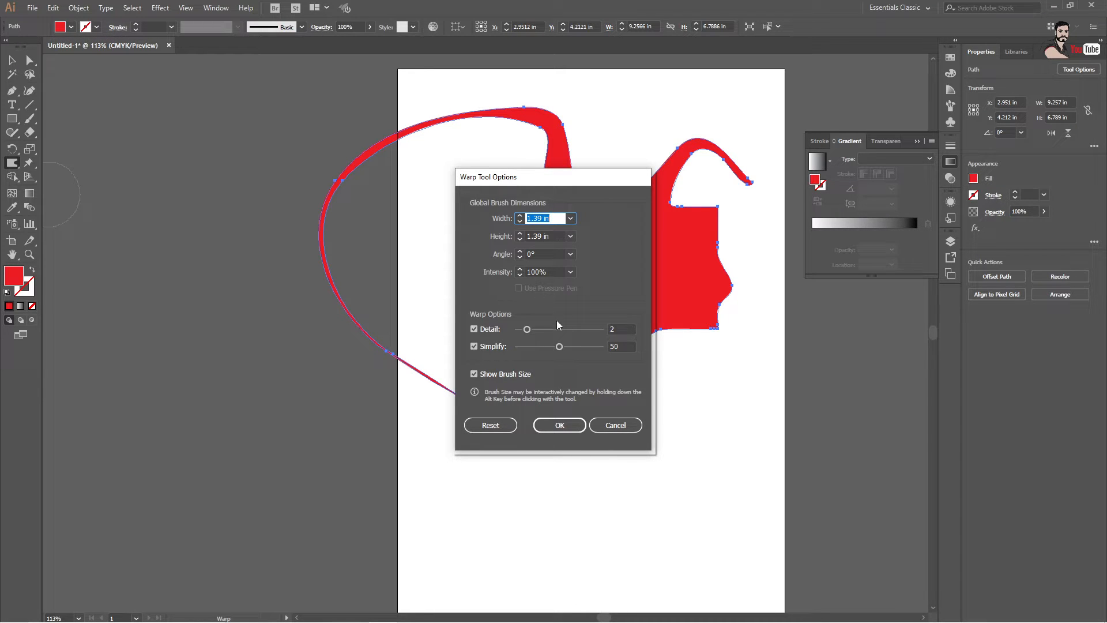
{"action": "left_click", "coordinate": [570, 426]}
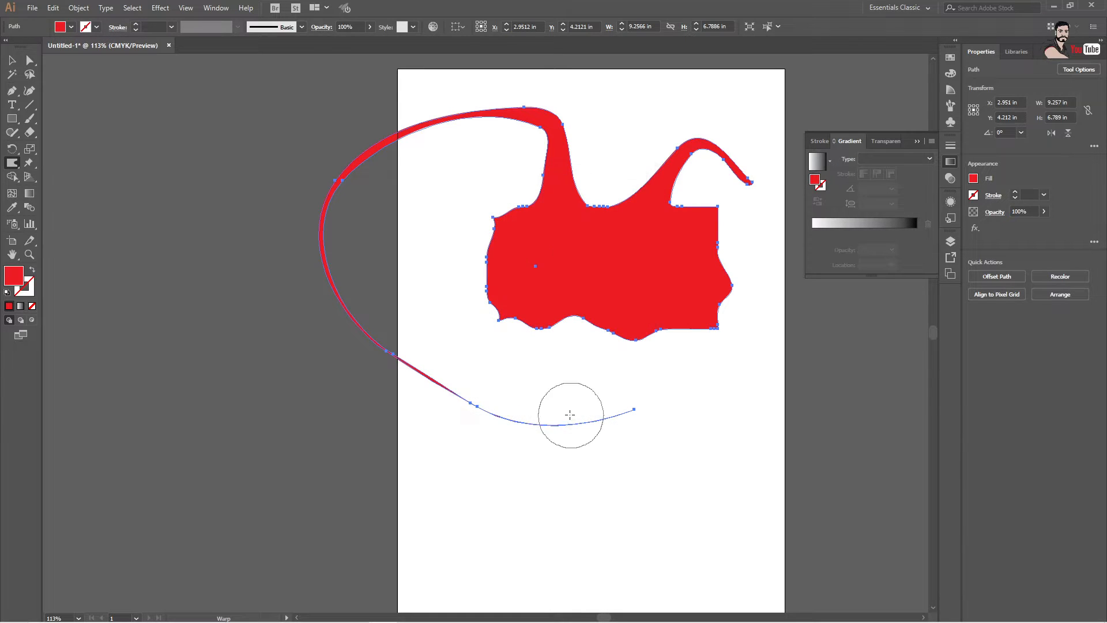
Resize the Warp brush freehand into a wide, flat ellipse and reset the Warp tool's options to their defaults
{"action": "mouse_move", "coordinate": [567, 459]}
{"action": "left_mouse_down", "text": "alt"}
{"action": "mouse_move", "coordinate": [571, 469]}
{"action": "mouse_move", "coordinate": [522, 468]}
{"action": "mouse_move", "coordinate": [603, 459]}
{"action": "mouse_move", "coordinate": [557, 470]}
{"action": "mouse_move", "coordinate": [586, 477]}
{"action": "mouse_move", "coordinate": [524, 476]}
{"action": "mouse_move", "coordinate": [571, 482]}
{"action": "mouse_move", "coordinate": [555, 515]}
{"action": "mouse_move", "coordinate": [642, 519]}
{"action": "mouse_move", "coordinate": [526, 522]}
{"action": "mouse_move", "coordinate": [655, 519]}
{"action": "mouse_move", "coordinate": [556, 517]}
{"action": "mouse_move", "coordinate": [638, 504]}
{"action": "mouse_move", "coordinate": [583, 508]}
{"action": "mouse_move", "coordinate": [584, 499]}
{"action": "left_mouse_up", "text": "alt"}
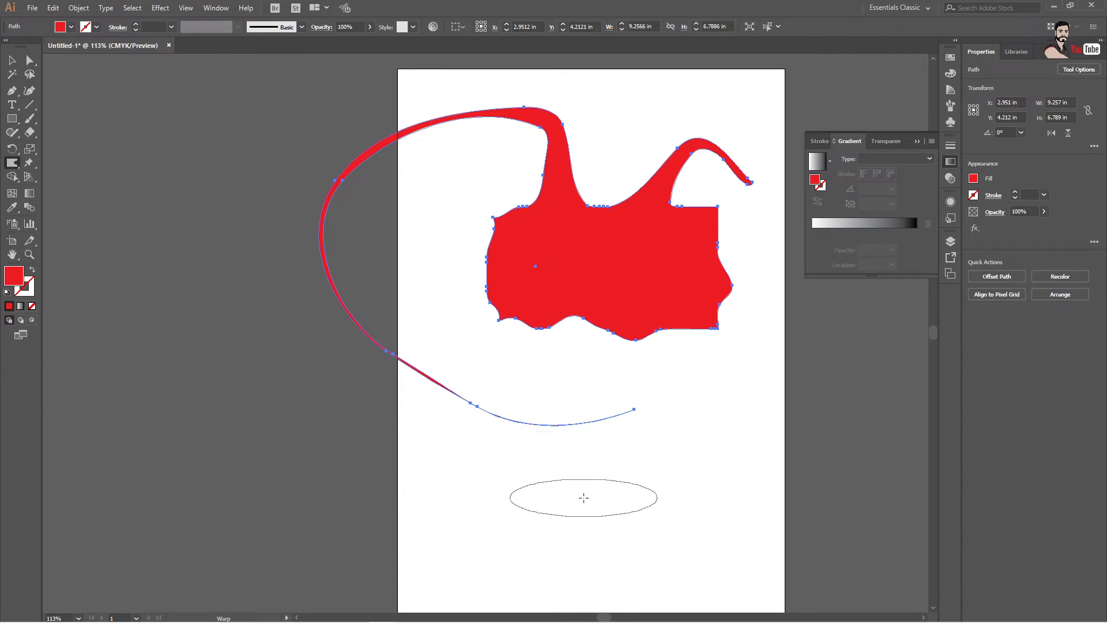
{"action": "double_click", "coordinate": [11, 164]}
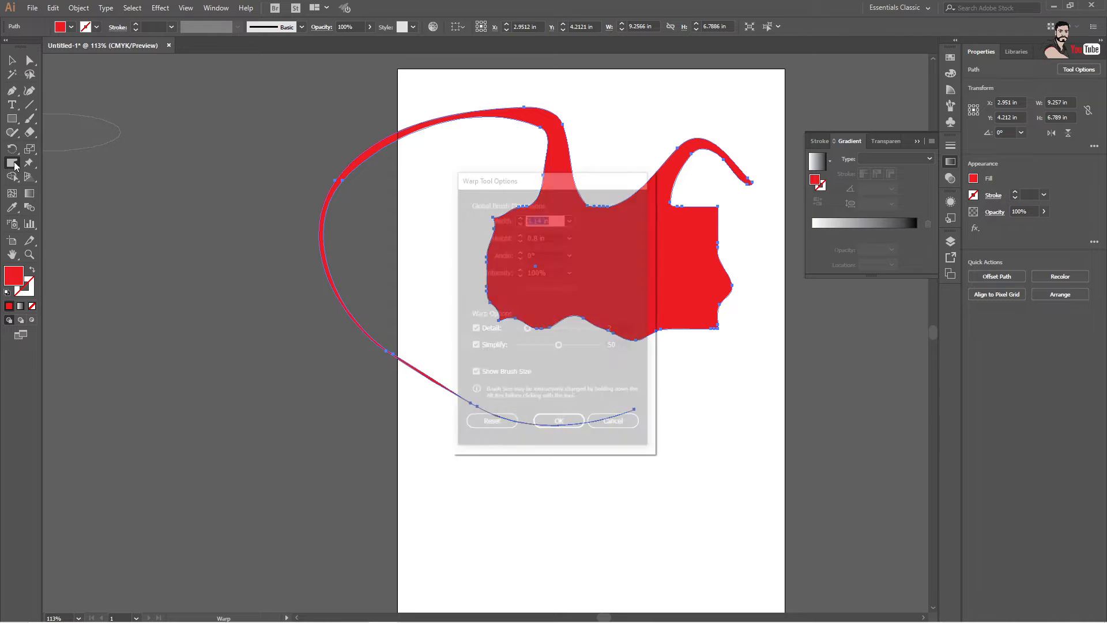
{"action": "left_click", "coordinate": [491, 426]}
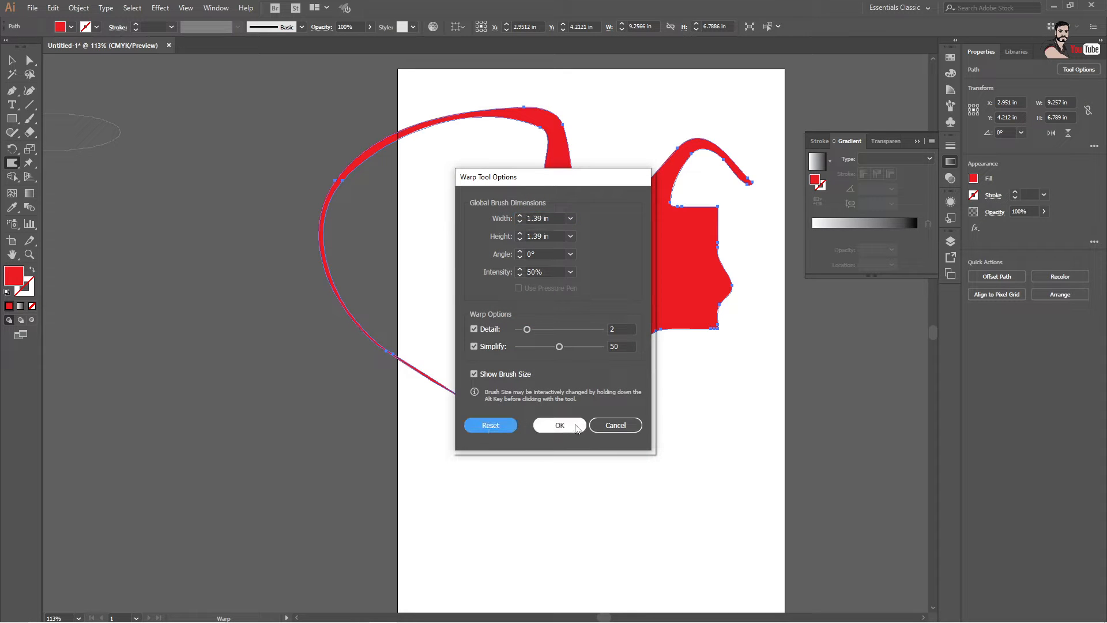
{"action": "left_click", "coordinate": [560, 425]}
Delete the warped shape and draw a red rectangle about 4.68 by 1.4 in on the upper part of the artboard
{"action": "left_click", "coordinate": [18, 66]}
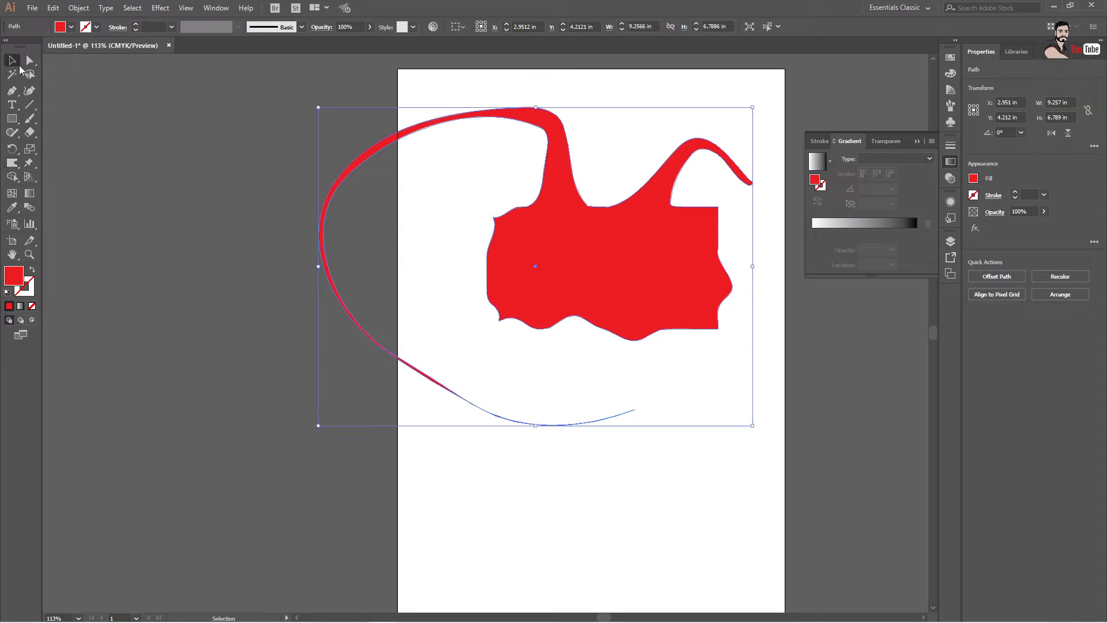
{"action": "key", "text": "Delete"}
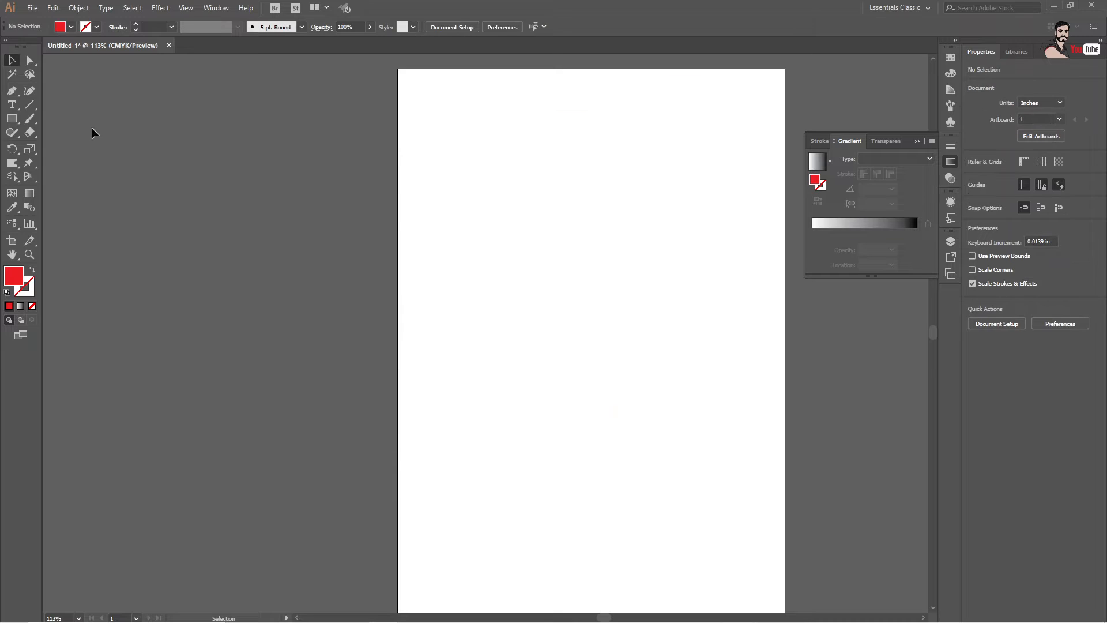
{"action": "left_click", "coordinate": [15, 163]}
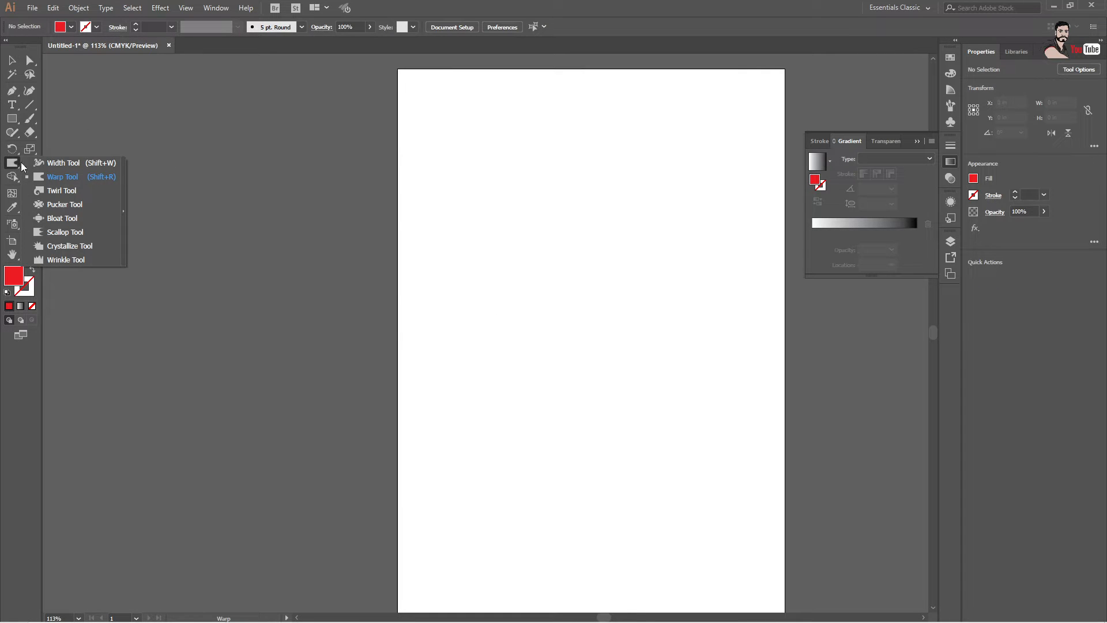
{"action": "left_click", "coordinate": [73, 192]}
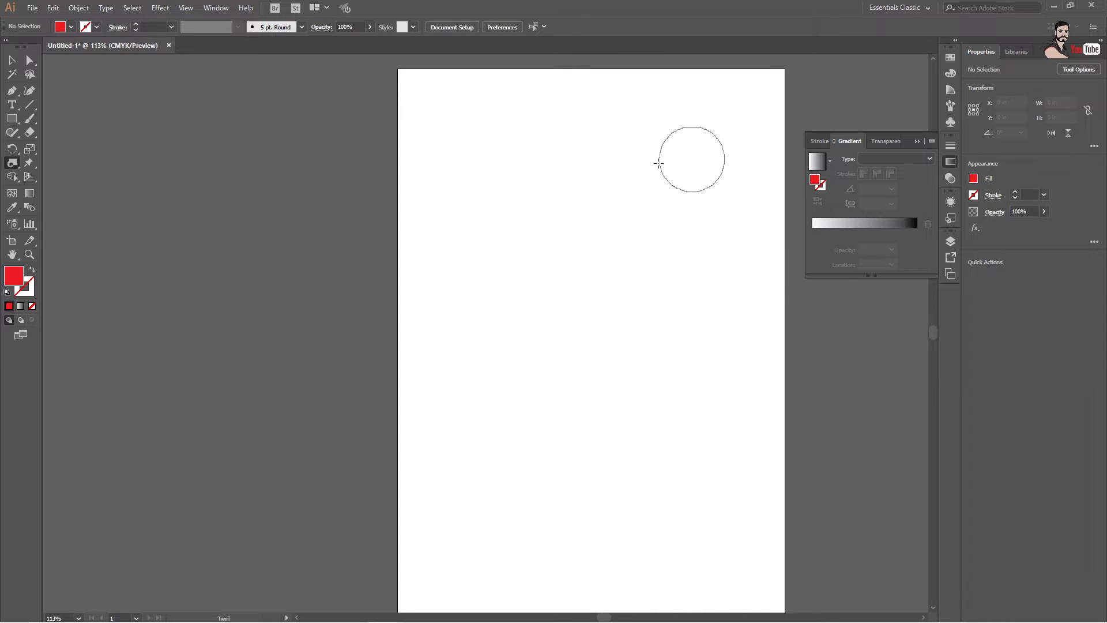
{"action": "left_click", "coordinate": [12, 122]}
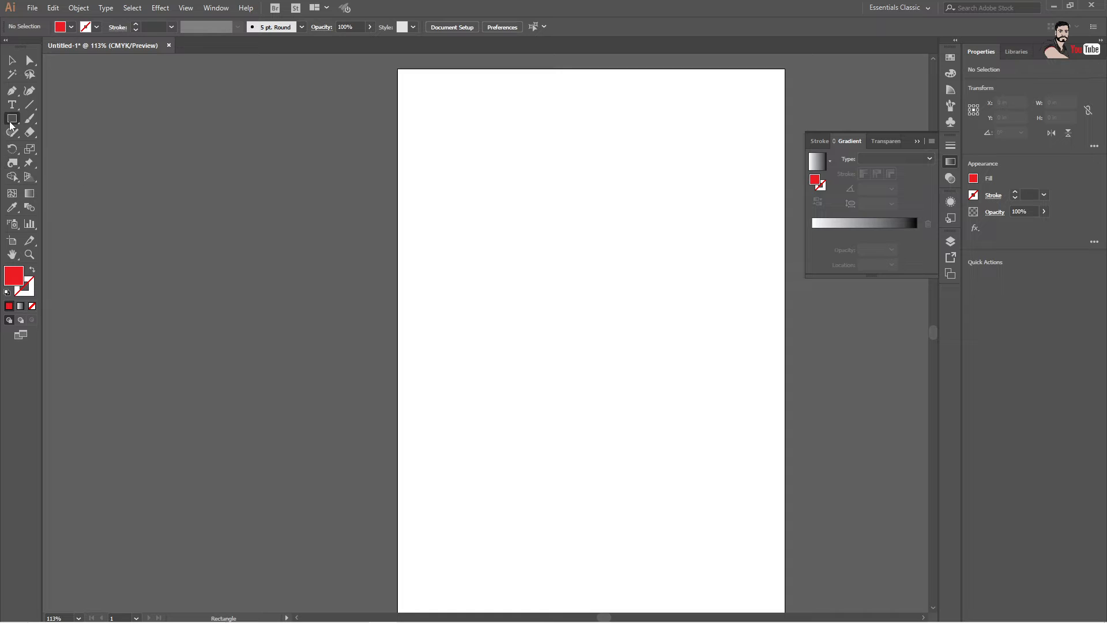
{"action": "left_click_drag", "start_coordinate": [501, 182], "coordinate": [721, 246]}
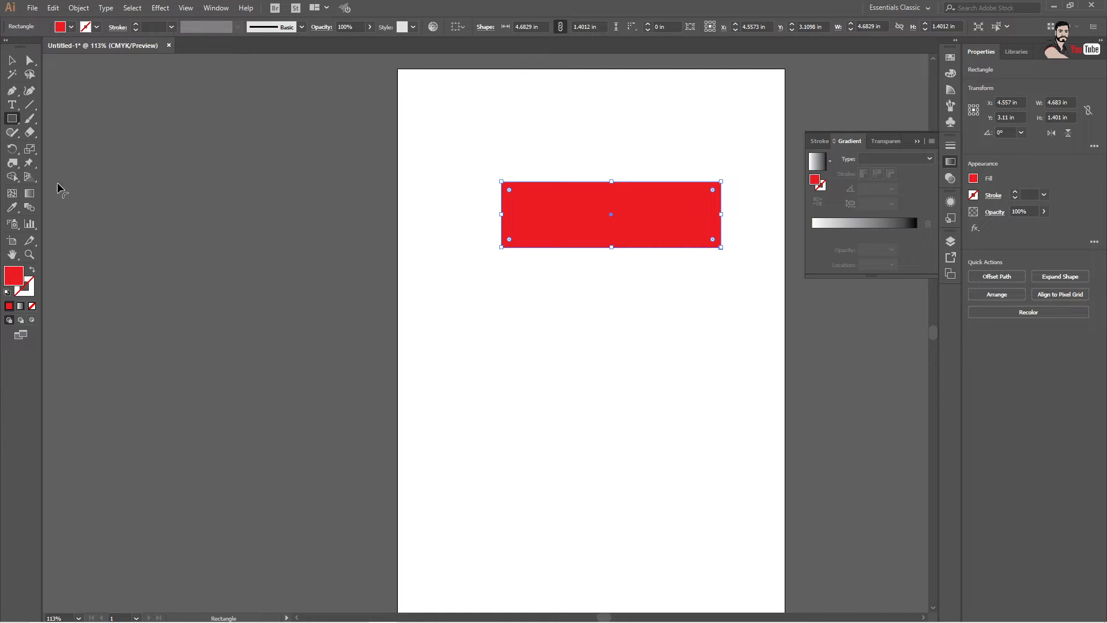
Twirl spirals into the rectangle's two upper corners, the middle of its upper edge and two points along its lower edge, and deselect it
{"action": "left_click", "coordinate": [12, 166]}
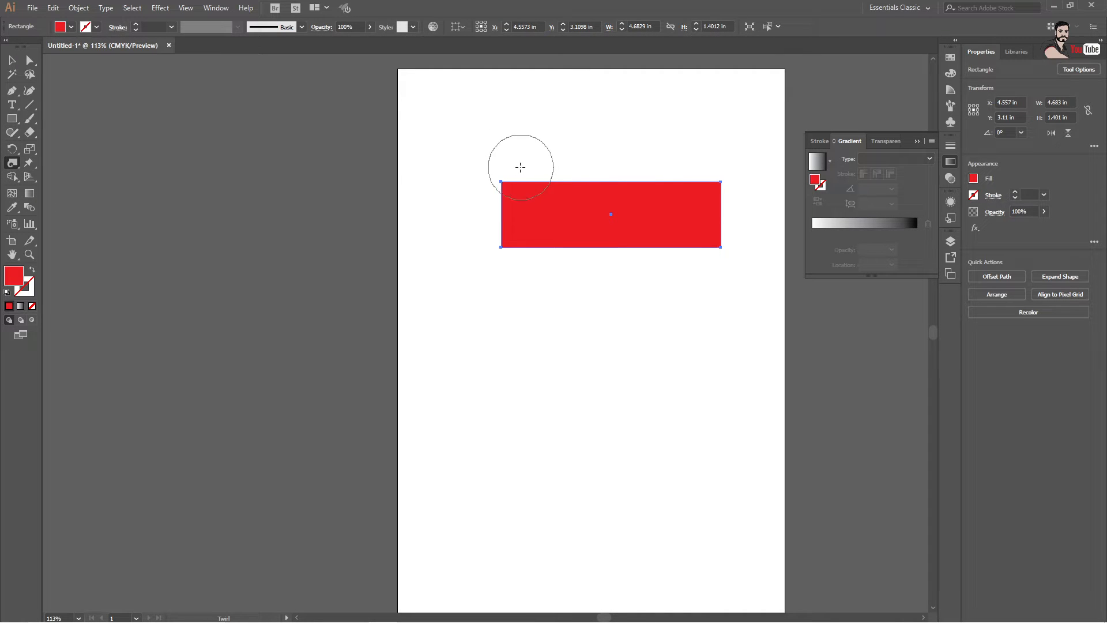
{"action": "left_click_drag", "start_coordinate": [501, 182], "coordinate": [501, 182]}
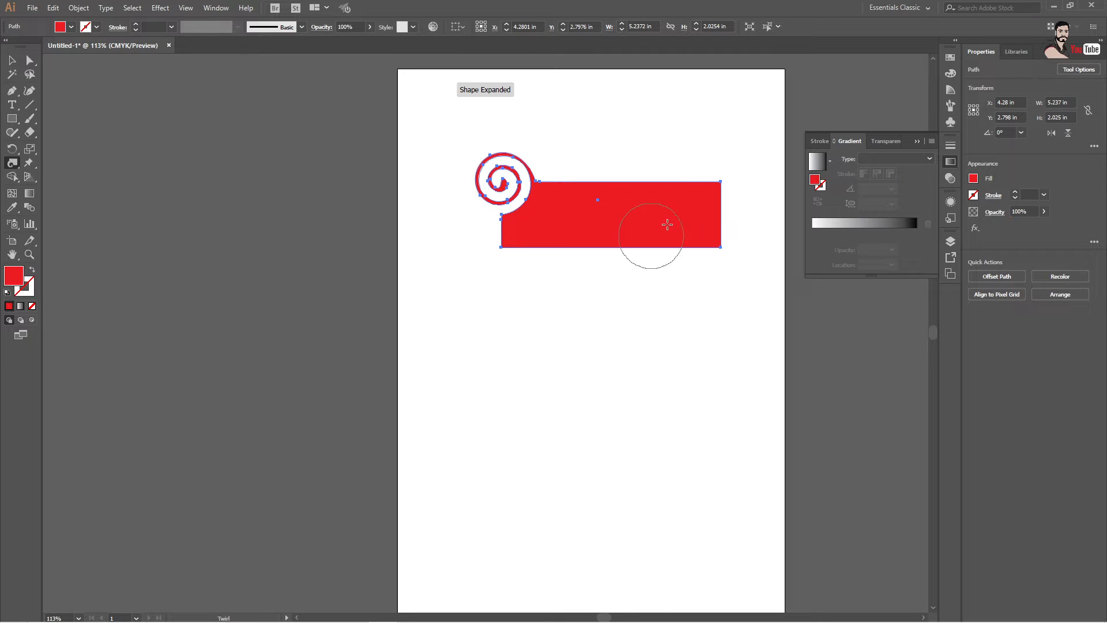
{"action": "left_click_drag", "start_coordinate": [721, 182], "coordinate": [721, 182]}
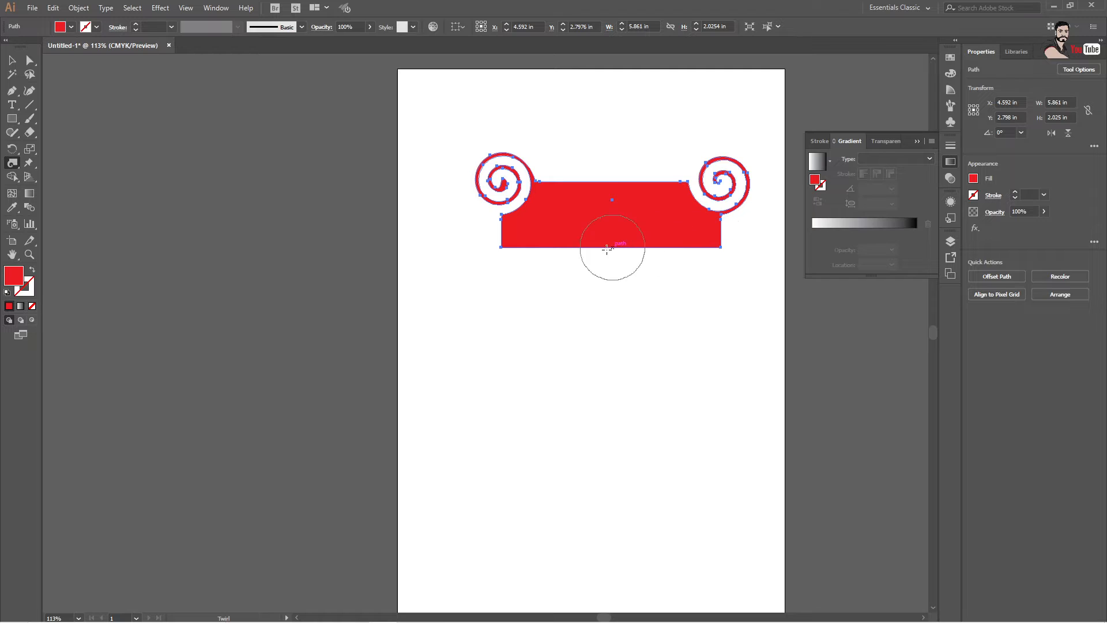
{"action": "left_click_drag", "start_coordinate": [608, 185], "coordinate": [608, 185]}
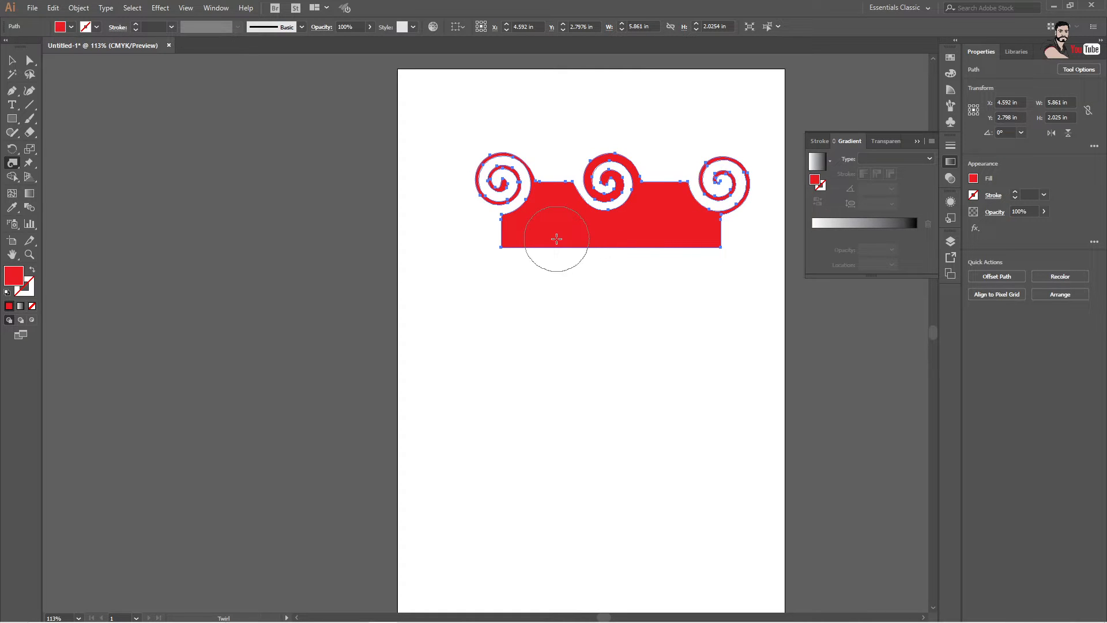
{"action": "left_click_drag", "start_coordinate": [557, 238], "coordinate": [556, 237]}
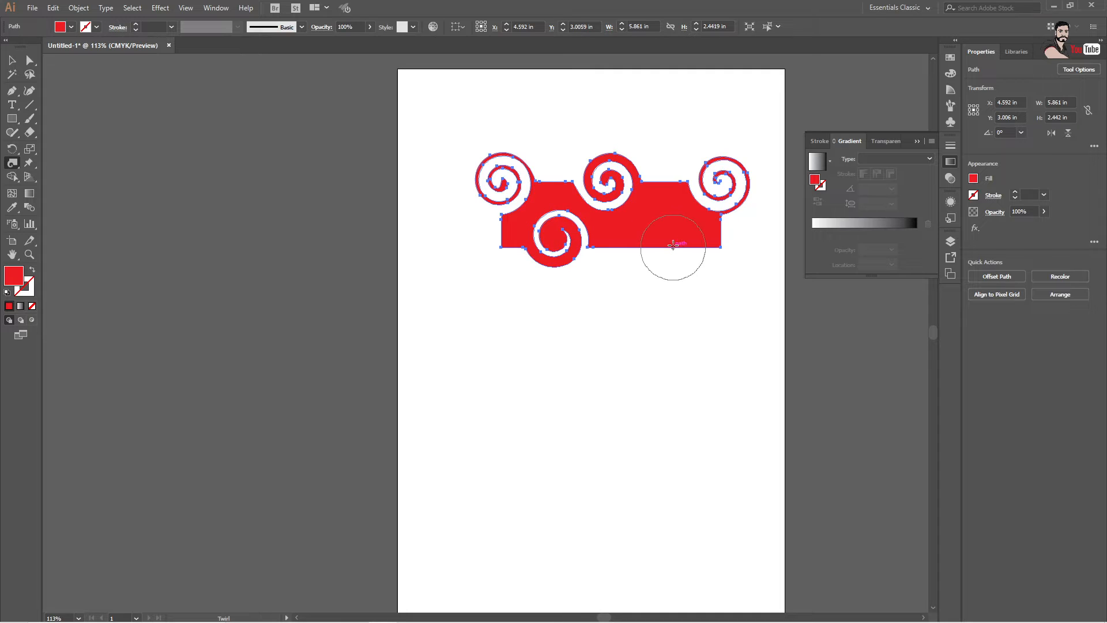
{"action": "left_click_drag", "start_coordinate": [669, 241], "coordinate": [669, 241]}
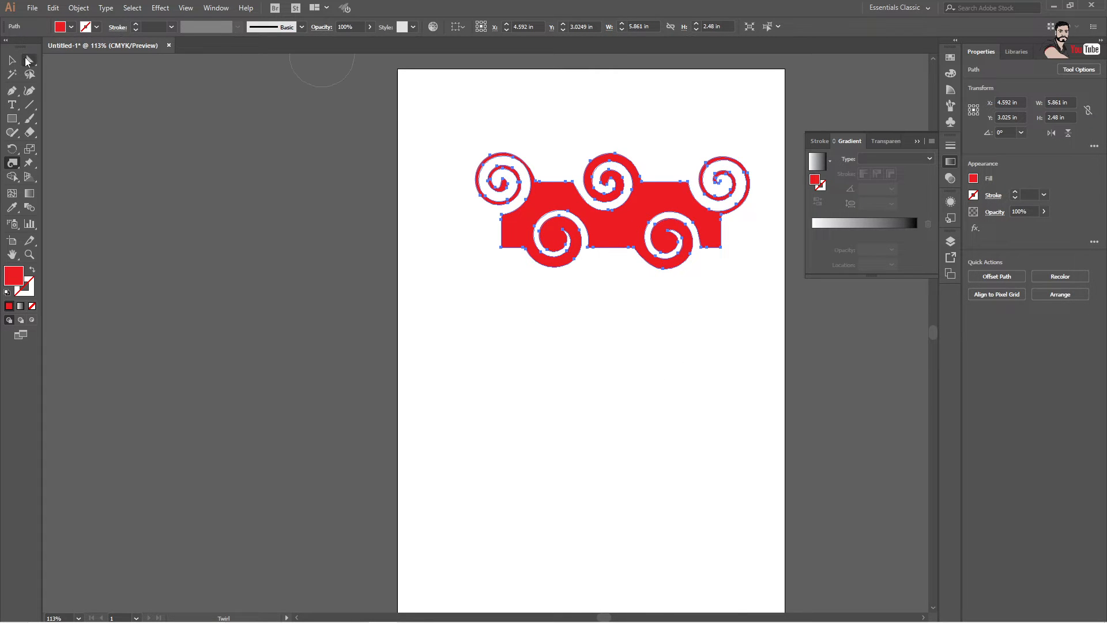
{"action": "left_click", "coordinate": [12, 60]}
{"action": "left_click", "coordinate": [582, 117]}
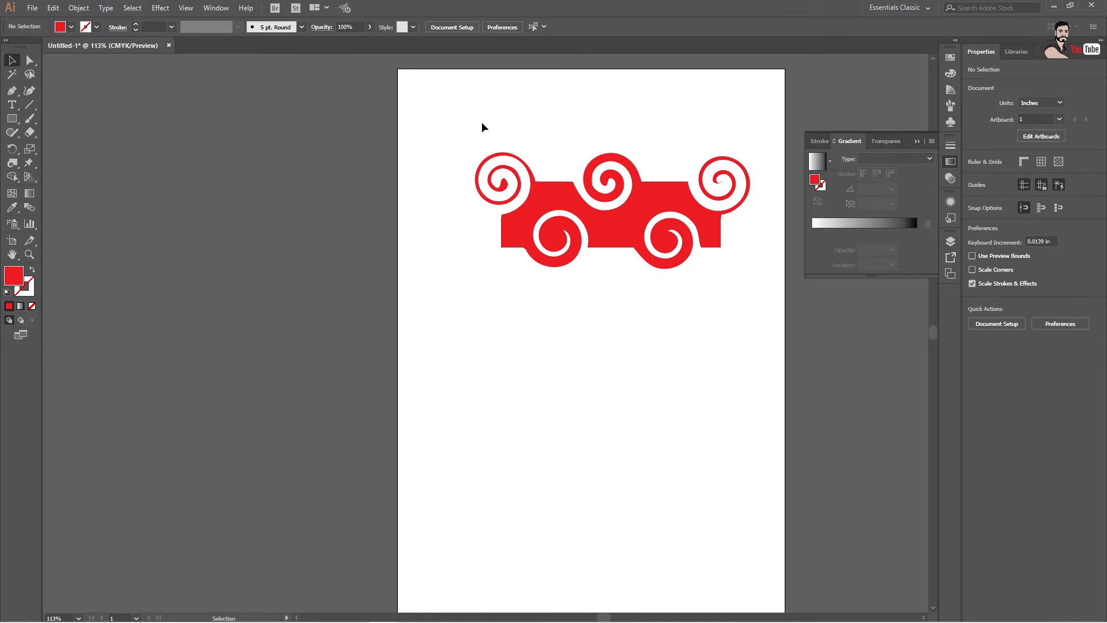
Delete the twirled red shape
{"action": "left_click_drag", "start_coordinate": [448, 121], "coordinate": [798, 288]}
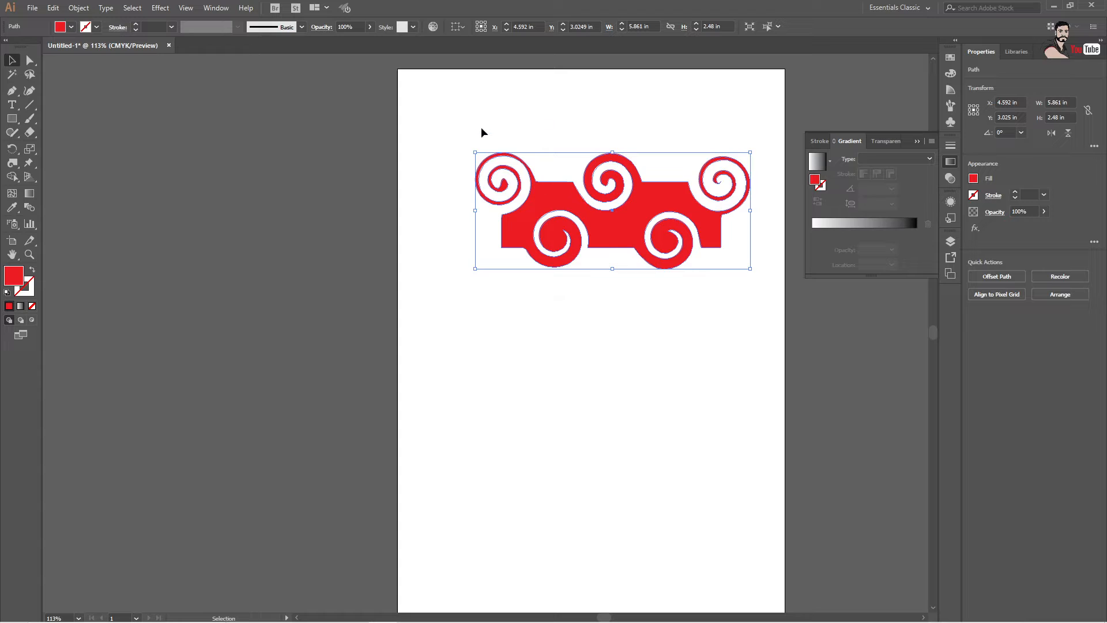
{"action": "left_click_drag", "start_coordinate": [456, 138], "coordinate": [768, 278]}
{"action": "key", "text": "Delete"}
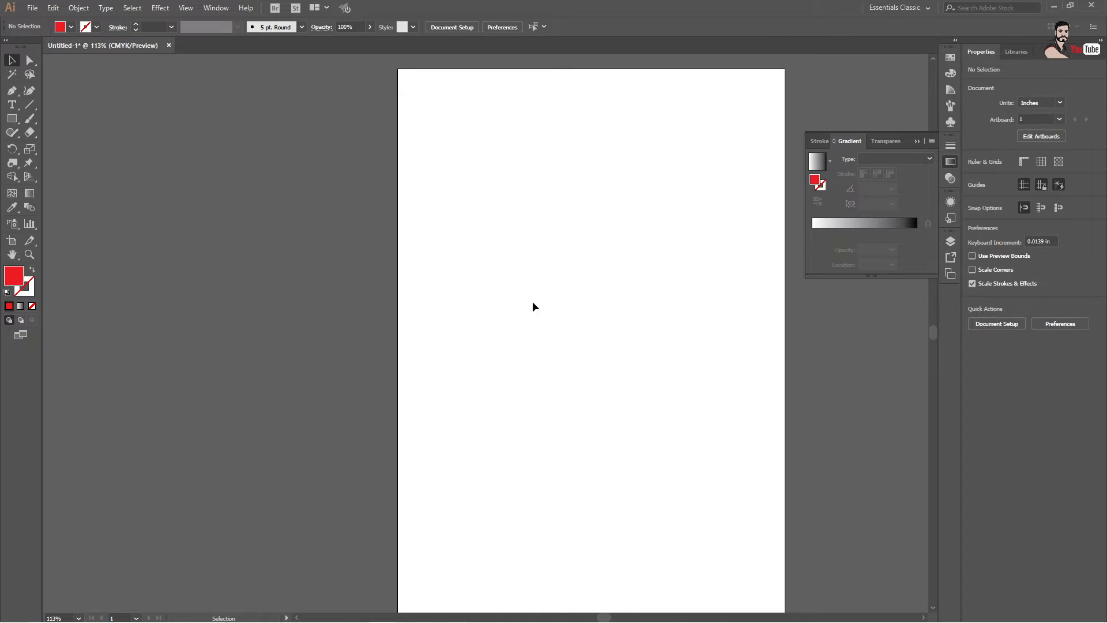
Draw a horizontal line about 4.68 in long across the artboard and give it a red stroke
{"action": "left_click", "coordinate": [30, 105]}
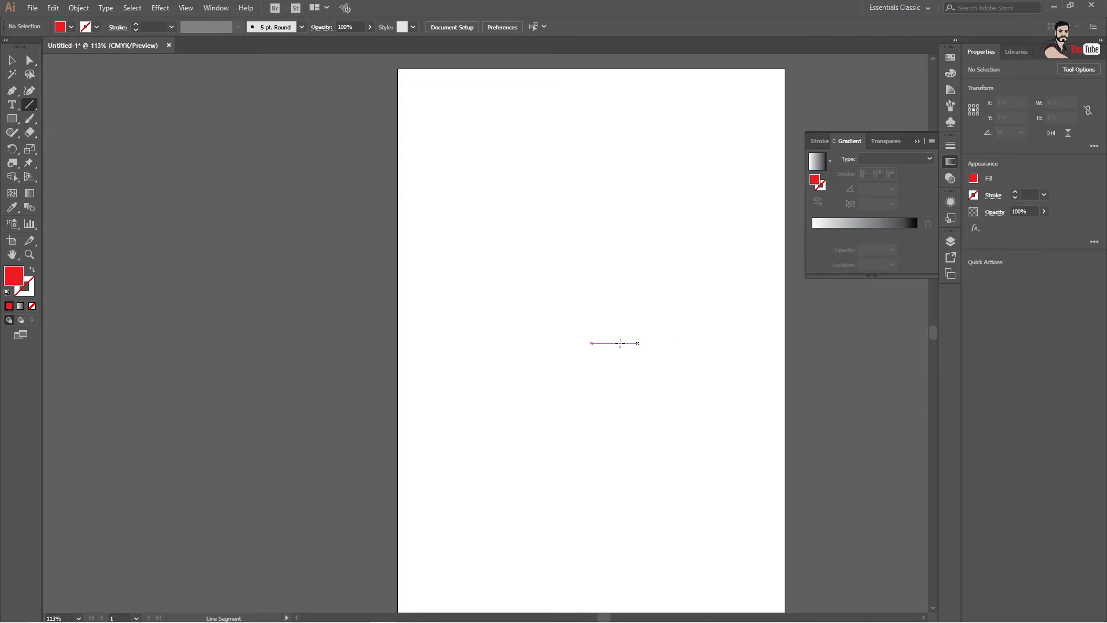
{"action": "left_click_drag", "start_coordinate": [496, 288], "coordinate": [716, 288]}
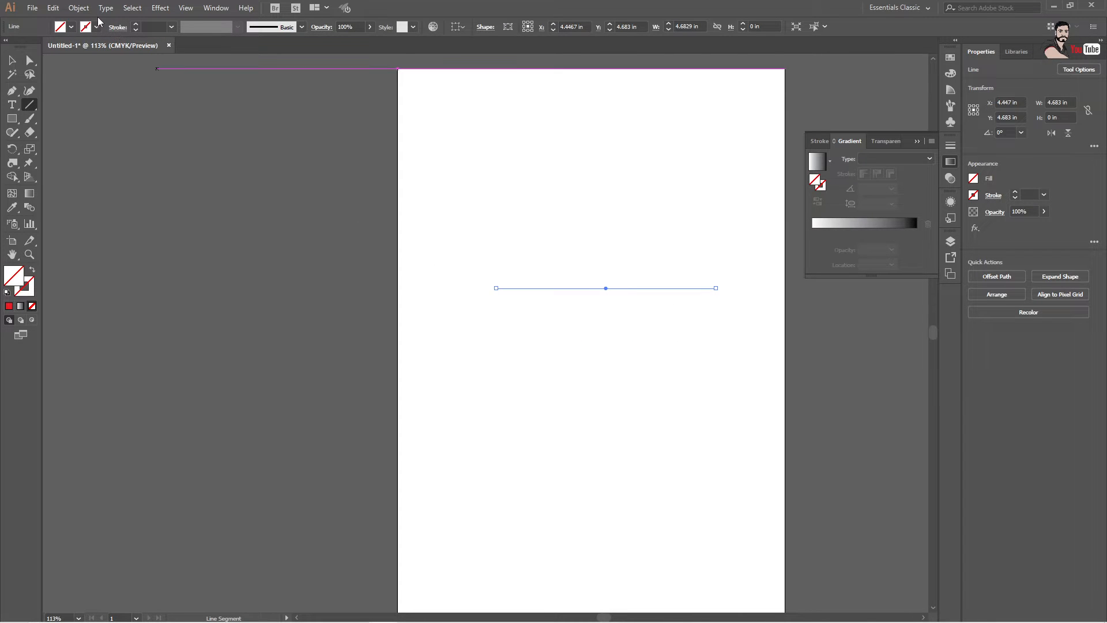
{"action": "left_click", "coordinate": [97, 28]}
{"action": "left_click", "coordinate": [40, 47]}
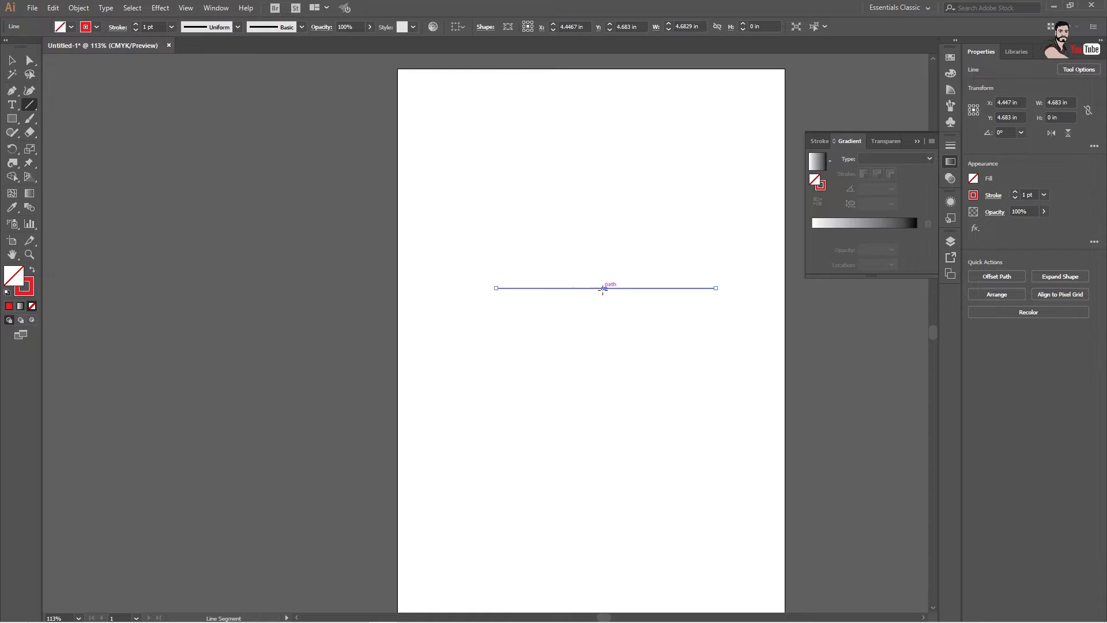
{"action": "left_click", "coordinate": [510, 287]}
{"action": "left_click", "coordinate": [580, 335]}
{"action": "left_click_drag", "start_coordinate": [512, 288], "coordinate": [519, 277]}
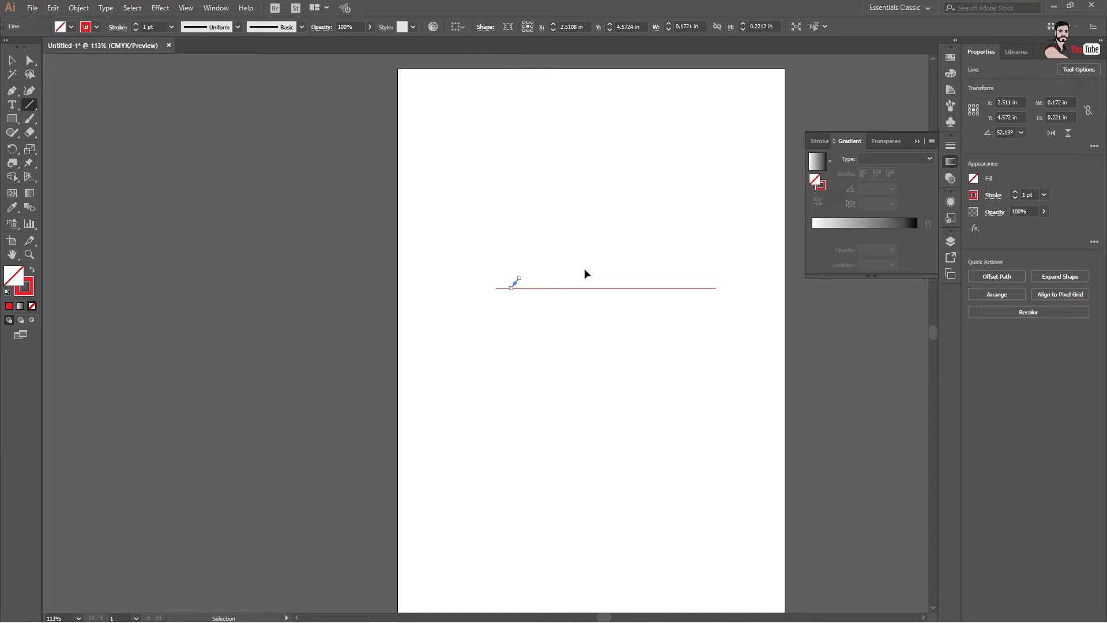
{"action": "key", "text": "ctrl+z"}
Twirl spirals at both ends of the line and at two points between them, and delete the twirled line
{"action": "left_click", "coordinate": [16, 163]}
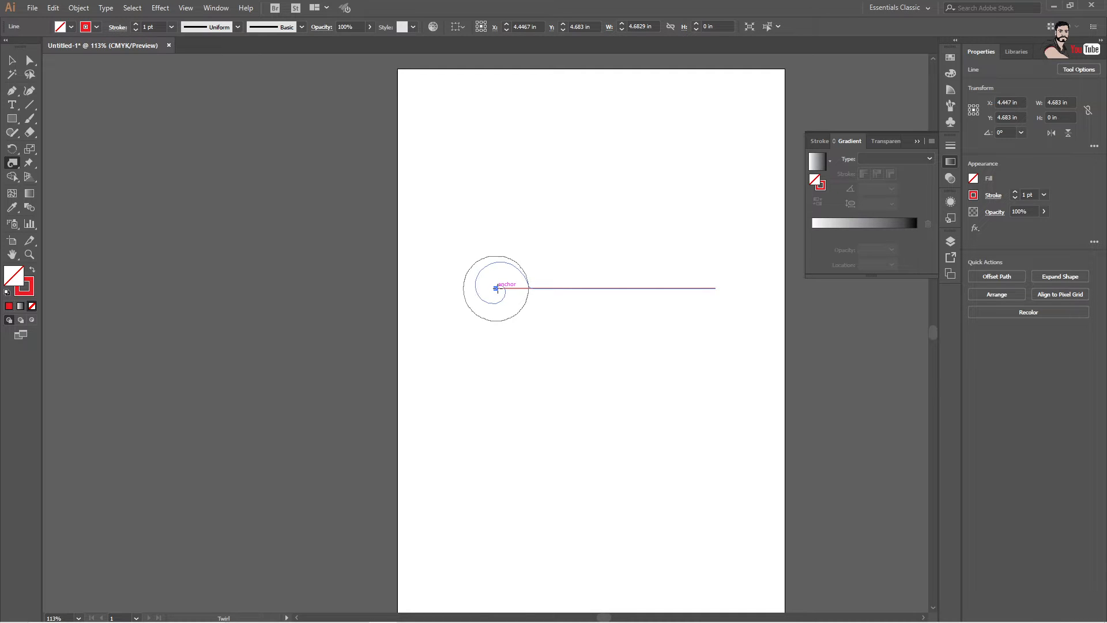
{"action": "left_click_drag", "start_coordinate": [496, 288], "coordinate": [496, 288]}
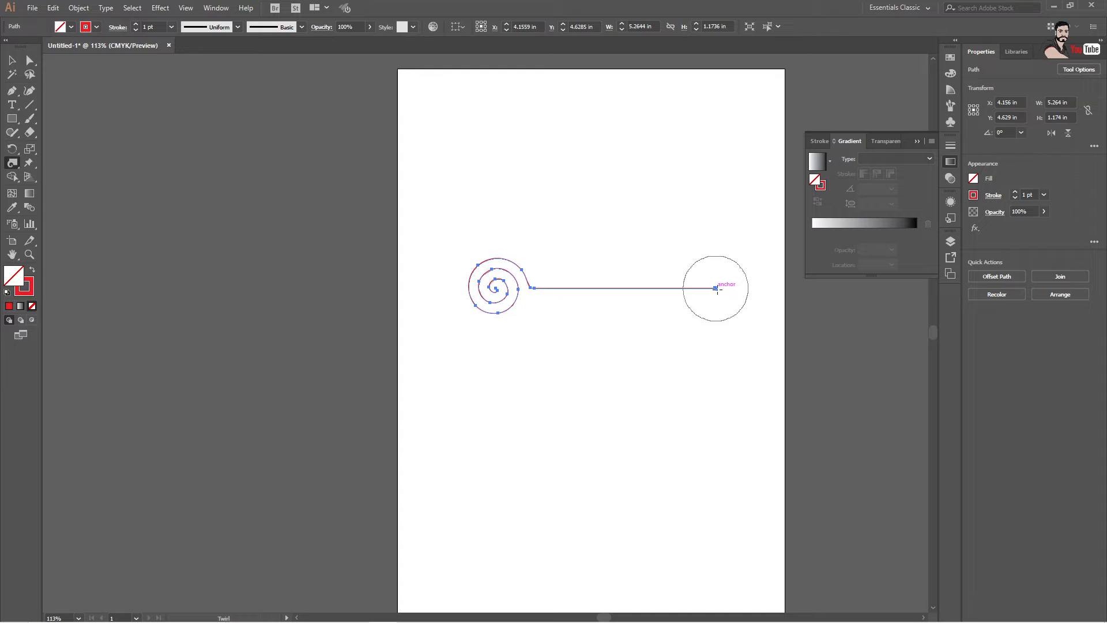
{"action": "left_click_drag", "start_coordinate": [718, 289], "coordinate": [717, 289]}
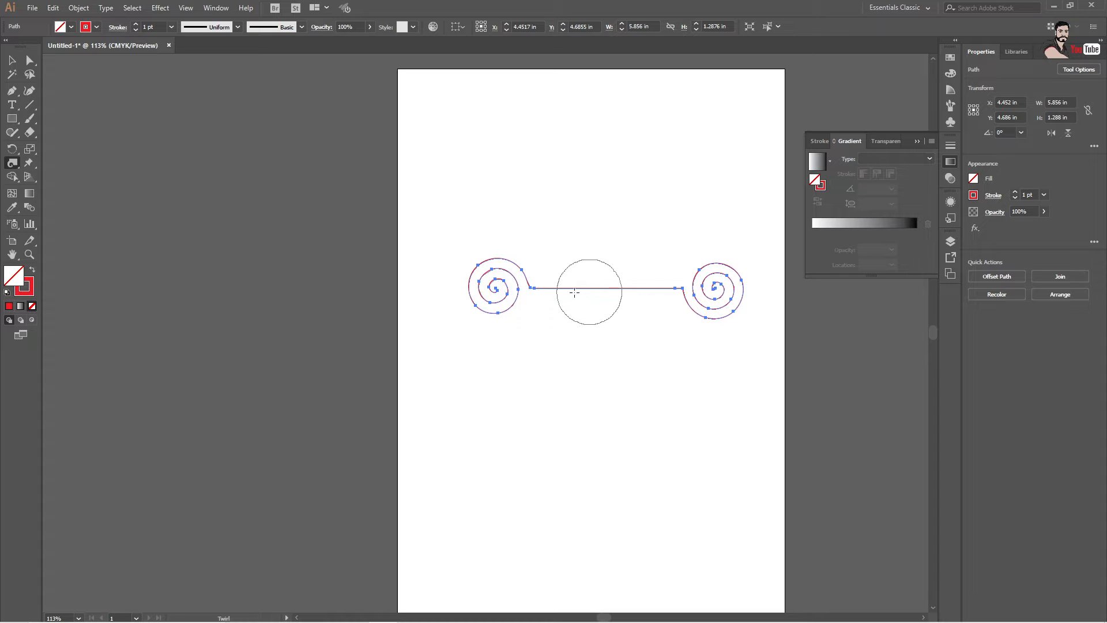
{"action": "left_click_drag", "start_coordinate": [567, 291], "coordinate": [567, 291]}
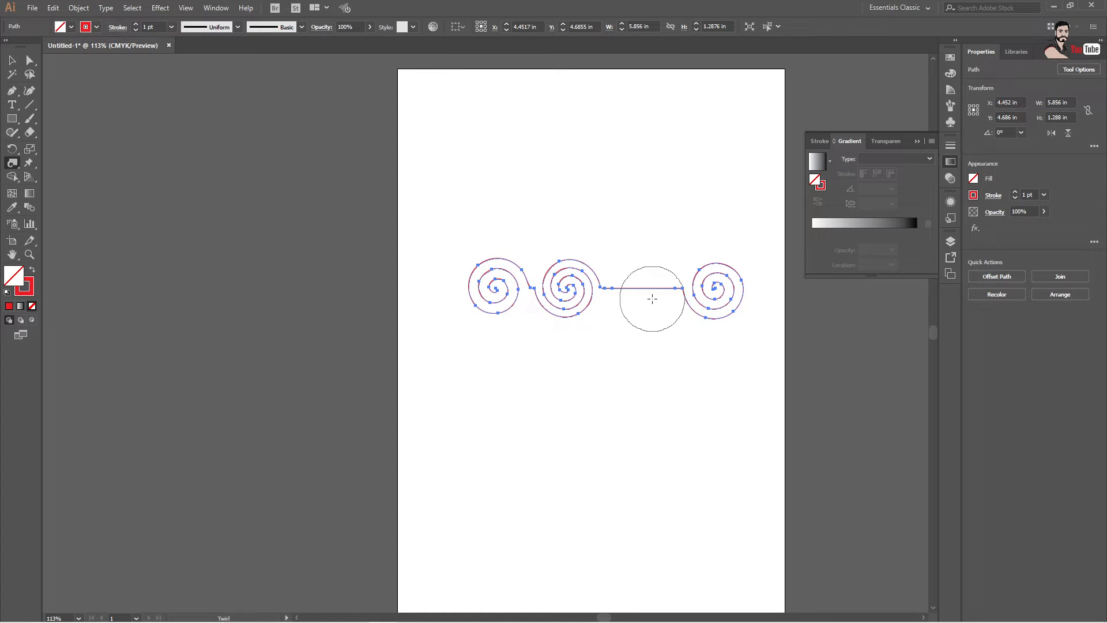
{"action": "left_click_drag", "start_coordinate": [646, 296], "coordinate": [647, 296]}
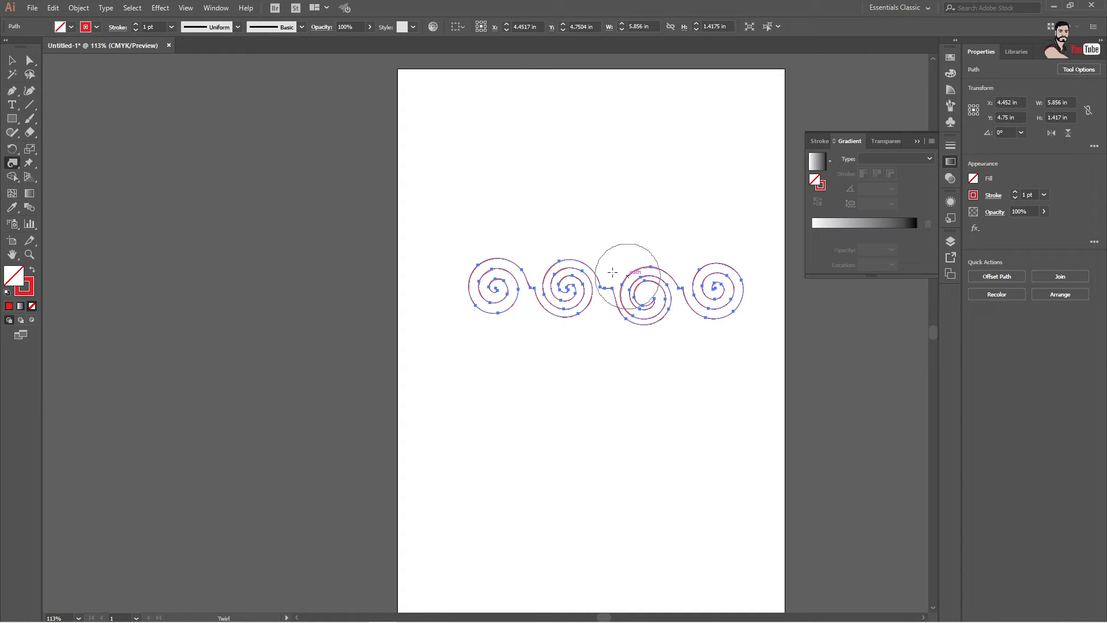
{"action": "left_click", "coordinate": [13, 61]}
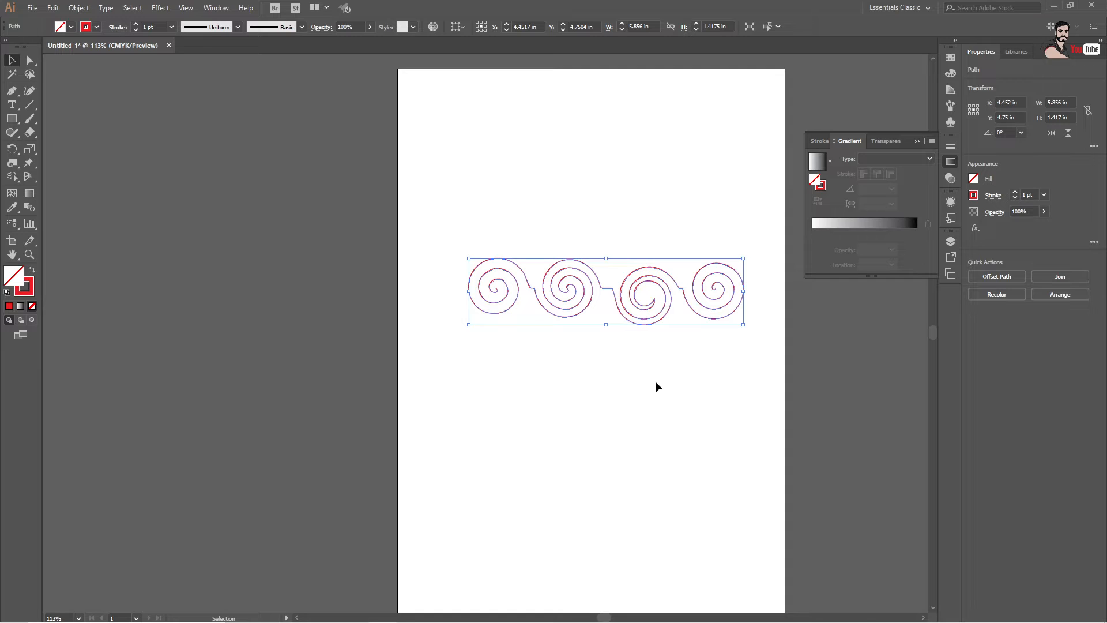
{"action": "key", "text": "Delete"}
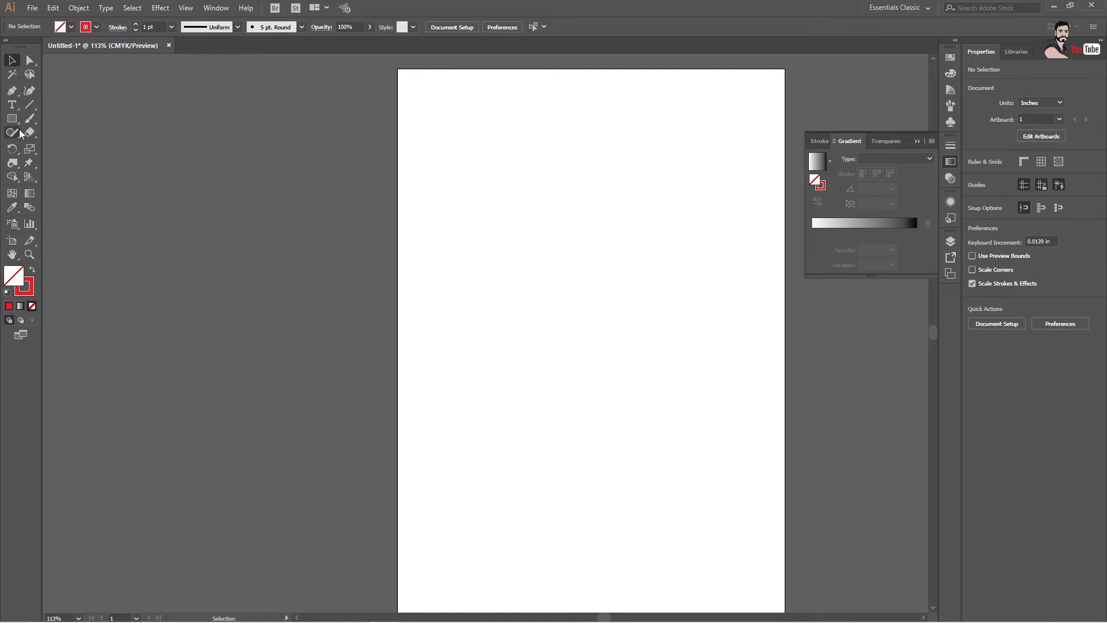
{"action": "left_click", "coordinate": [12, 167]}
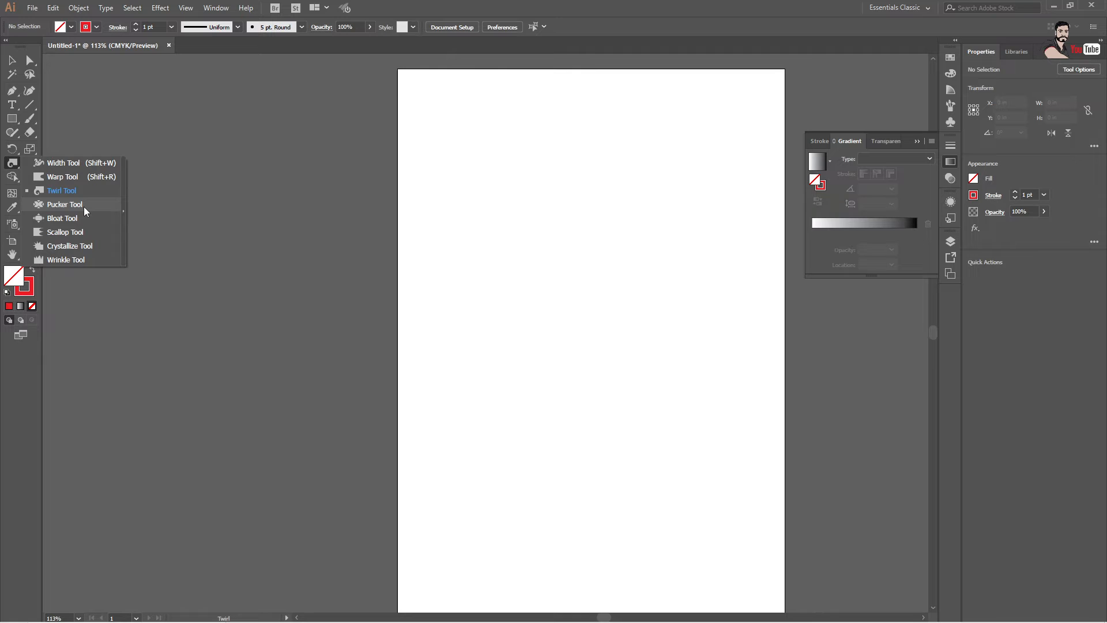
{"action": "left_click", "coordinate": [84, 207]}
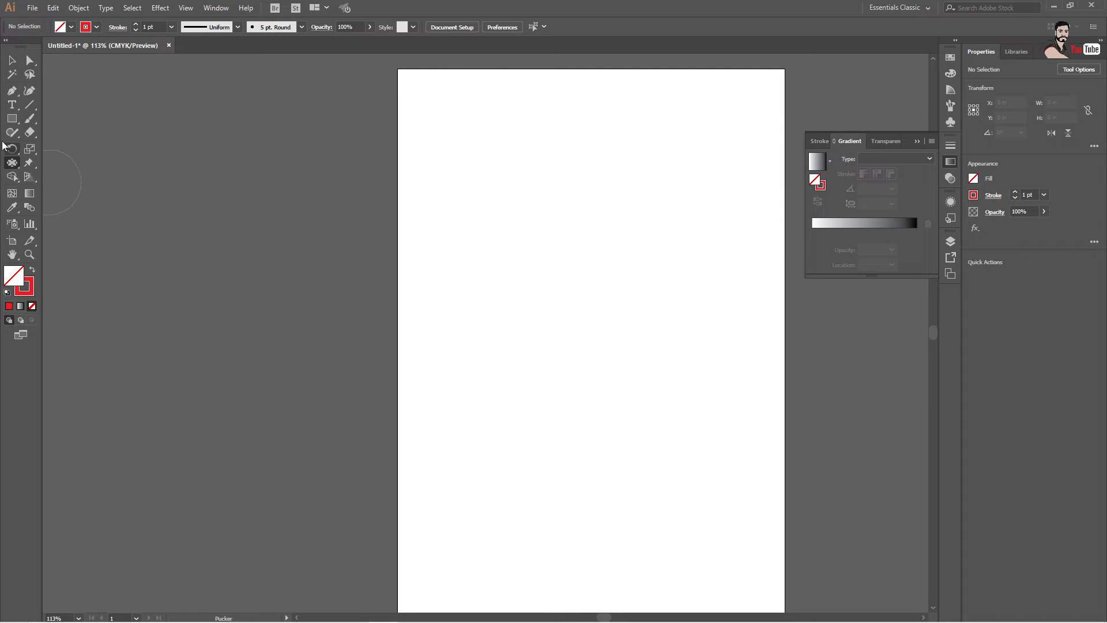
{"action": "left_click", "coordinate": [29, 107]}
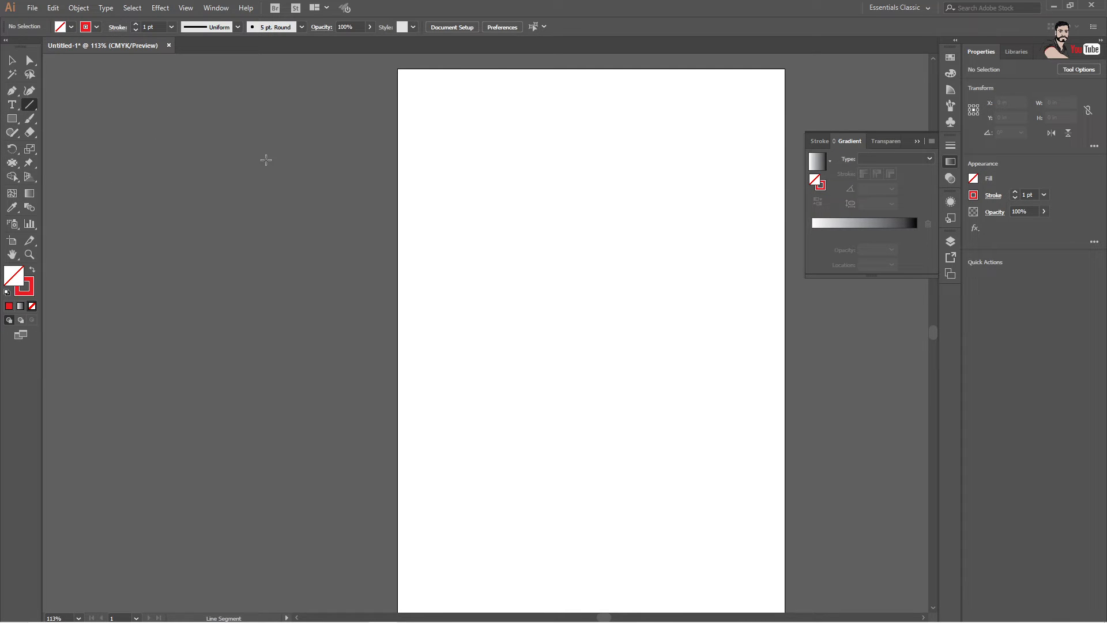
Reset the Twirl tool's options to their defaults and resize its brush freehand into a wide ellipse
{"action": "left_click_drag", "start_coordinate": [15, 168], "coordinate": [60, 193]}
{"action": "double_click", "coordinate": [12, 163]}
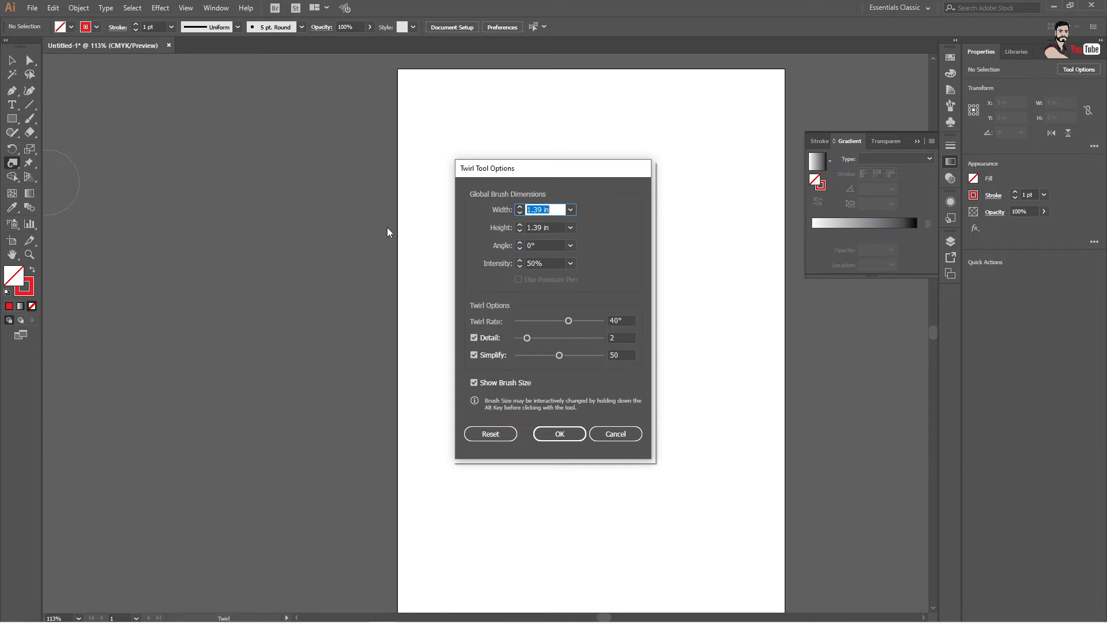
{"action": "left_click", "coordinate": [490, 434]}
{"action": "left_click", "coordinate": [562, 431]}
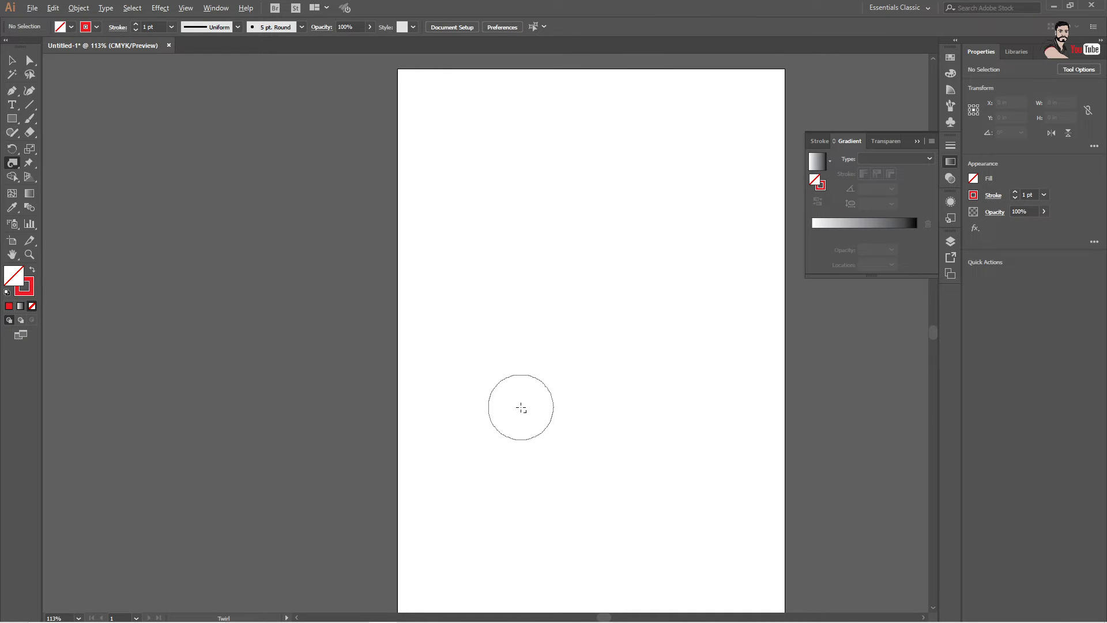
{"action": "mouse_move", "coordinate": [520, 408]}
{"action": "left_mouse_down"}
{"action": "mouse_move", "coordinate": [604, 453]}
{"action": "mouse_move", "coordinate": [470, 370]}
{"action": "mouse_move", "coordinate": [599, 440]}
{"action": "mouse_move", "coordinate": [529, 388]}
{"action": "mouse_move", "coordinate": [487, 371]}
{"action": "mouse_move", "coordinate": [564, 425]}
{"action": "mouse_move", "coordinate": [483, 374]}
{"action": "mouse_move", "coordinate": [548, 425]}
{"action": "mouse_move", "coordinate": [482, 390]}
{"action": "mouse_move", "coordinate": [547, 430]}
{"action": "mouse_move", "coordinate": [507, 389]}
{"action": "mouse_move", "coordinate": [558, 438]}
{"action": "mouse_move", "coordinate": [521, 415]}
{"action": "mouse_move", "coordinate": [584, 436]}
{"action": "mouse_move", "coordinate": [478, 388]}
{"action": "mouse_move", "coordinate": [613, 450]}
{"action": "mouse_move", "coordinate": [519, 364]}
{"action": "mouse_move", "coordinate": [561, 390]}
{"action": "mouse_move", "coordinate": [558, 417]}
{"action": "mouse_move", "coordinate": [536, 430]}
{"action": "mouse_move", "coordinate": [460, 410]}
{"action": "mouse_move", "coordinate": [502, 381]}
{"action": "mouse_move", "coordinate": [556, 388]}
{"action": "mouse_move", "coordinate": [490, 391]}
{"action": "mouse_move", "coordinate": [566, 397]}
{"action": "left_mouse_up"}
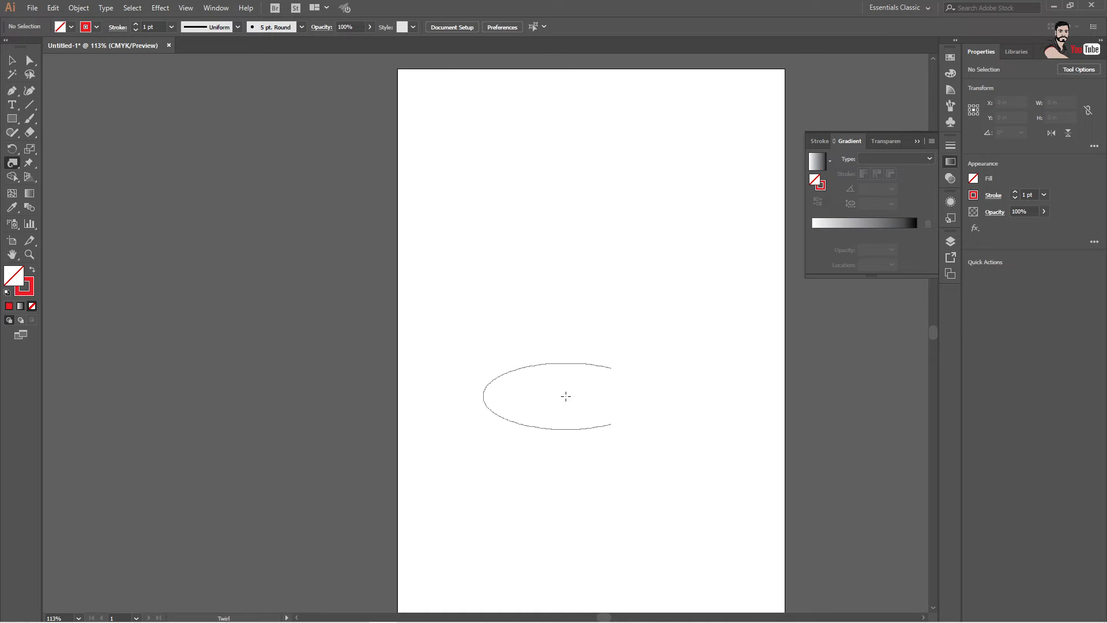
Reset the Twirl tool's options to restore the 1.39 by 1.39 in brush
{"action": "double_click", "coordinate": [11, 165]}
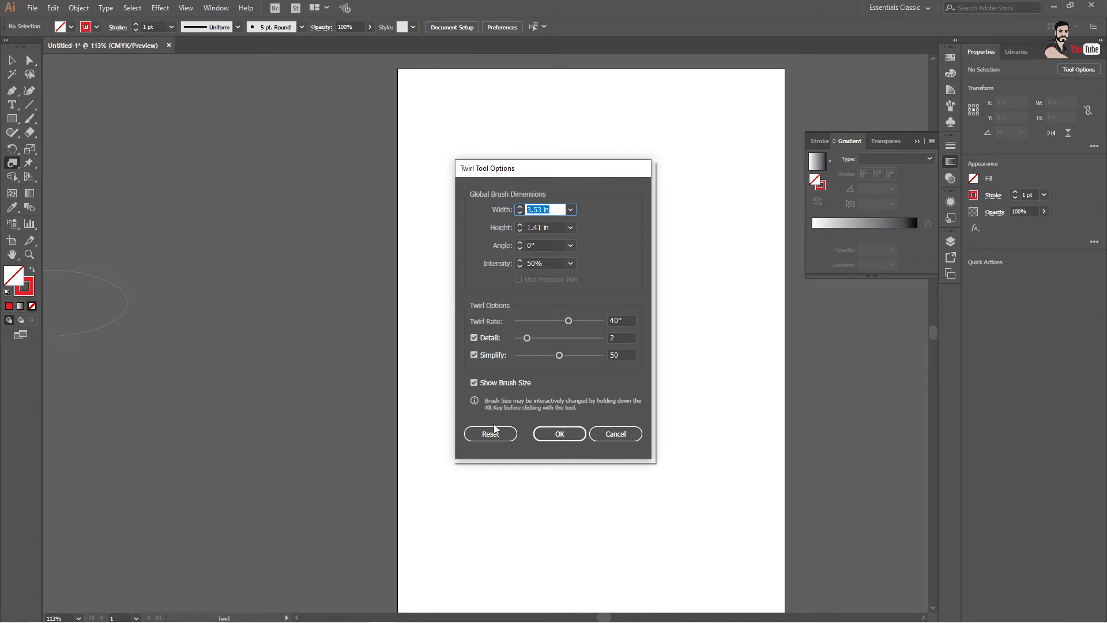
{"action": "left_click", "coordinate": [491, 435]}
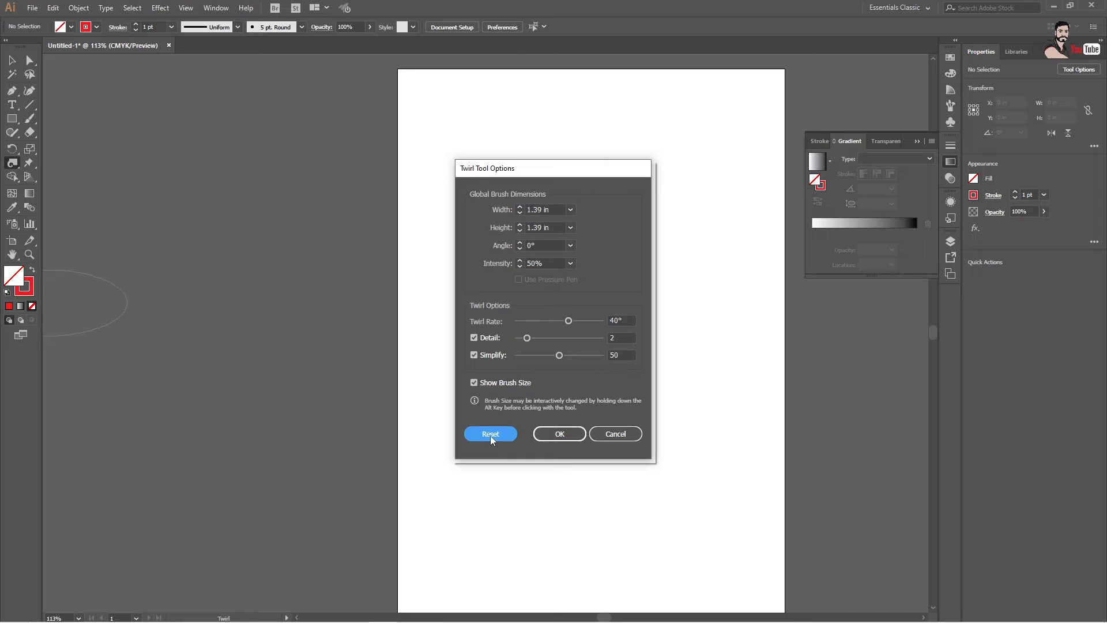
{"action": "left_click", "coordinate": [558, 434]}
Activate the Pucker tool and draw a horizontal red line about 5.4 in long across the artboard
{"action": "left_click", "coordinate": [11, 166]}
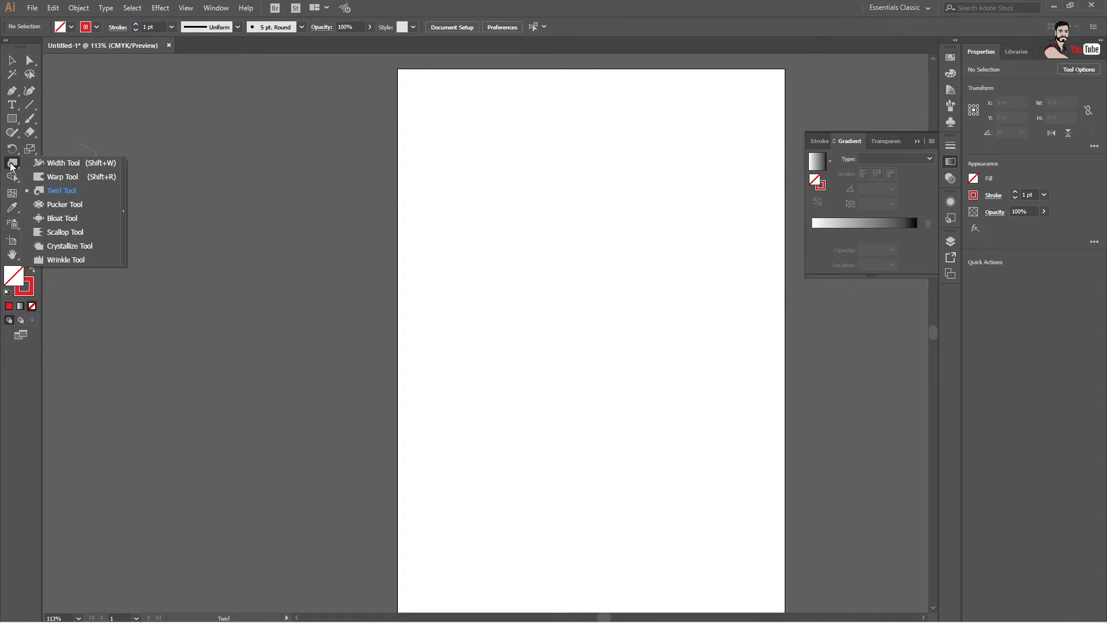
{"action": "left_click", "coordinate": [64, 204]}
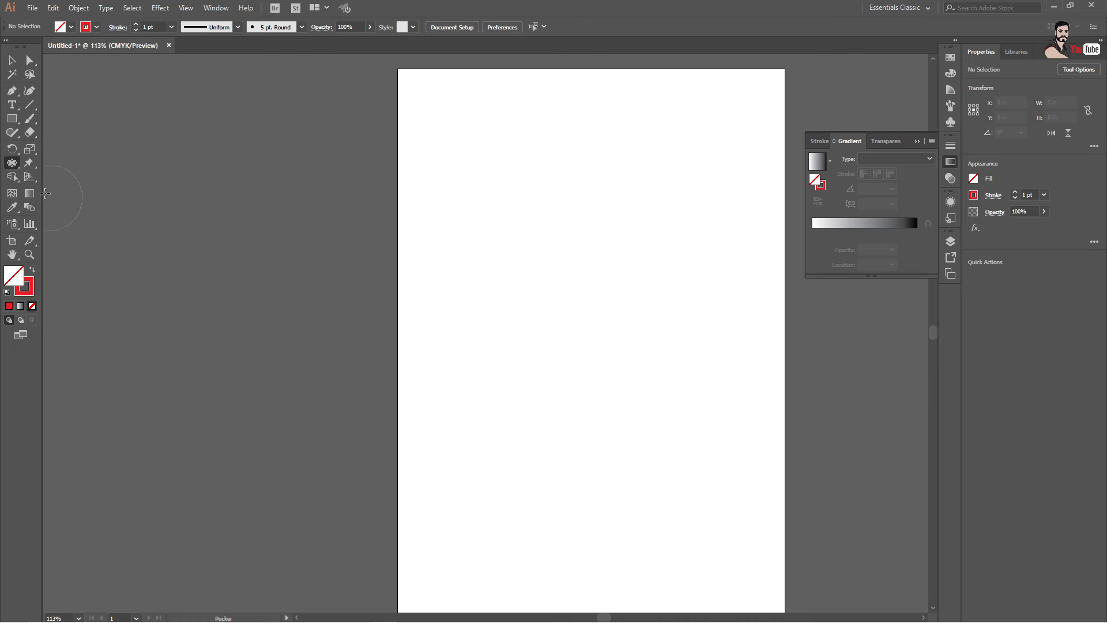
{"action": "left_click", "coordinate": [28, 108]}
{"action": "left_click_drag", "start_coordinate": [437, 288], "coordinate": [691, 306]}
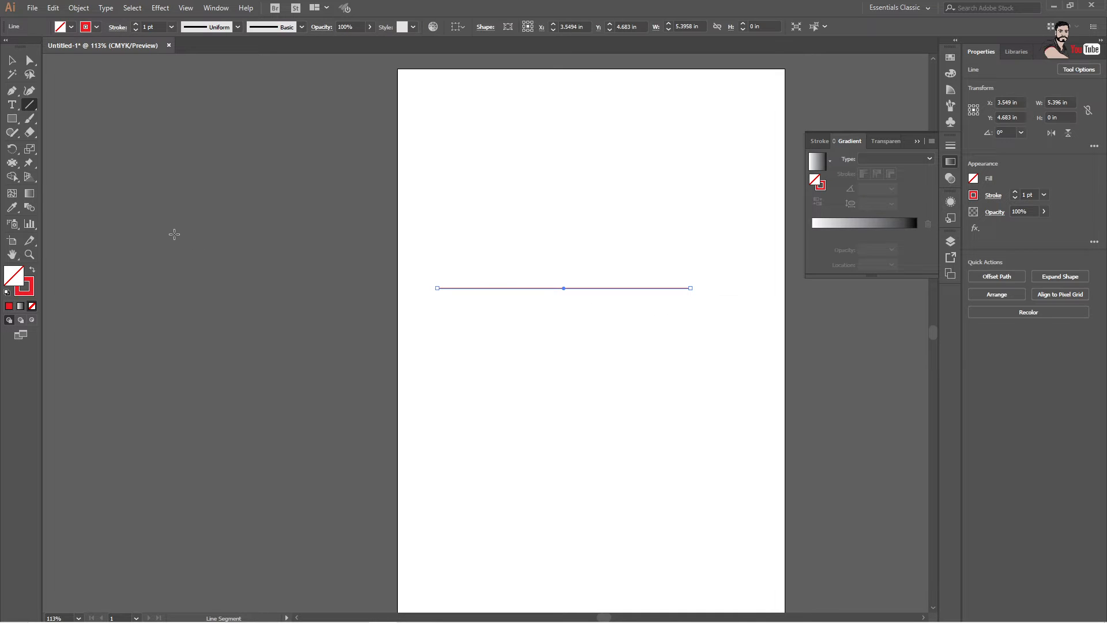
{"action": "key", "text": "ctrl+plus"}
{"action": "key", "text": "ctrl+plus"}
{"action": "key", "text": "ctrl+plus"}
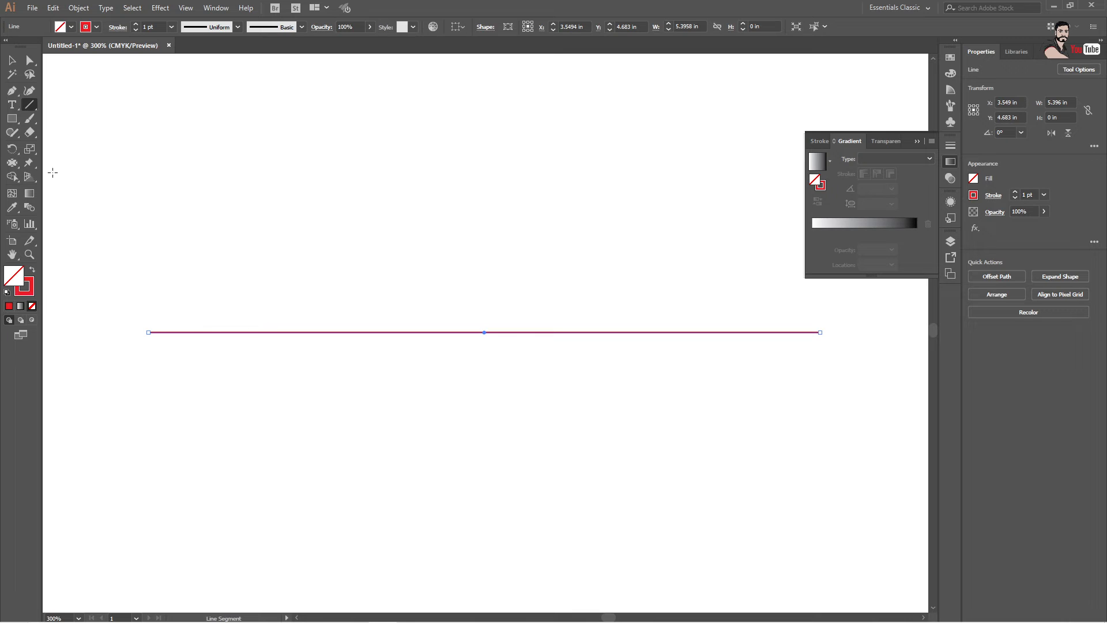
Pucker the line at several points to pull peaks and bumps up along its length
{"action": "left_click", "coordinate": [12, 162]}
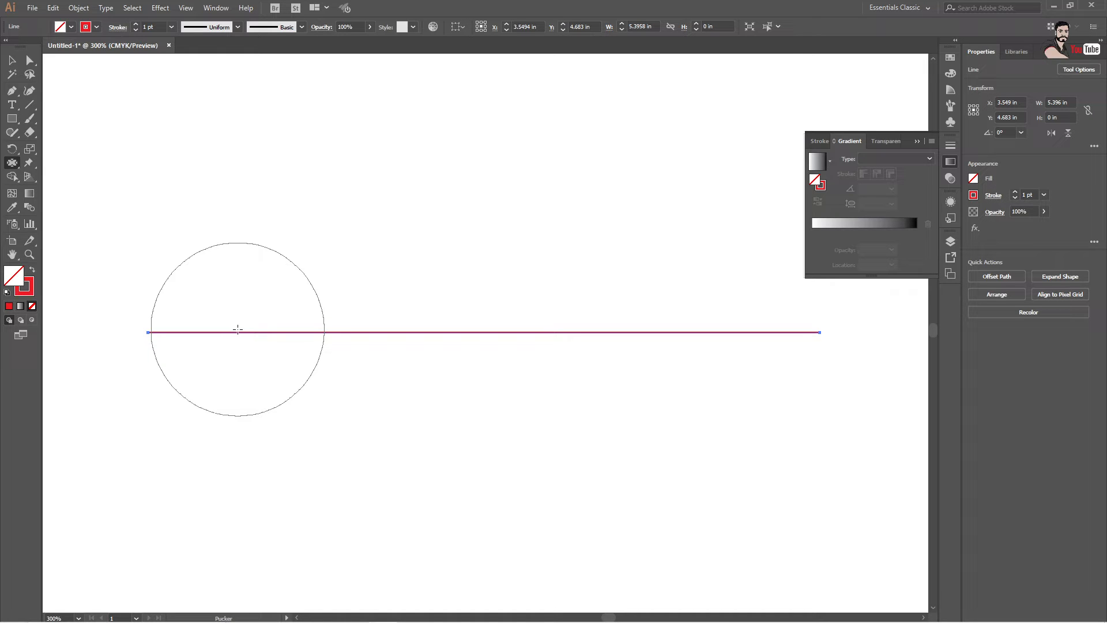
{"action": "mouse_move", "coordinate": [238, 329]}
{"action": "left_mouse_down"}
{"action": "mouse_move", "coordinate": [241, 319]}
{"action": "mouse_move", "coordinate": [225, 358]}
{"action": "mouse_move", "coordinate": [246, 382]}
{"action": "left_mouse_up"}
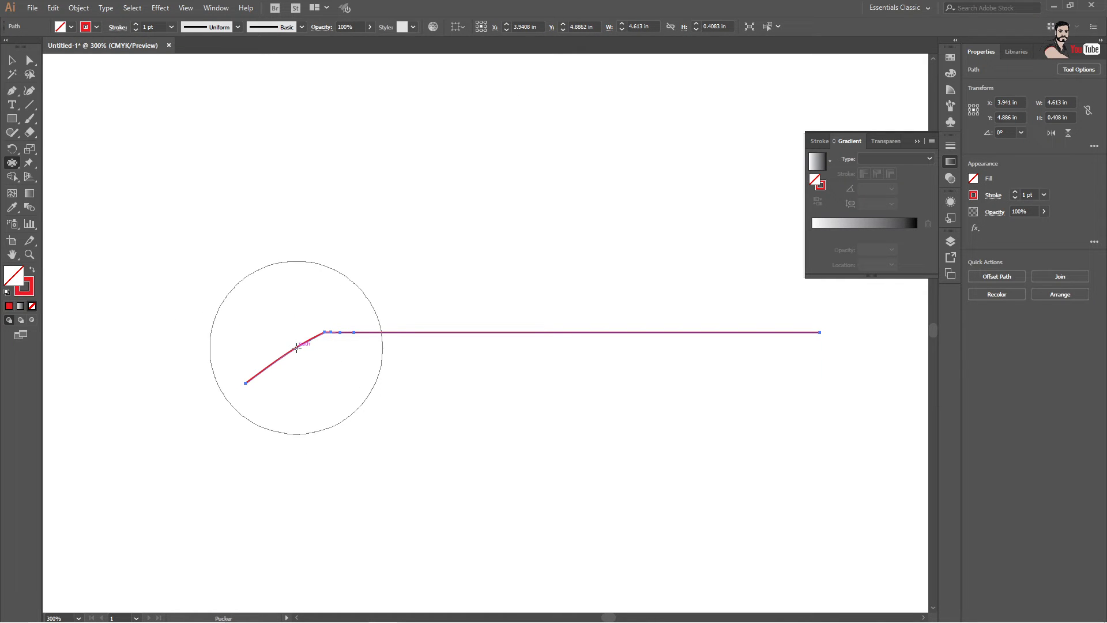
{"action": "mouse_move", "coordinate": [297, 348]}
{"action": "left_mouse_down"}
{"action": "mouse_move", "coordinate": [320, 345]}
{"action": "mouse_move", "coordinate": [317, 246]}
{"action": "left_mouse_up"}
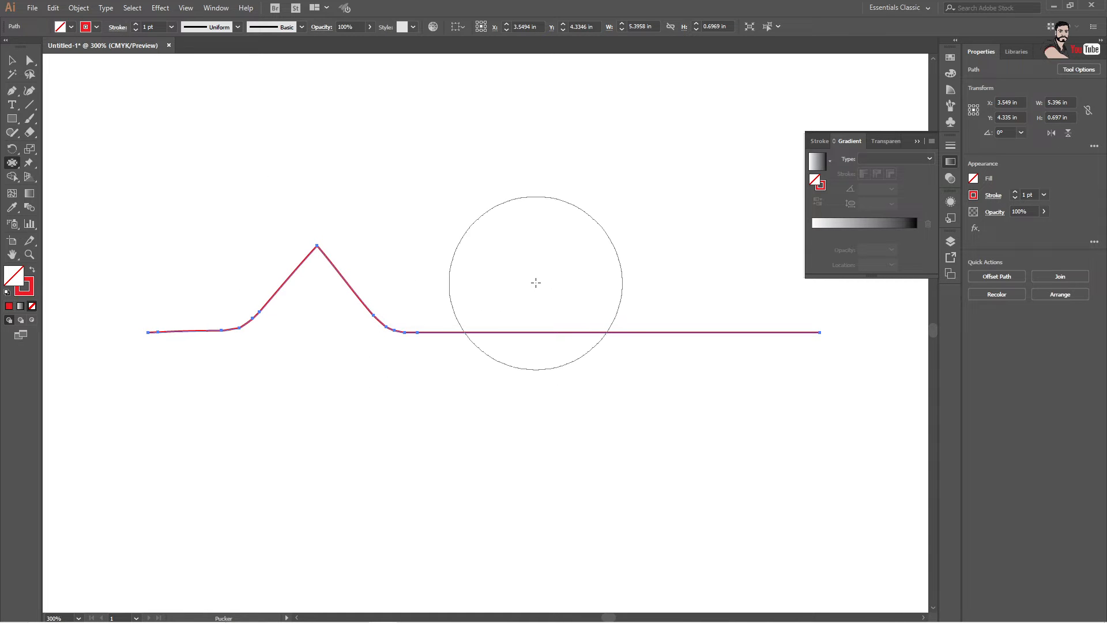
{"action": "left_click_drag", "start_coordinate": [536, 283], "coordinate": [536, 283]}
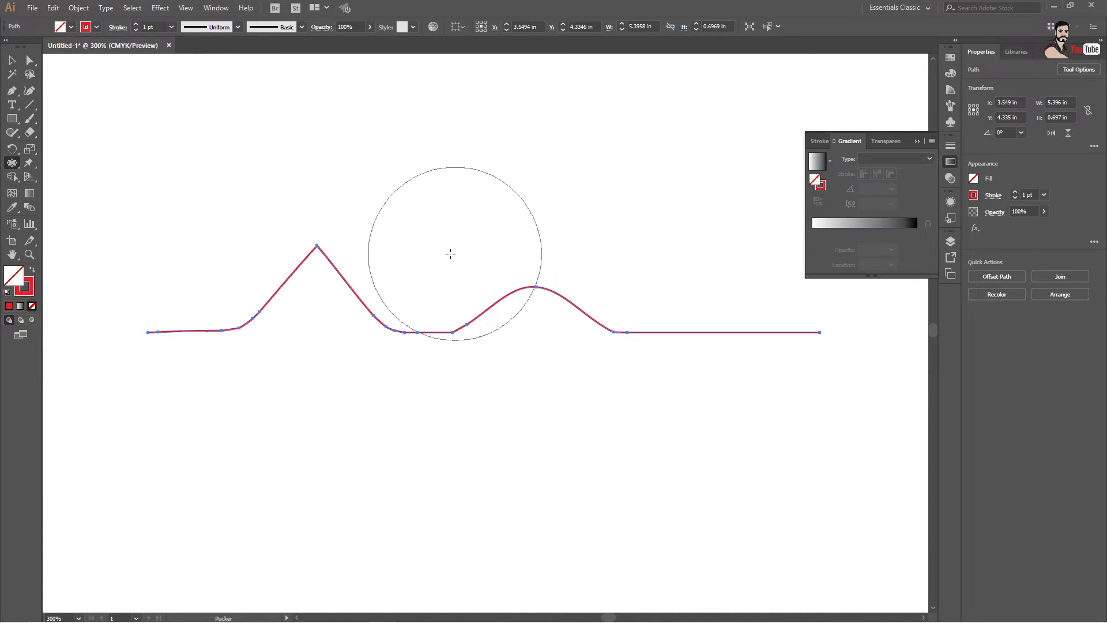
{"action": "left_click_drag", "start_coordinate": [421, 262], "coordinate": [423, 264]}
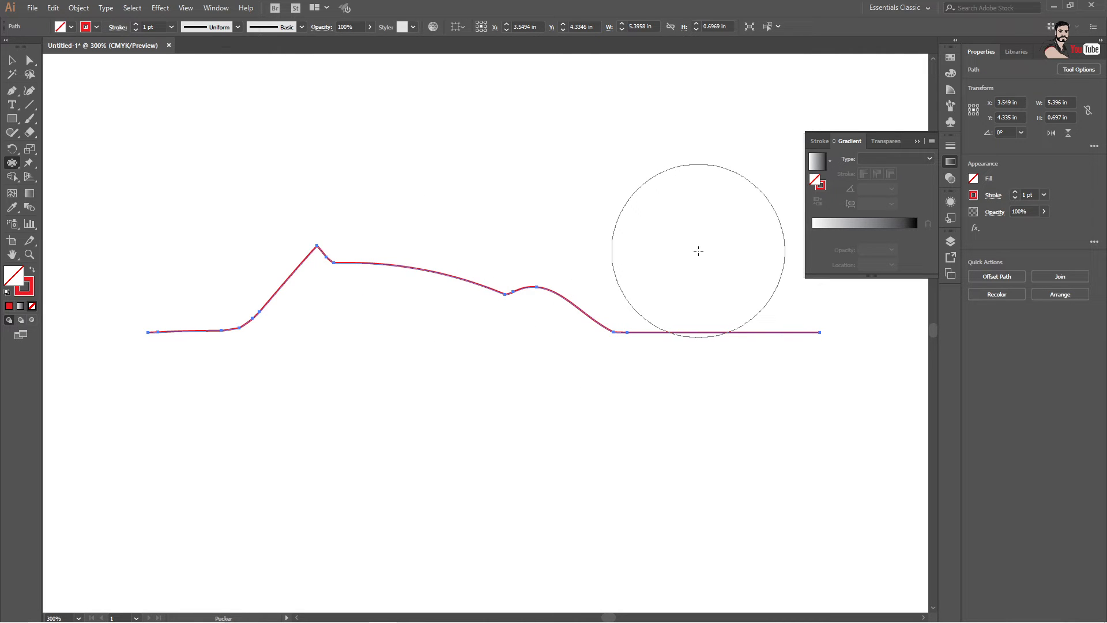
{"action": "left_click_drag", "start_coordinate": [698, 251], "coordinate": [698, 251]}
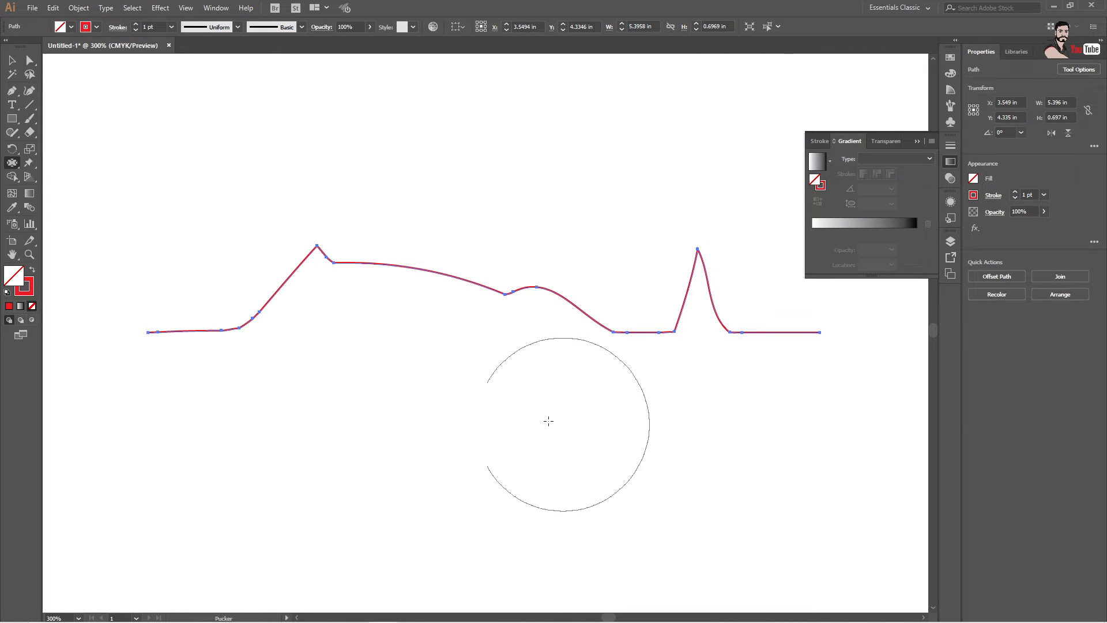
Undo the pucker strokes back to the first rounded bump and pucker a shallow bump in the line's right half
{"action": "key", "text": "ctrl+z"}
{"action": "key", "text": "ctrl+z"}
{"action": "key", "text": "ctrl+z"}
{"action": "key", "text": "ctrl+z"}
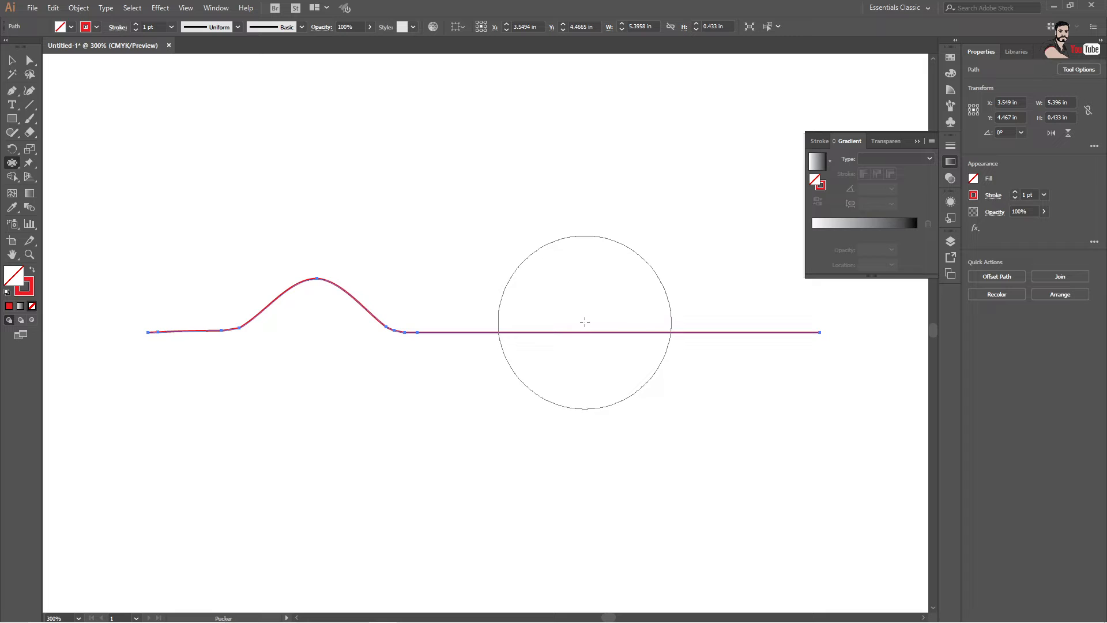
{"action": "left_click_drag", "start_coordinate": [586, 321], "coordinate": [586, 321]}
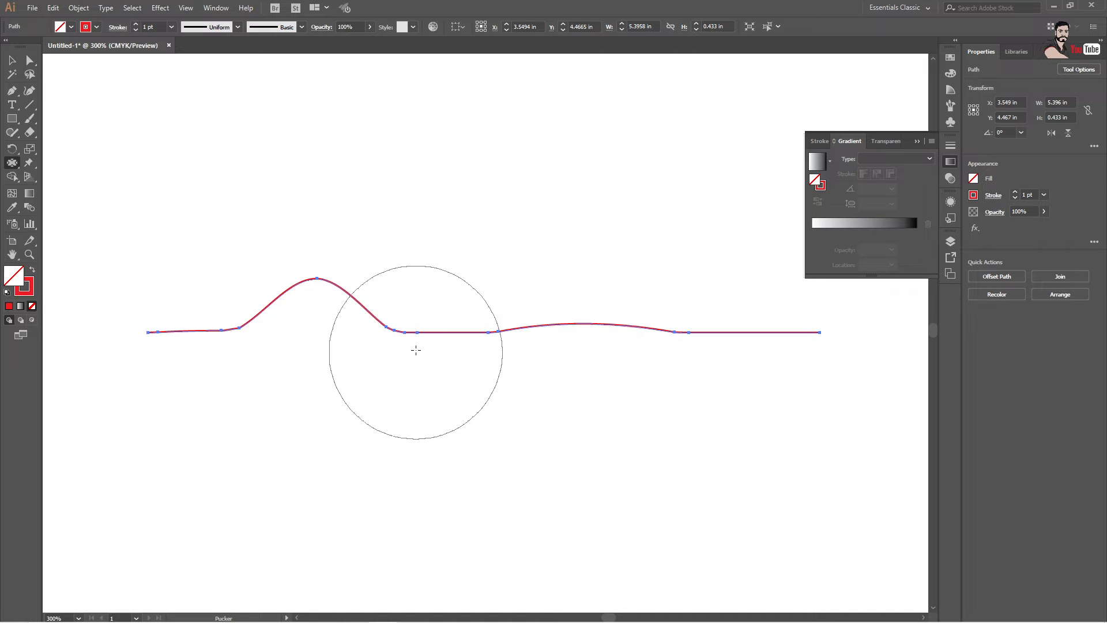
Reset the Pucker tool's options and pull alternating downward and upward spikes along the middle and right part of the line
{"action": "double_click", "coordinate": [12, 163]}
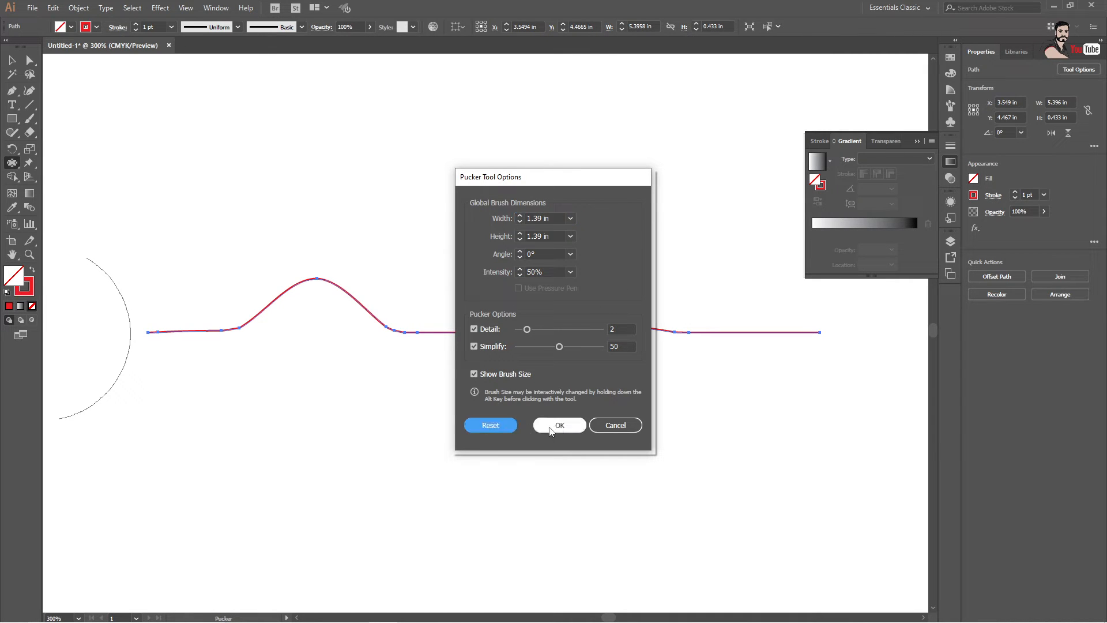
{"action": "left_click", "coordinate": [559, 425]}
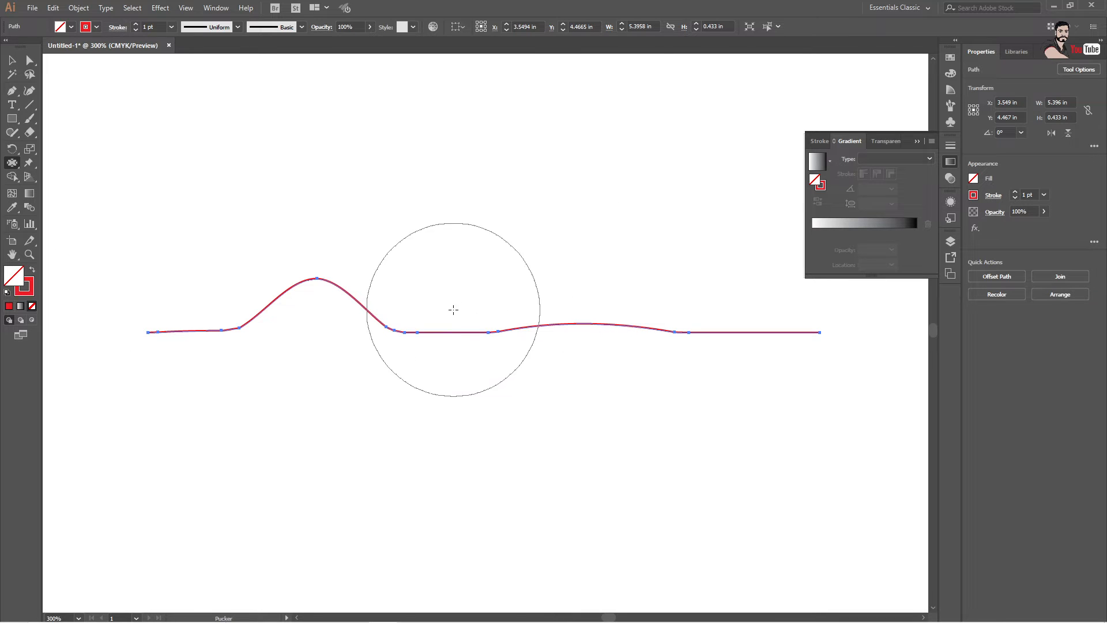
{"action": "left_click_drag", "start_coordinate": [441, 313], "coordinate": [426, 455]}
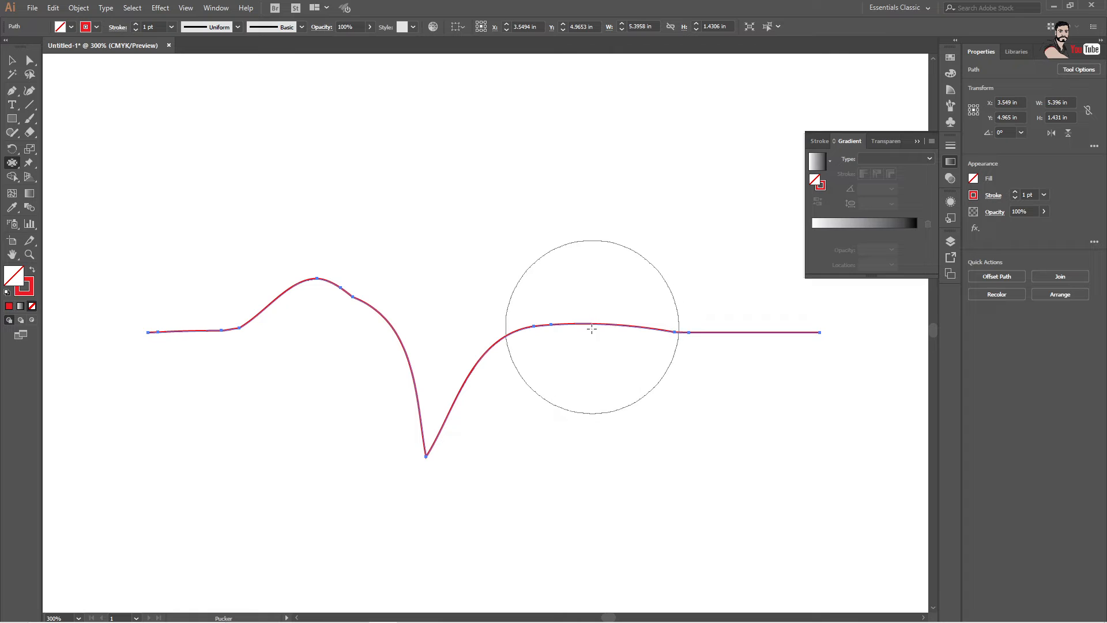
{"action": "left_click_drag", "start_coordinate": [591, 323], "coordinate": [596, 196]}
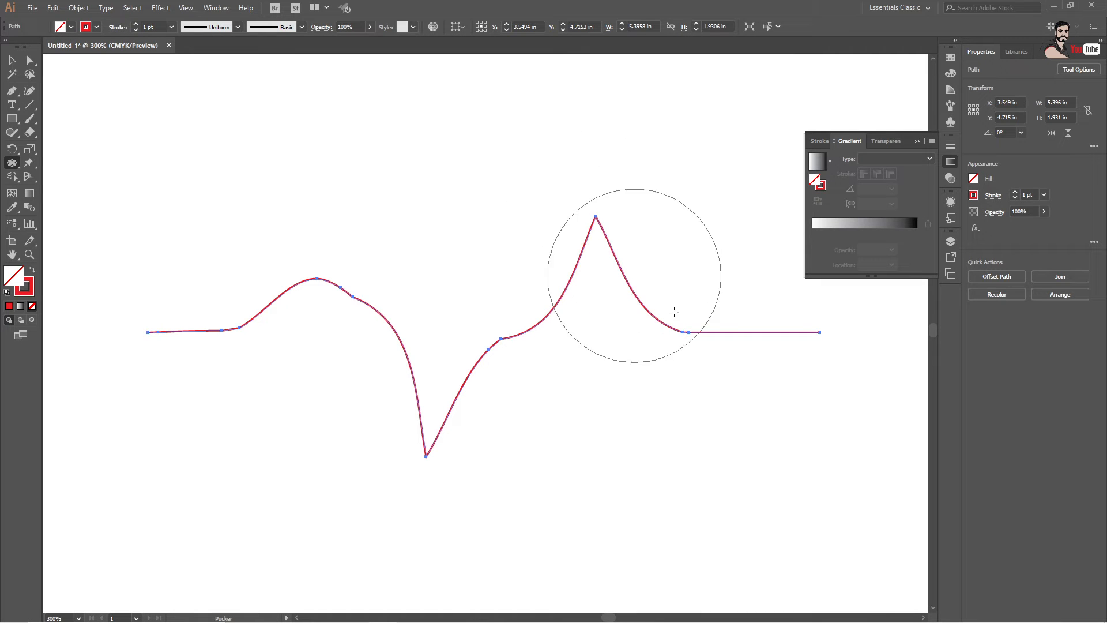
{"action": "mouse_move", "coordinate": [736, 333]}
{"action": "left_mouse_down"}
{"action": "mouse_move", "coordinate": [739, 350]}
{"action": "mouse_move", "coordinate": [697, 252]}
{"action": "mouse_move", "coordinate": [645, 453]}
{"action": "left_mouse_up"}
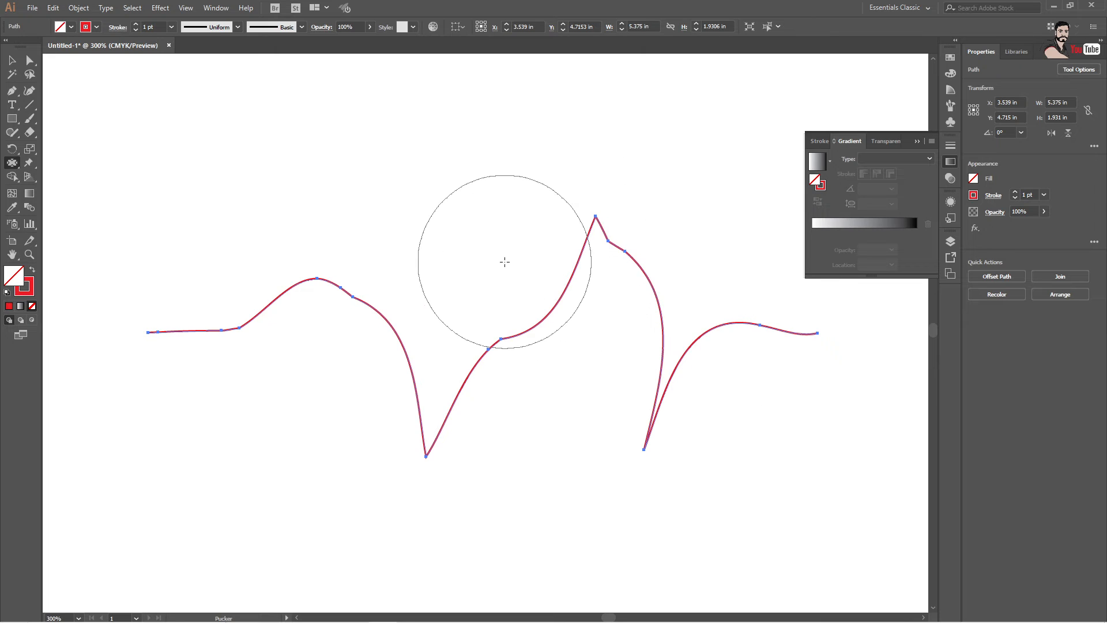
Undo all pucker strokes on the line until it is straight again
{"action": "key", "text": "ctrl+z"}
{"action": "key", "text": "ctrl+z"}
{"action": "key", "text": "ctrl+z"}
{"action": "key", "text": "ctrl+z"}
{"action": "key", "text": "ctrl+z"}
{"action": "key", "text": "ctrl+z"}
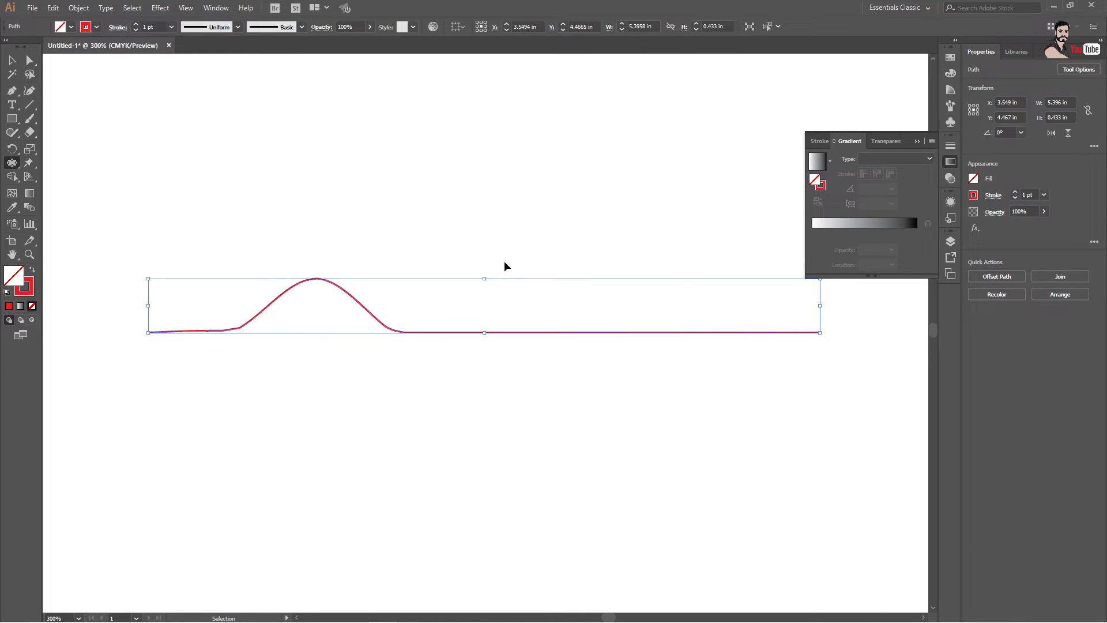
{"action": "key", "text": "ctrl+z"}
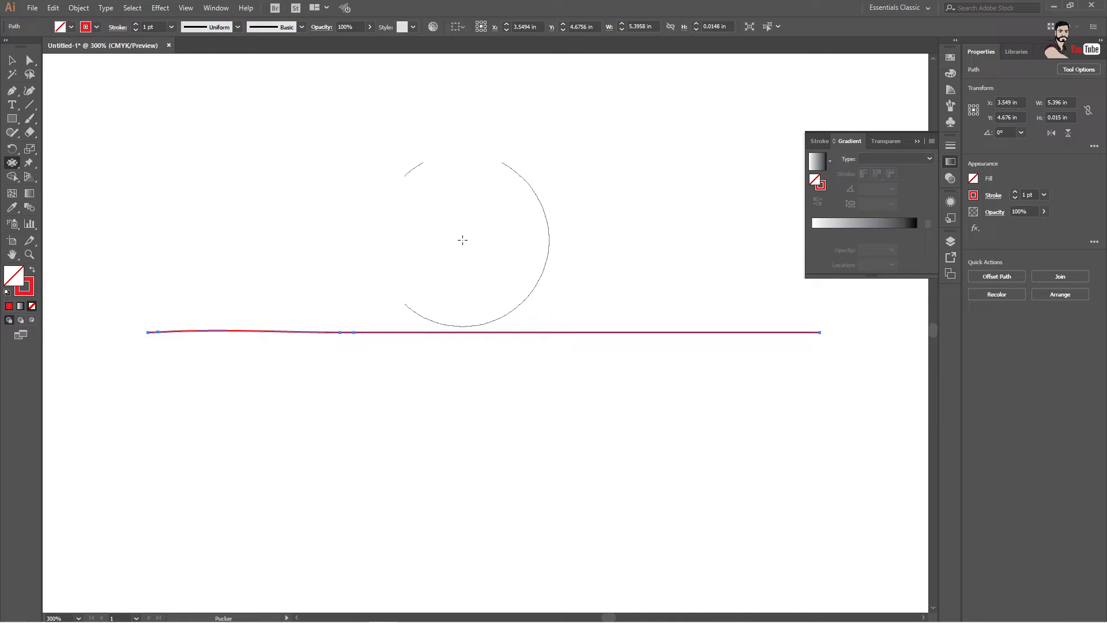
{"action": "key", "text": "ctrl+z"}
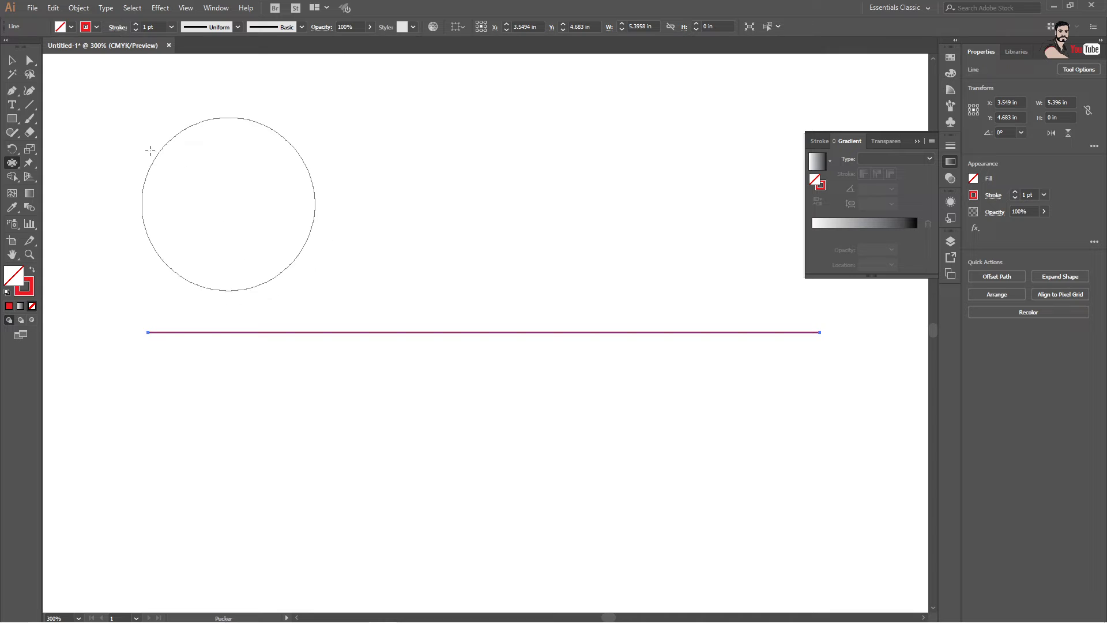
Switch to the Bloat tool and delete the straight red line
{"action": "left_click", "coordinate": [11, 166]}
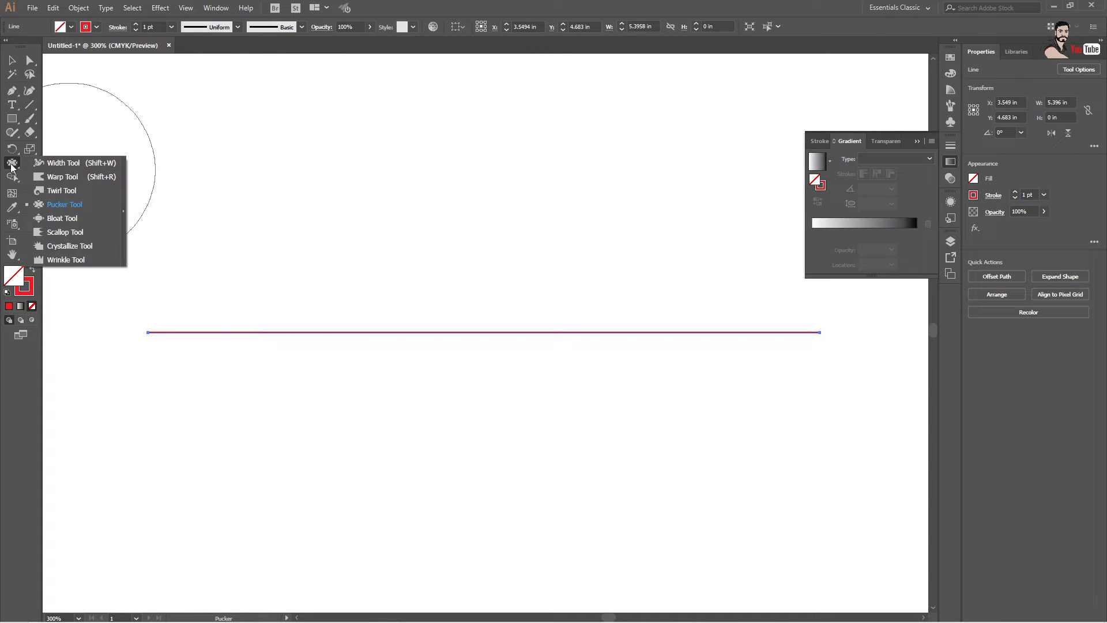
{"action": "left_click", "coordinate": [70, 218]}
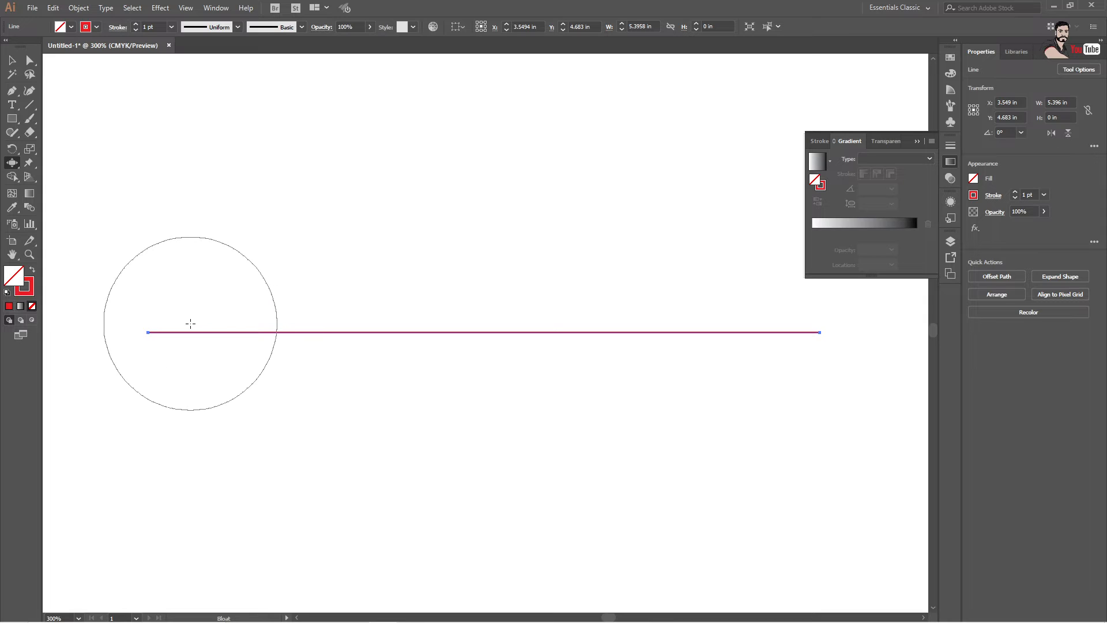
{"action": "key", "text": "Delete"}
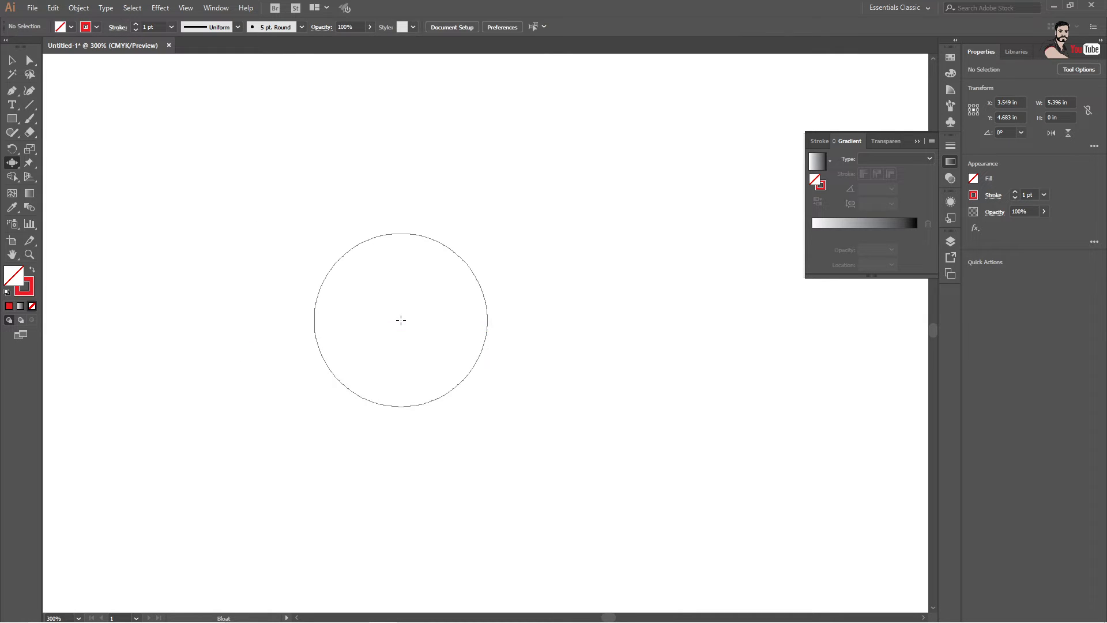
{"action": "left_click", "coordinate": [14, 119]}
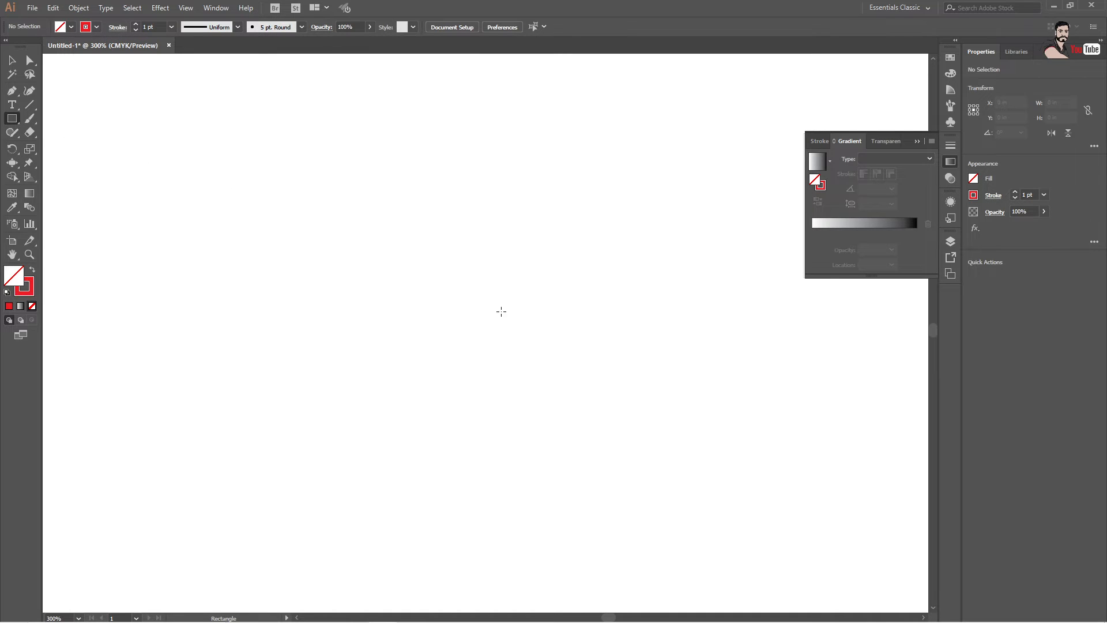
{"action": "left_click_drag", "start_coordinate": [469, 308], "coordinate": [659, 404]}
{"action": "key", "text": "ctrl+z"}
Draw a three-sided polygon about 1.65 in wide near the middle of the view
{"action": "left_click_drag", "start_coordinate": [13, 123], "coordinate": [55, 157]}
{"action": "left_click_drag", "start_coordinate": [503, 325], "coordinate": [607, 382]}
{"action": "key", "text": "Up"}
{"action": "key", "text": "Up"}
{"action": "key", "text": "Down"}
{"action": "key", "text": "Down"}
{"action": "key", "text": "Down"}
{"action": "key", "text": "Down"}
{"action": "key", "text": "Down"}
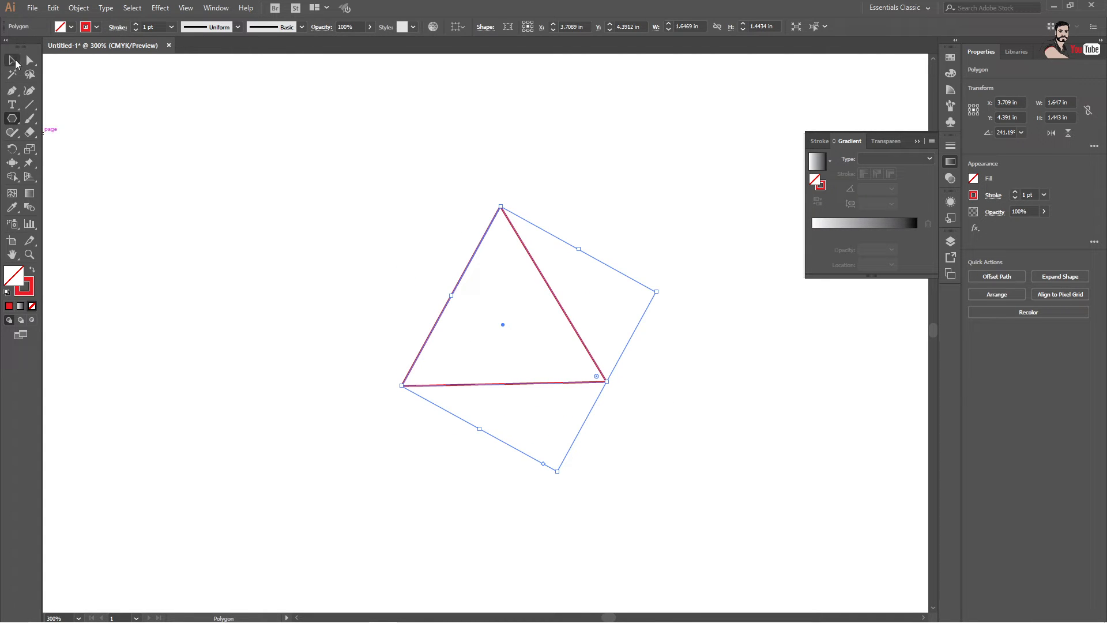
Give the triangle a red fill and no stroke
{"action": "left_click", "coordinate": [96, 27]}
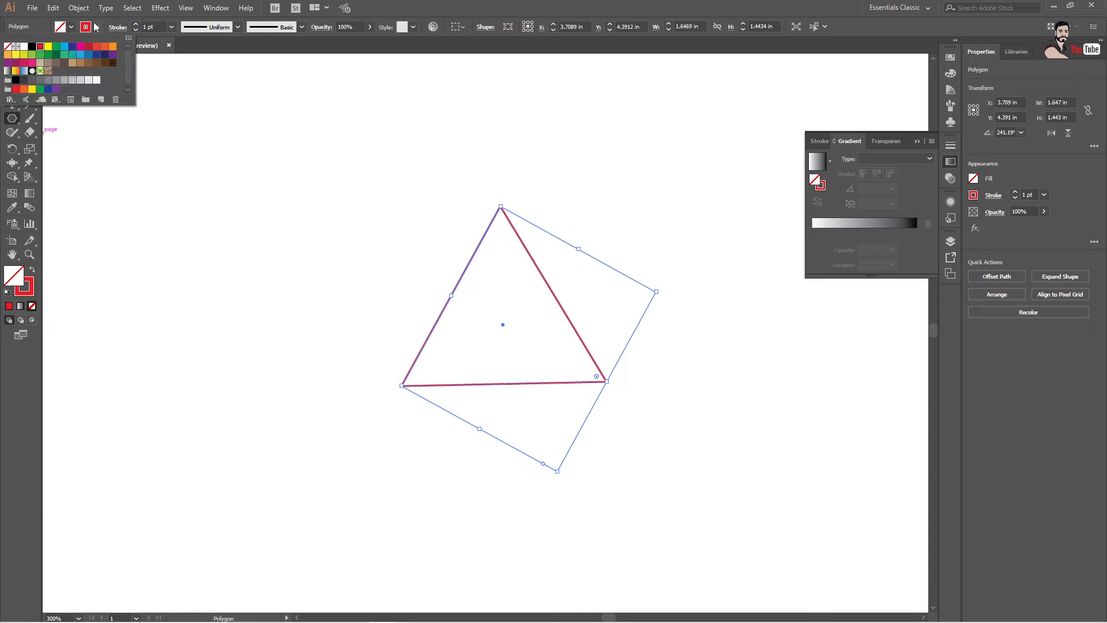
{"action": "left_click", "coordinate": [49, 47]}
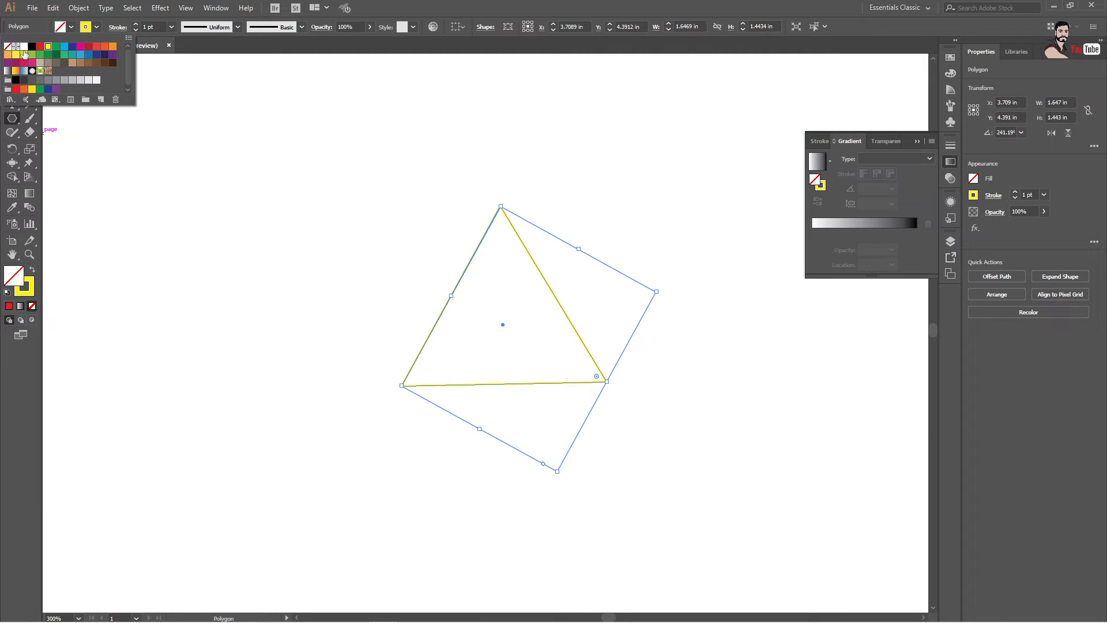
{"action": "left_click", "coordinate": [69, 26]}
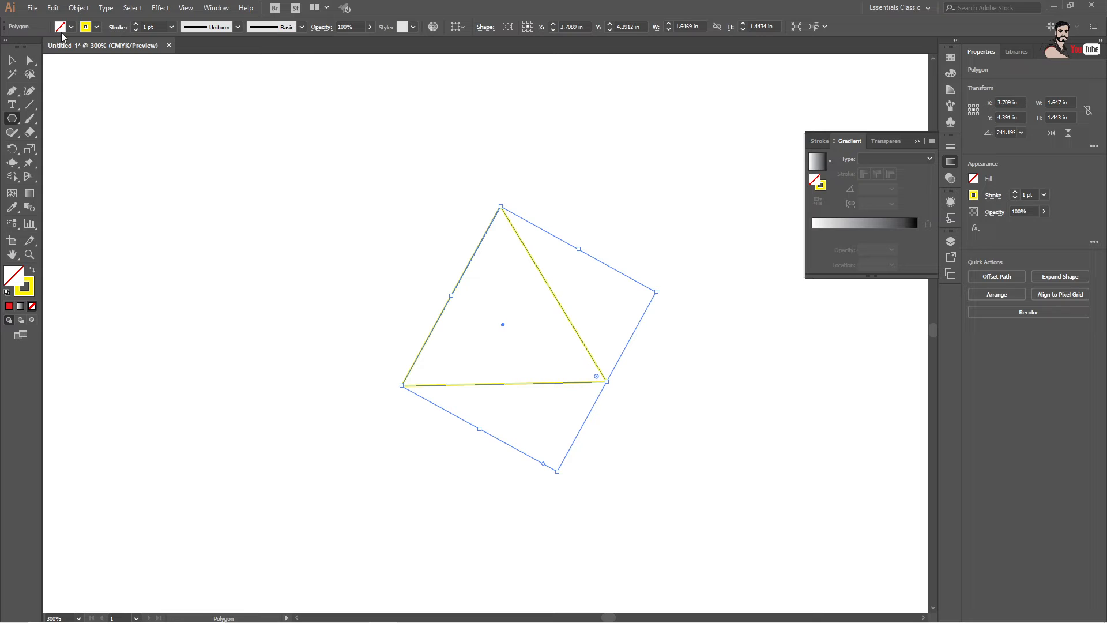
{"action": "left_click", "coordinate": [64, 29]}
{"action": "left_click", "coordinate": [40, 45]}
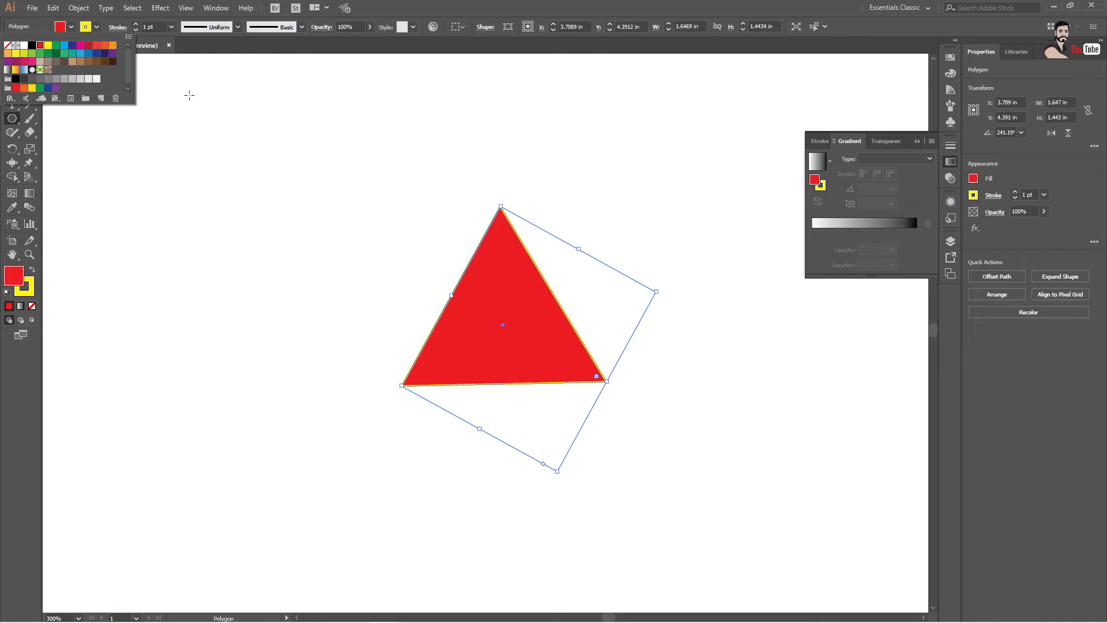
{"action": "left_click", "coordinate": [95, 27]}
{"action": "left_click", "coordinate": [95, 27]}
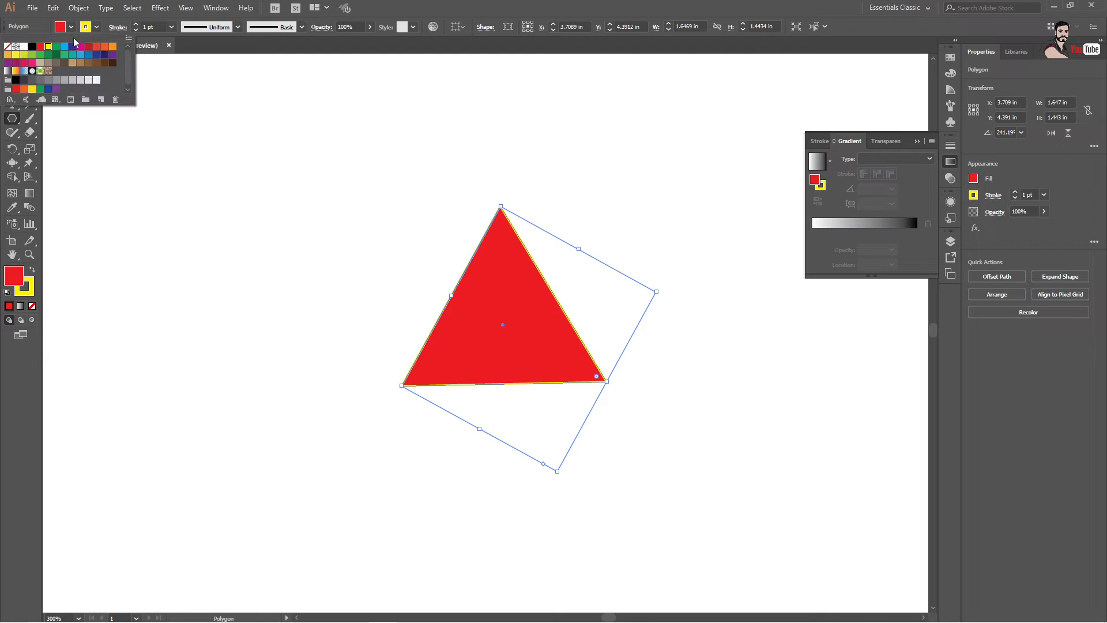
{"action": "left_click", "coordinate": [8, 46]}
Rotate the triangle freehand so it points downward and scale it down to about 0.79 by 0.70 in
{"action": "key", "text": "v"}
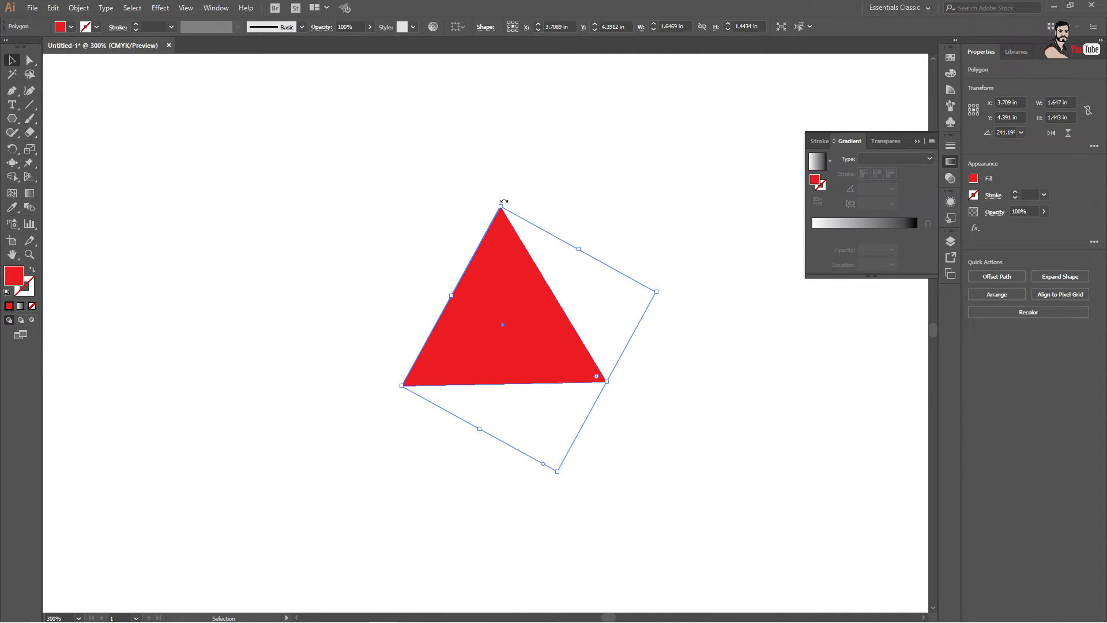
{"action": "left_click_drag", "start_coordinate": [504, 202], "coordinate": [610, 265]}
{"action": "key", "text": "space"}
{"action": "left_click_drag", "start_coordinate": [651, 391], "coordinate": [647, 370]}
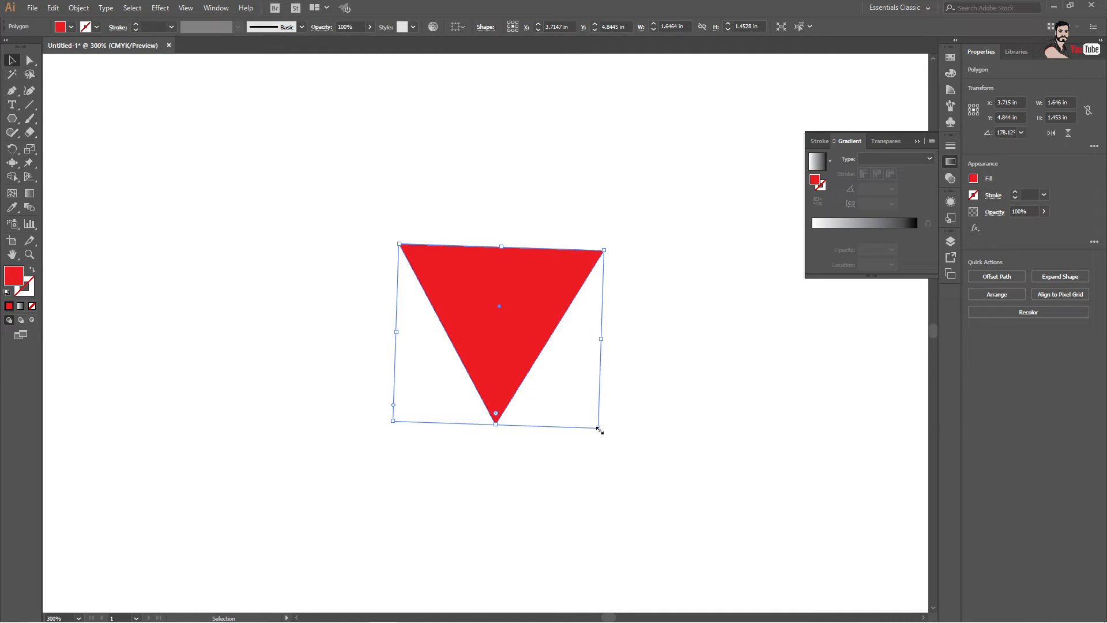
{"action": "left_click_drag", "start_coordinate": [599, 429], "coordinate": [496, 354]}
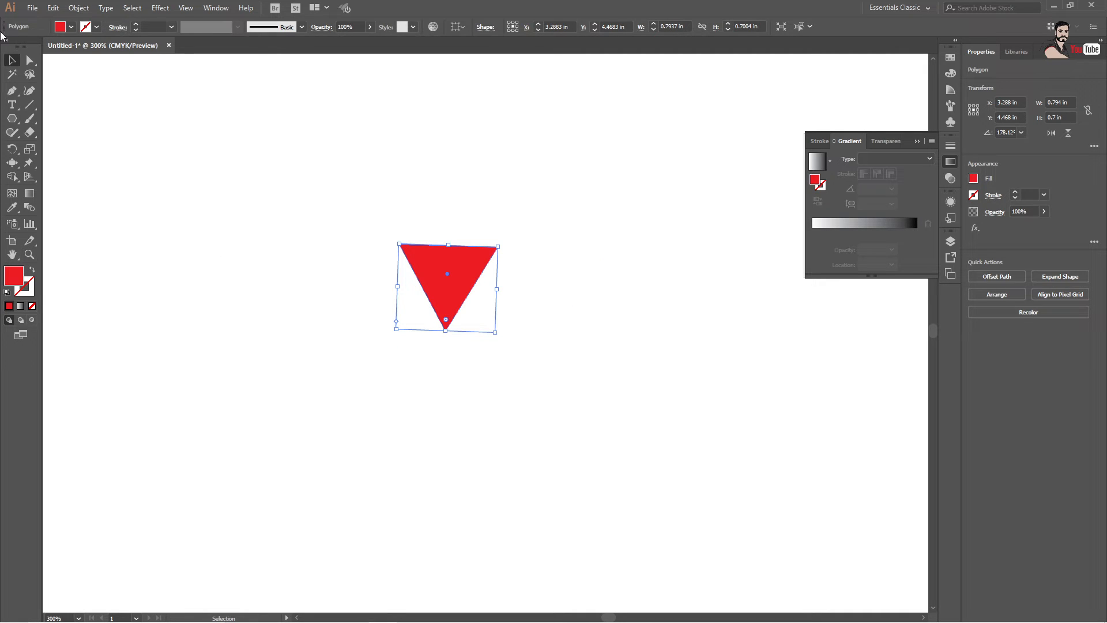
Make a copy of the red triangle rotated 45° around a point a short distance below its lower tip
{"action": "left_click", "coordinate": [12, 150]}
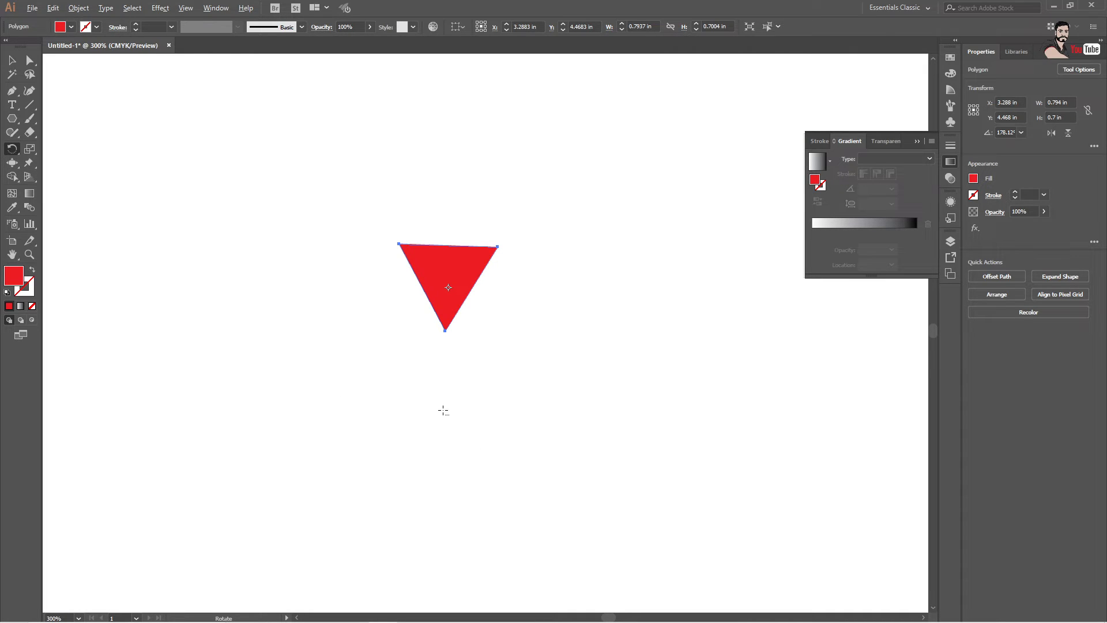
{"action": "left_click", "coordinate": [444, 410], "text": "alt"}
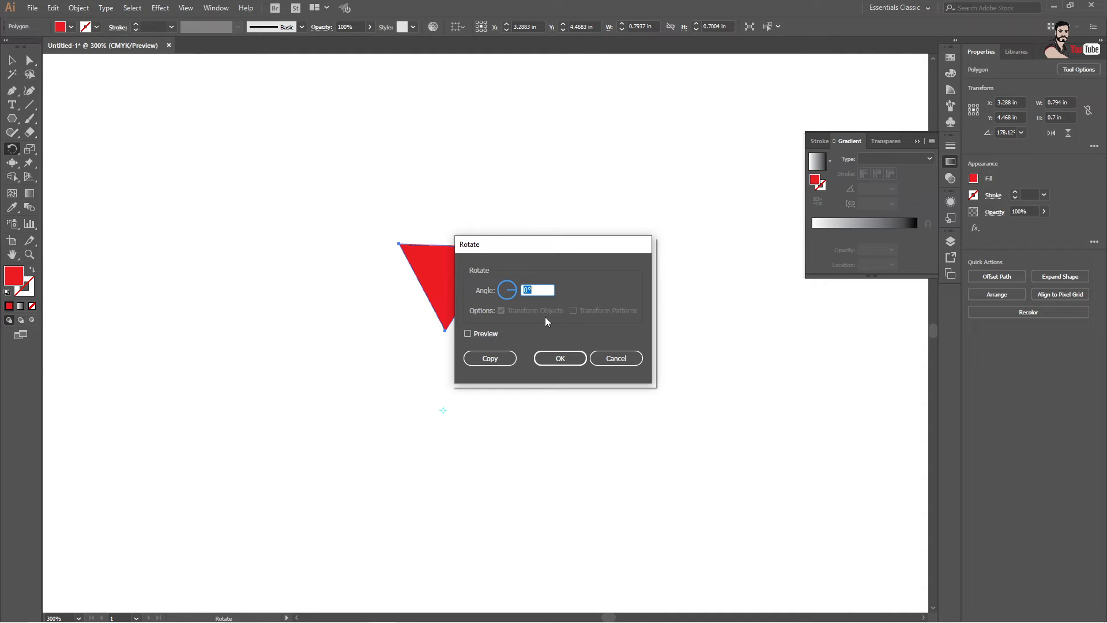
{"action": "type", "text": "45"}
{"action": "left_click", "coordinate": [471, 333]}
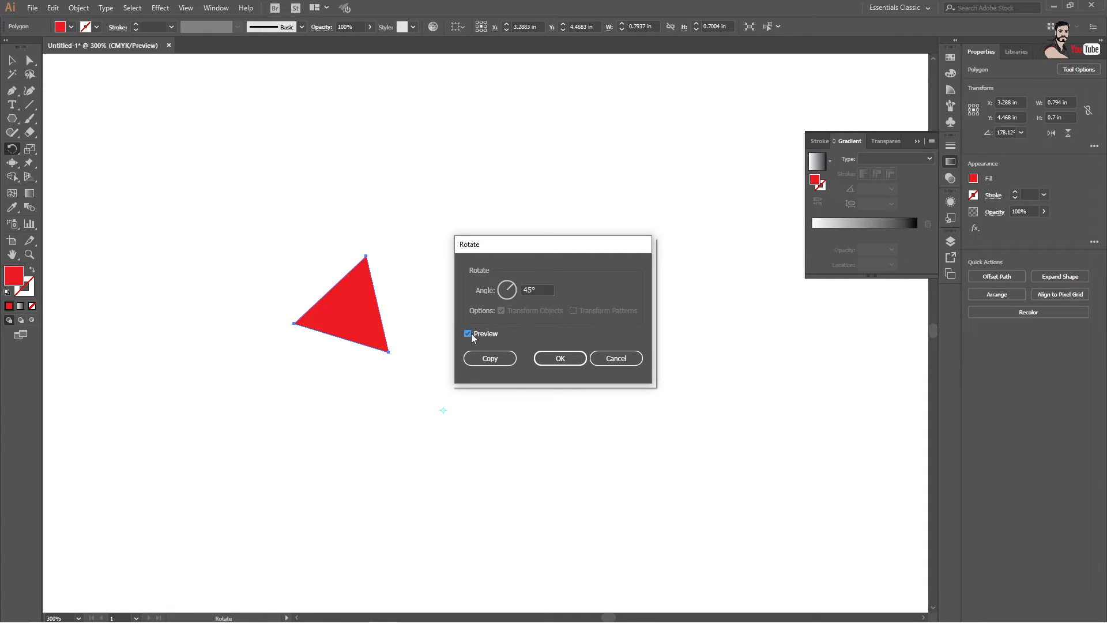
{"action": "left_click", "coordinate": [500, 363]}
{"action": "key", "text": "v"}
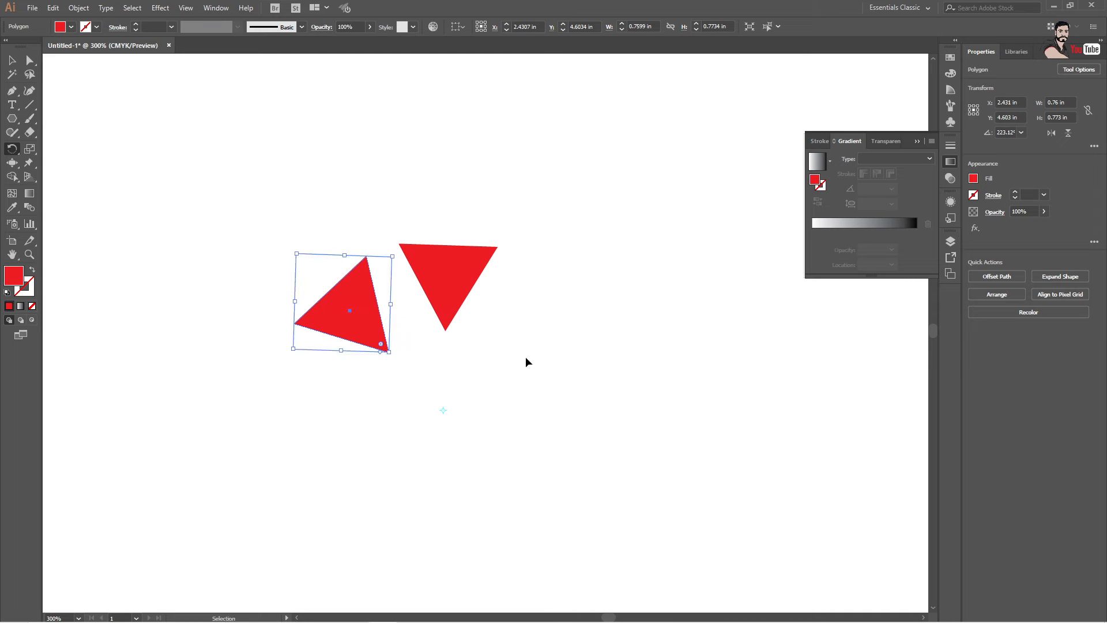
Repeat the rotated copy until eight triangles form a full ring around the rotation point
{"action": "key", "text": "ctrl+d"}
{"action": "key", "text": "ctrl+d"}
{"action": "key", "text": "ctrl+d"}
{"action": "key", "text": "ctrl+d"}
{"action": "key", "text": "ctrl+d"}
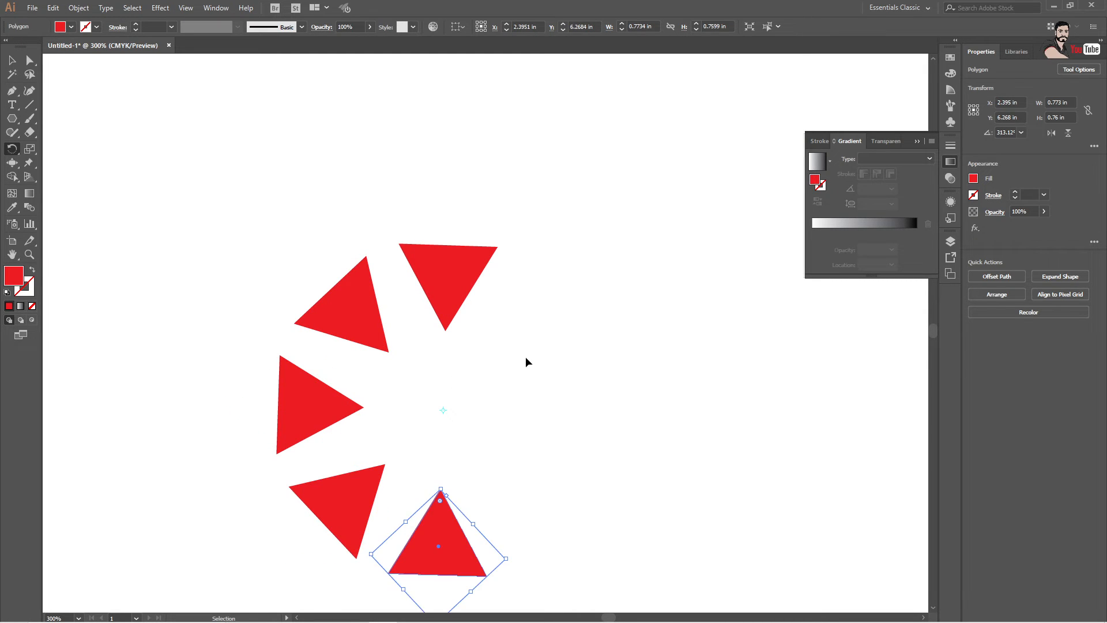
{"action": "key", "text": "ctrl+d"}
{"action": "key", "text": "r"}
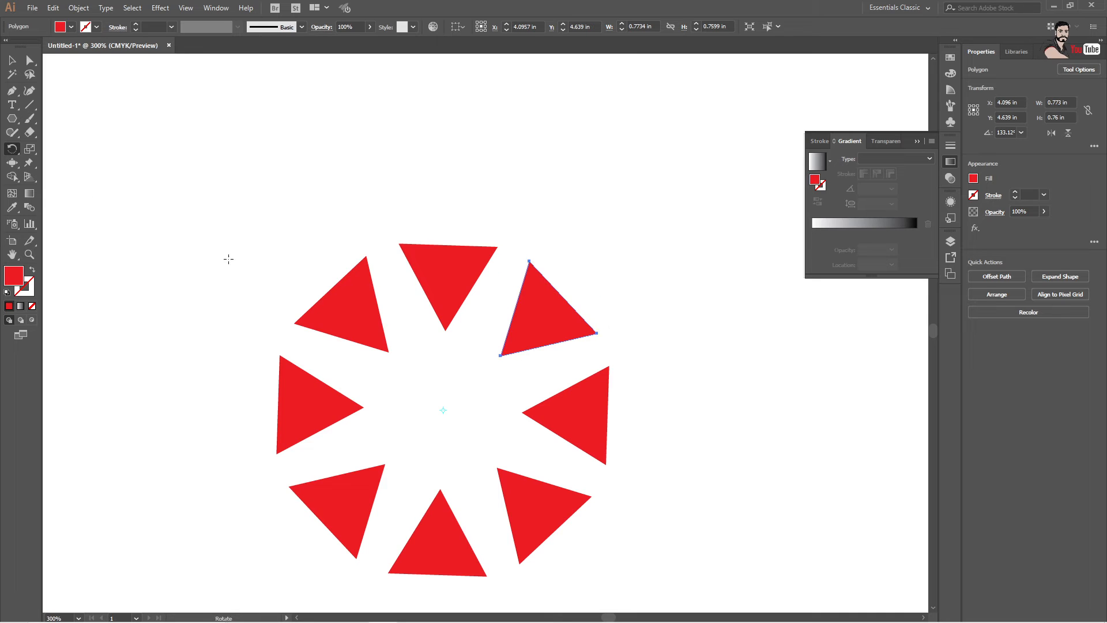
Select all eight triangles and enlarge the Pucker brush to about 2.73 in so its circle encloses the whole ring
{"action": "left_click", "coordinate": [7, 58]}
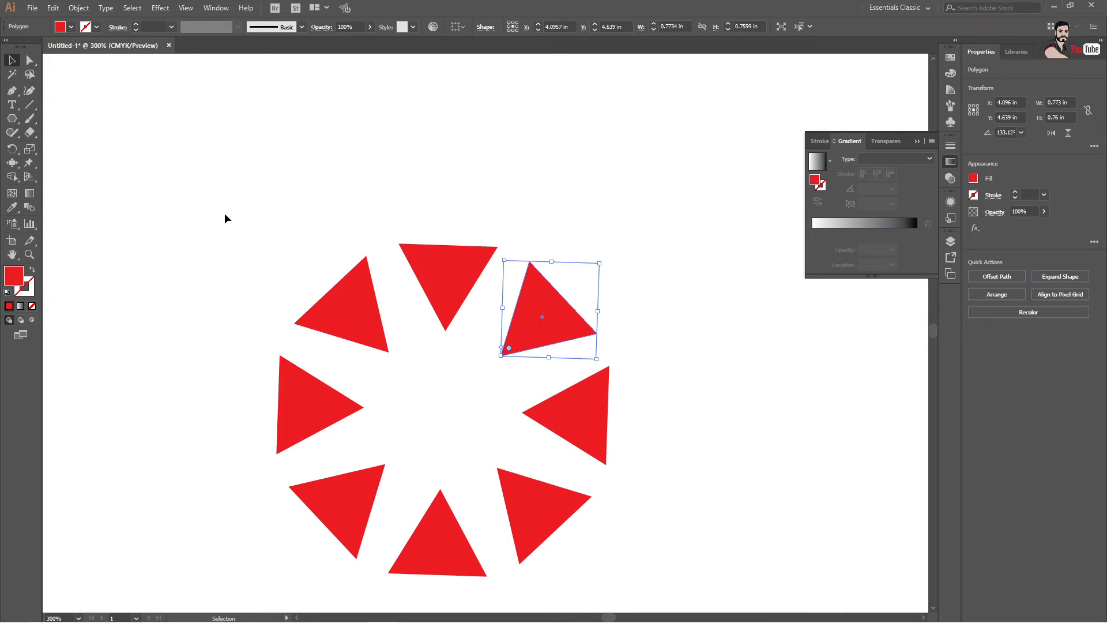
{"action": "left_click_drag", "start_coordinate": [200, 206], "coordinate": [704, 573]}
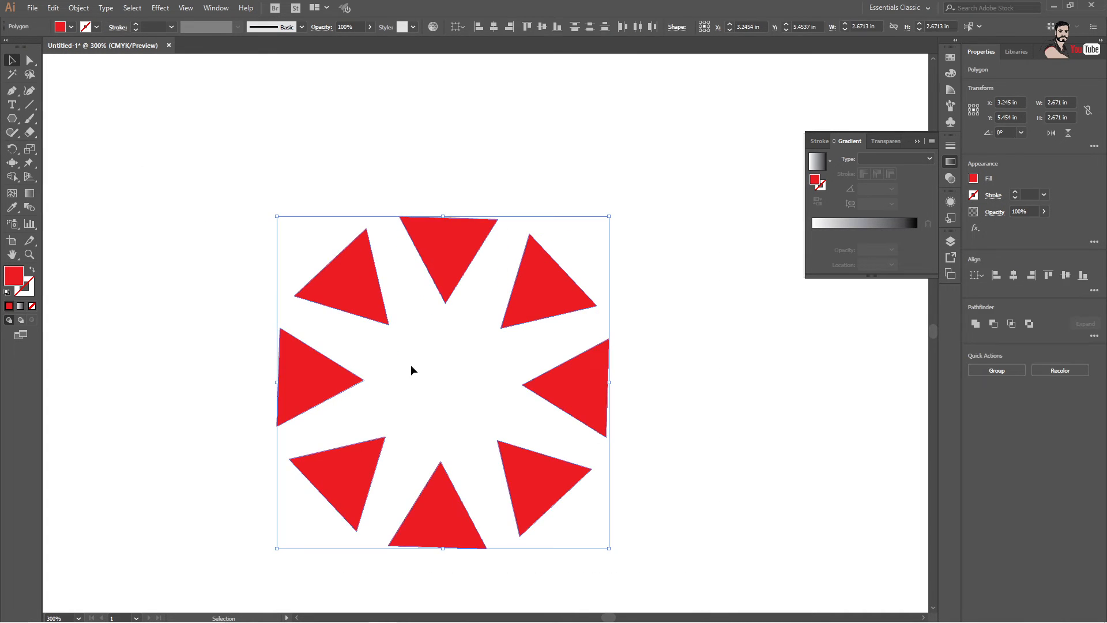
{"action": "mouse_move", "coordinate": [12, 162]}
{"action": "left_mouse_down"}
{"action": "mouse_move", "coordinate": [75, 219]}
{"action": "mouse_move", "coordinate": [69, 205]}
{"action": "left_mouse_up"}
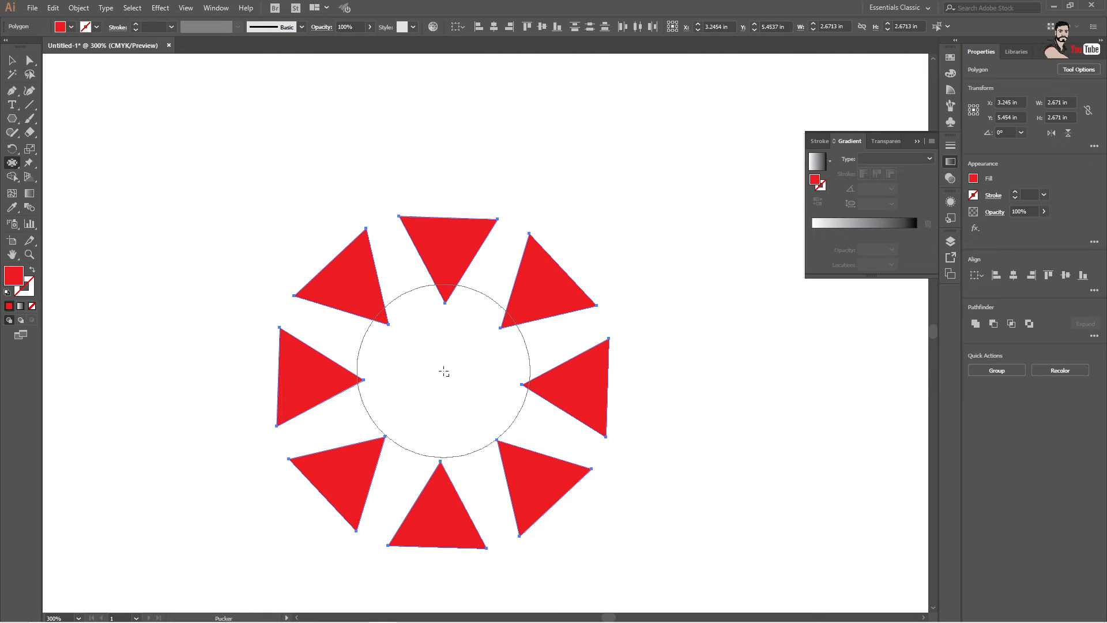
{"action": "mouse_move", "coordinate": [445, 372]}
{"action": "left_mouse_down"}
{"action": "mouse_move", "coordinate": [534, 491]}
{"action": "mouse_move", "coordinate": [525, 501]}
{"action": "left_mouse_up"}
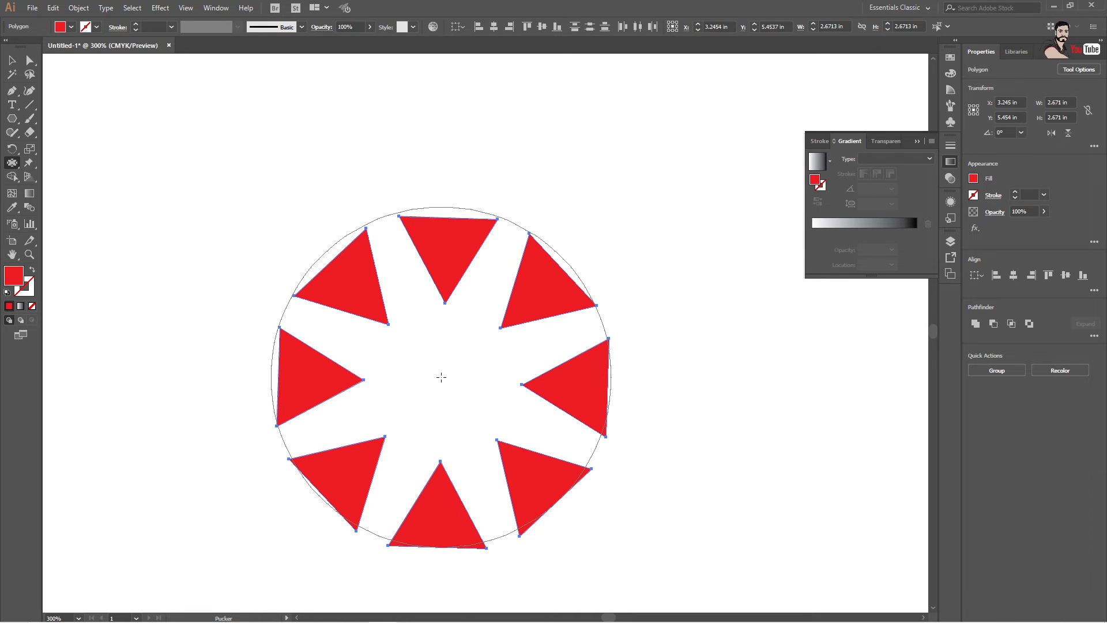
Pucker the ring from its exact centre so all eight triangle tips meet at one point, undoing any off-centre stroke, and deselect
{"action": "left_click_drag", "start_coordinate": [441, 377], "coordinate": [449, 357]}
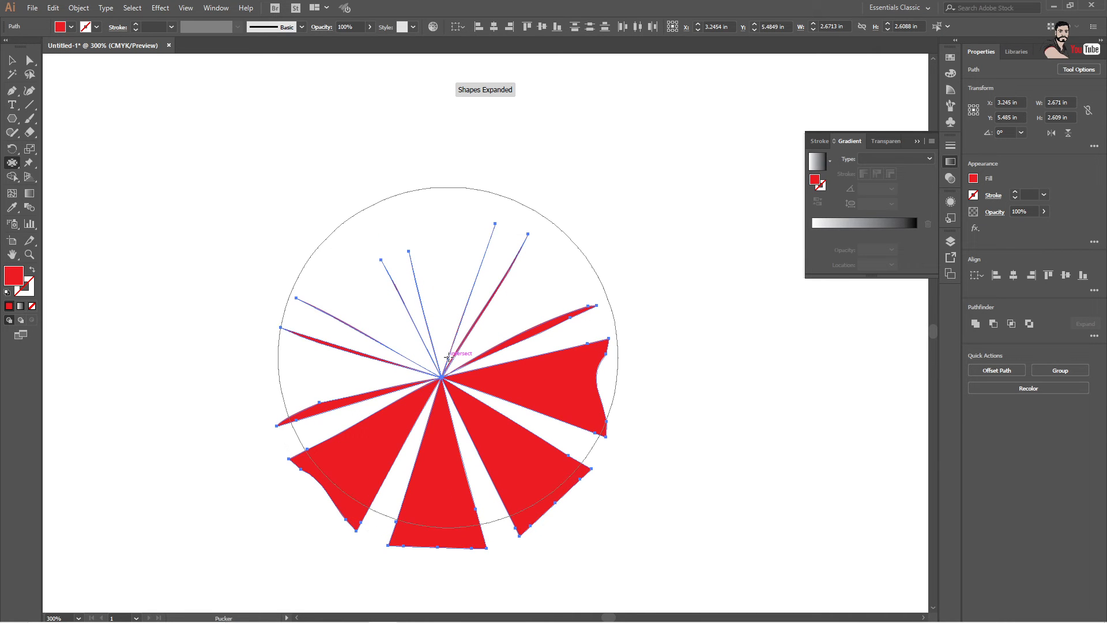
{"action": "key", "text": "ctrl+z"}
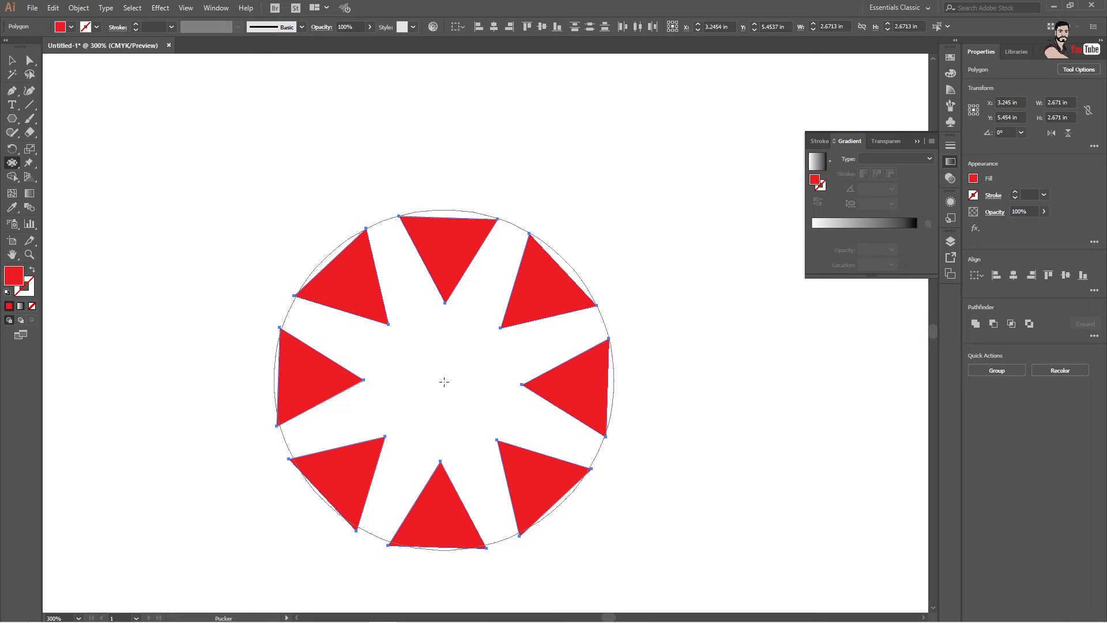
{"action": "left_click", "coordinate": [444, 382]}
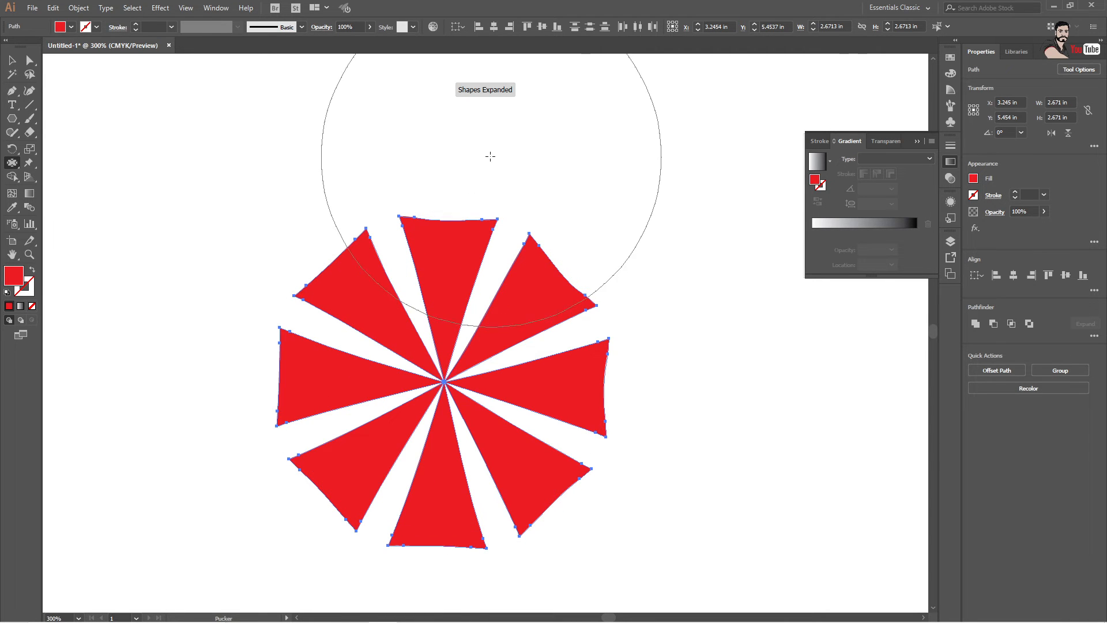
{"action": "left_click", "coordinate": [15, 64]}
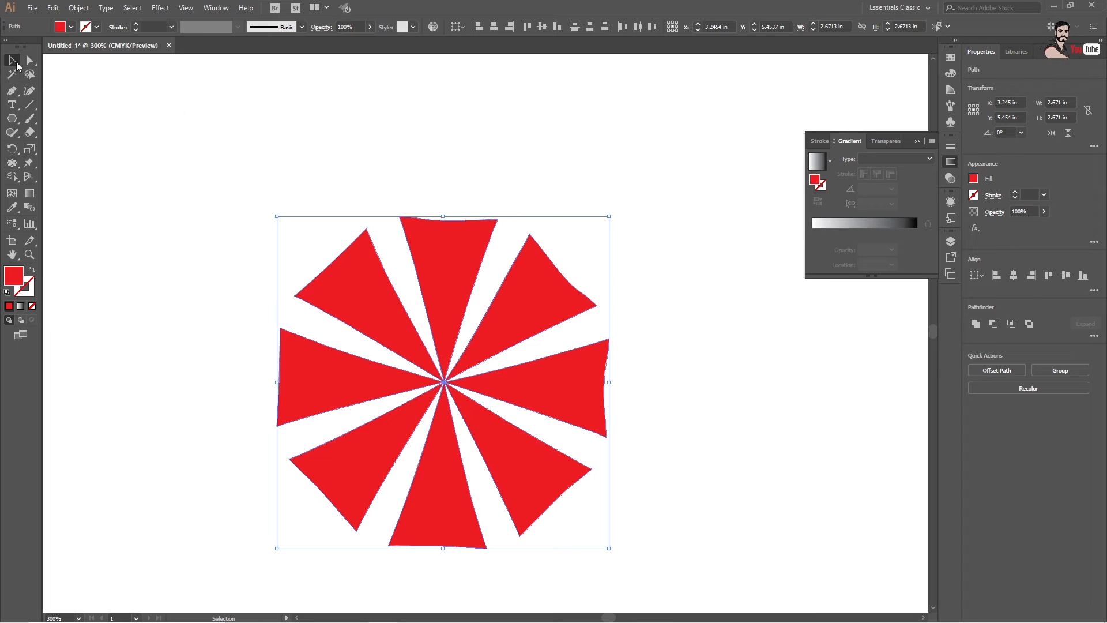
{"action": "scroll", "coordinate": [708, 274], "scroll_direction": "down", "scroll_amount": 2}
{"action": "left_click", "coordinate": [681, 337]}
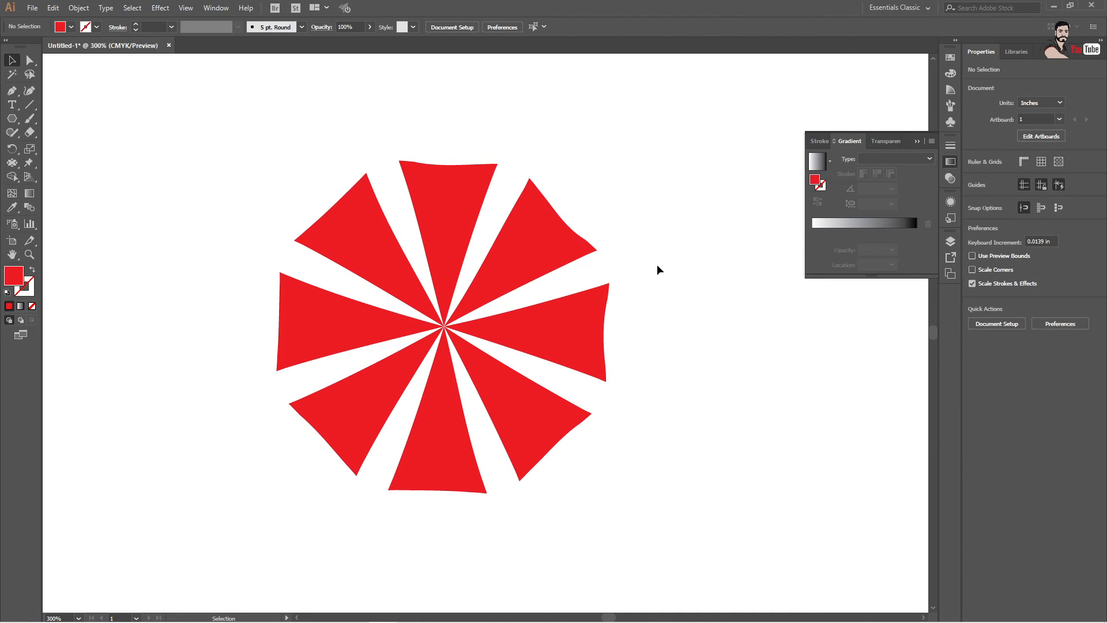
Delete the whole puckered ring of red shapes and switch to the Bloat tool
{"action": "left_click_drag", "start_coordinate": [172, 135], "coordinate": [691, 516]}
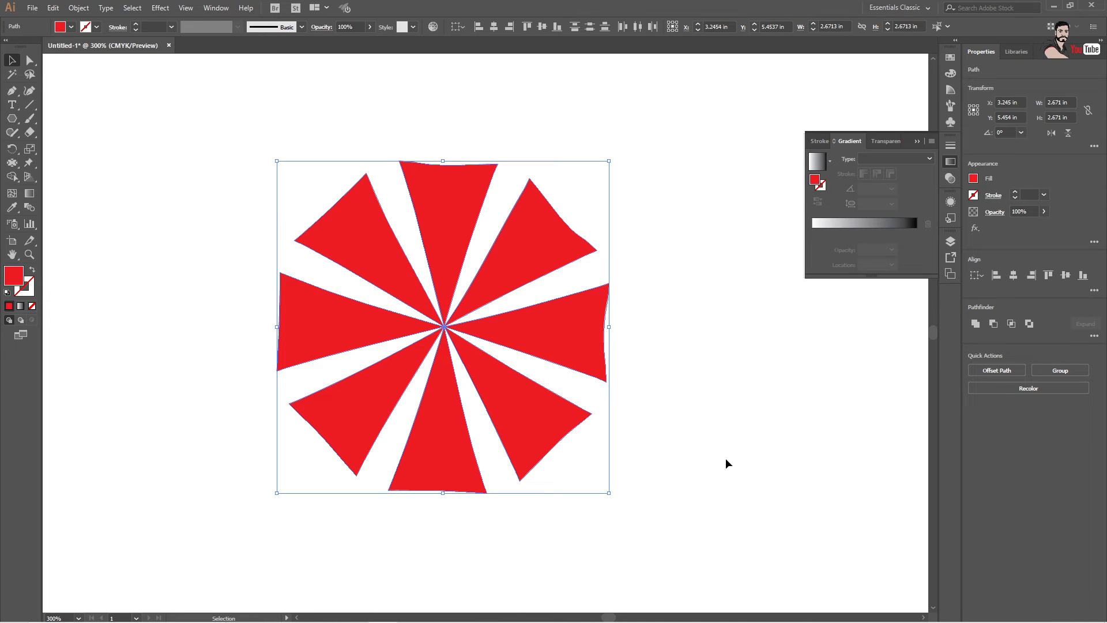
{"action": "left_click", "coordinate": [702, 367]}
{"action": "left_click_drag", "start_coordinate": [208, 139], "coordinate": [728, 556]}
{"action": "key", "text": "Delete"}
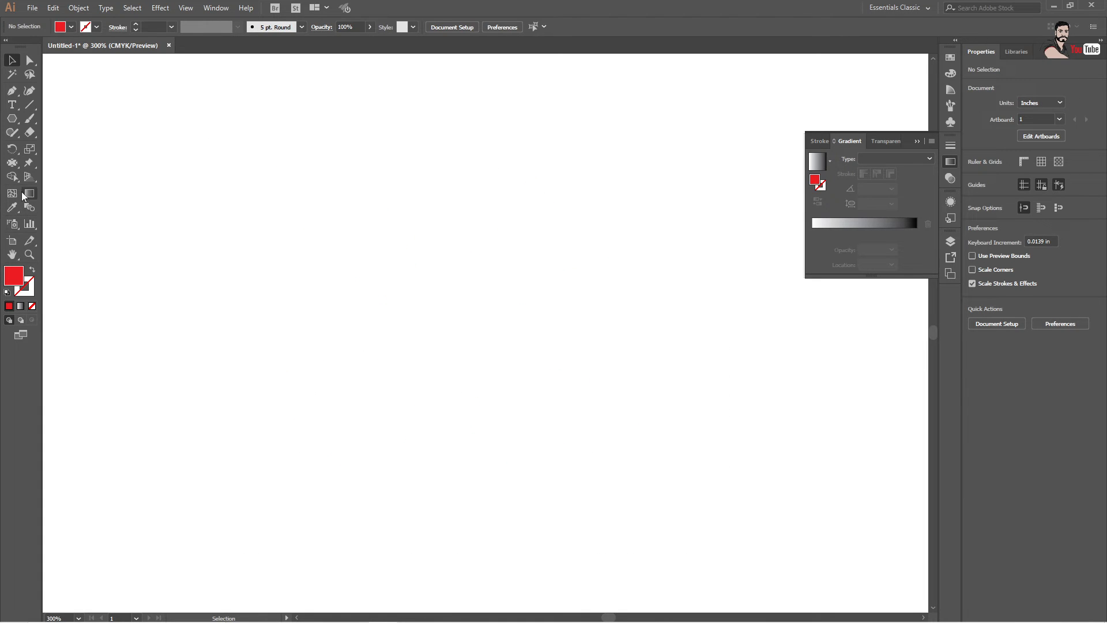
{"action": "left_click", "coordinate": [11, 163]}
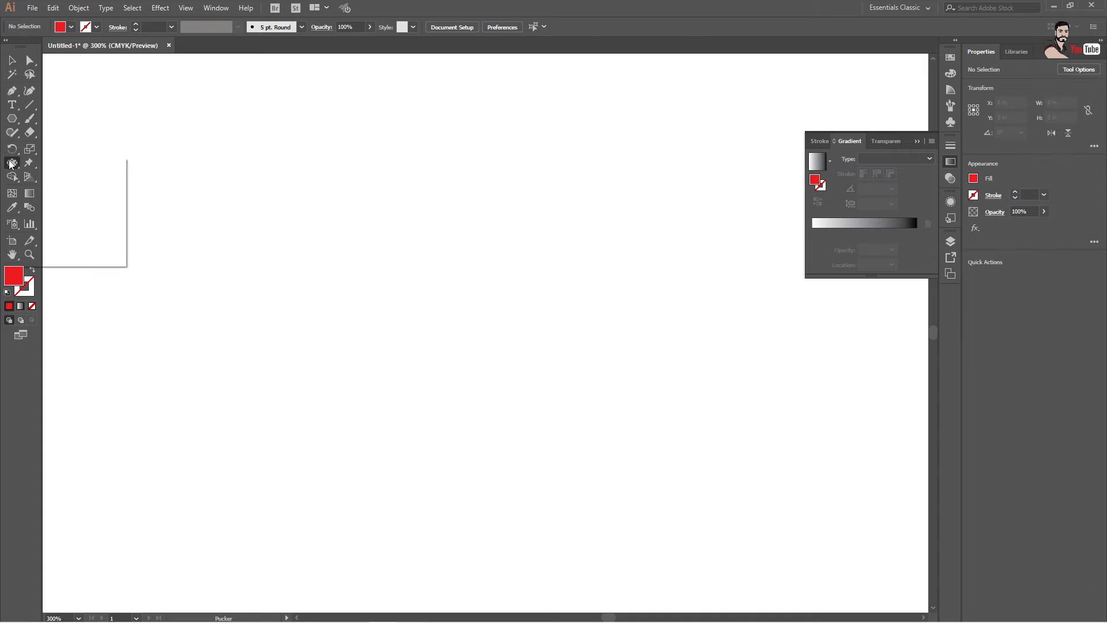
{"action": "left_click", "coordinate": [61, 218]}
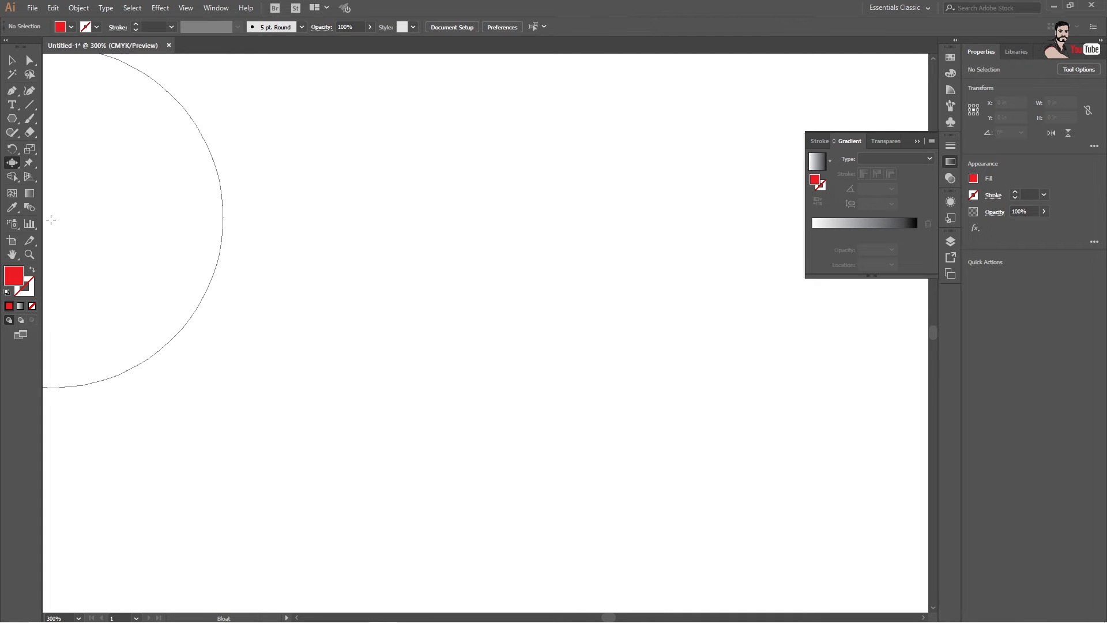
{"action": "left_click_drag", "start_coordinate": [281, 266], "coordinate": [43, 173]}
Draw a straight horizontal line about 3.26 in long across the middle of the view and give it a red stroke
{"action": "left_click", "coordinate": [32, 105]}
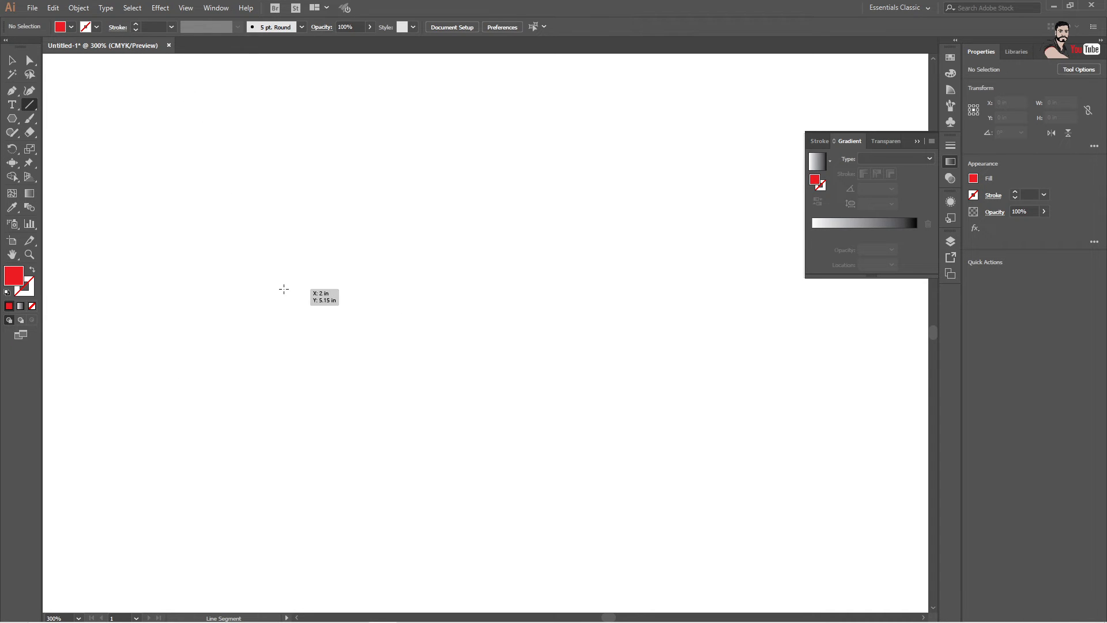
{"action": "left_click_drag", "start_coordinate": [277, 288], "coordinate": [683, 312]}
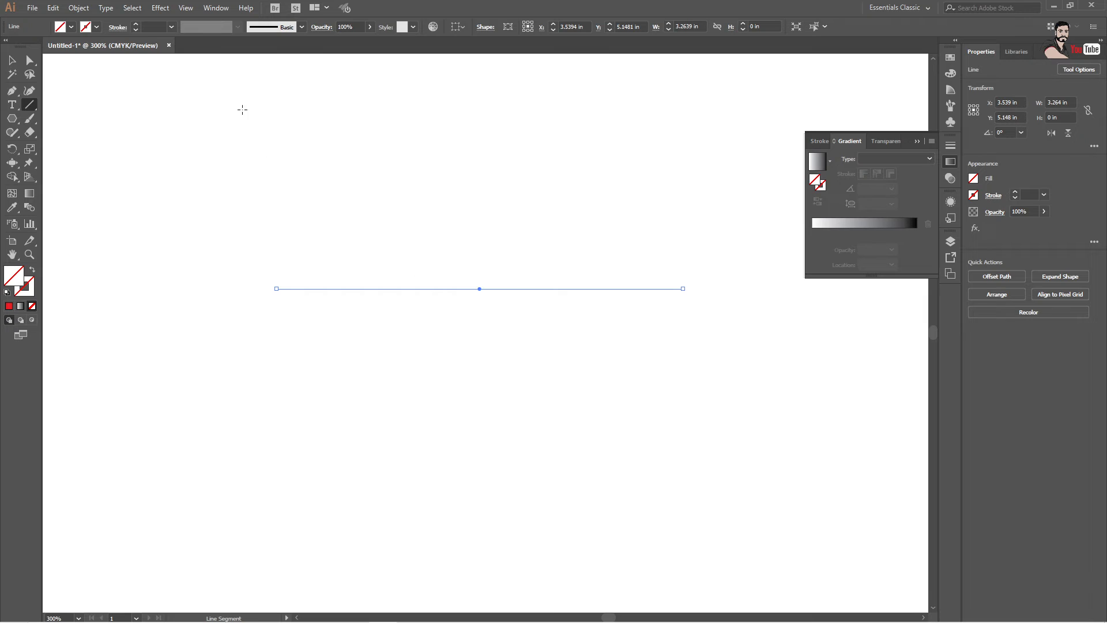
{"action": "left_click", "coordinate": [90, 30]}
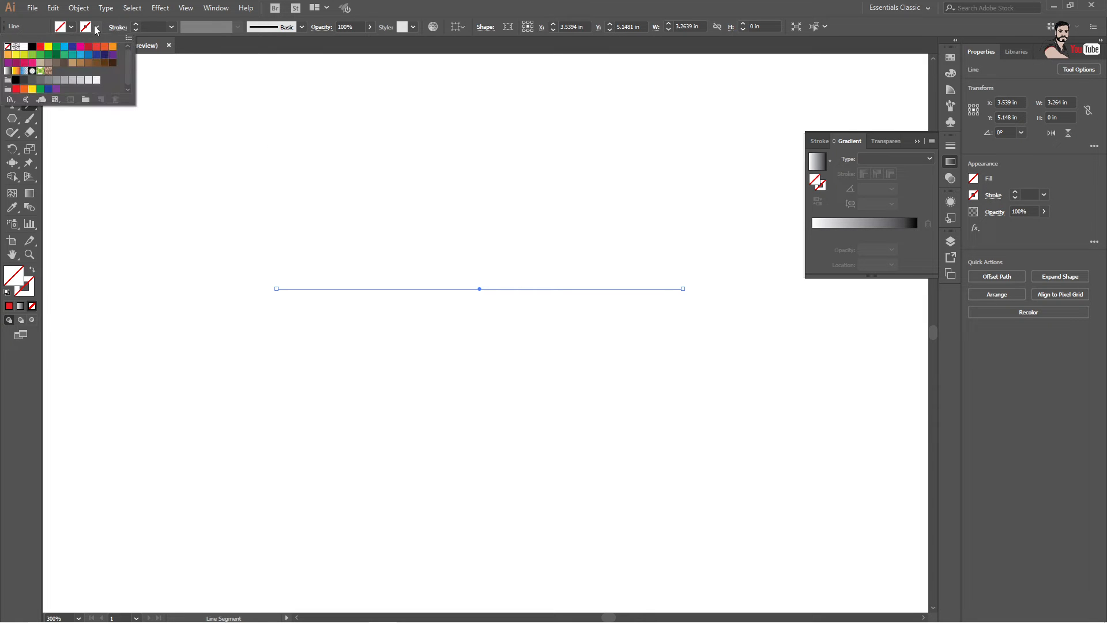
{"action": "left_click", "coordinate": [40, 47]}
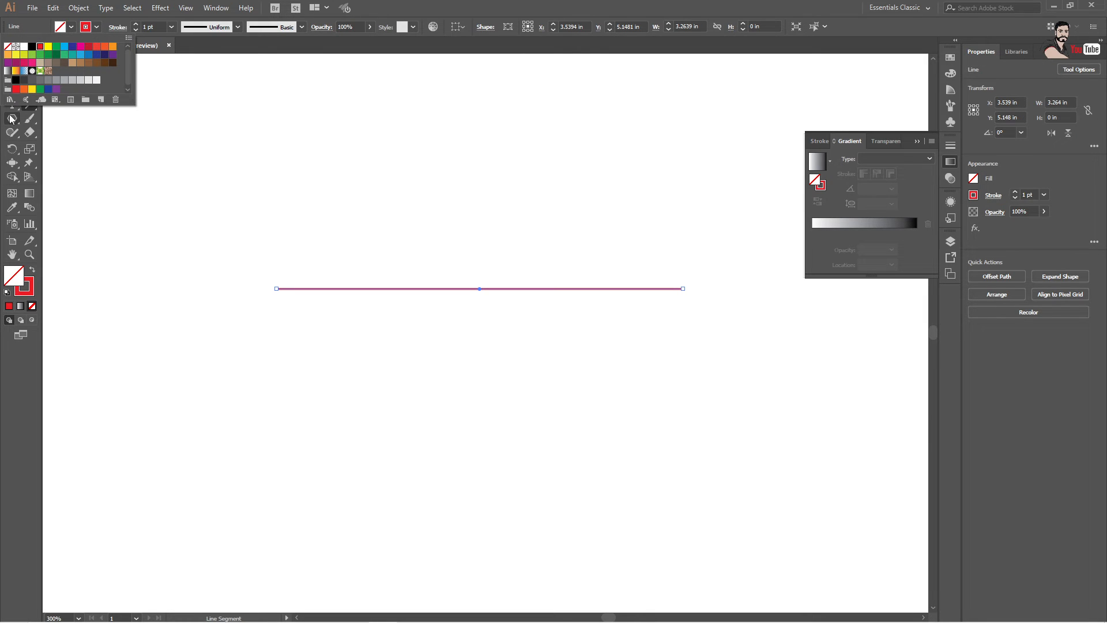
{"action": "key", "text": "Escape"}
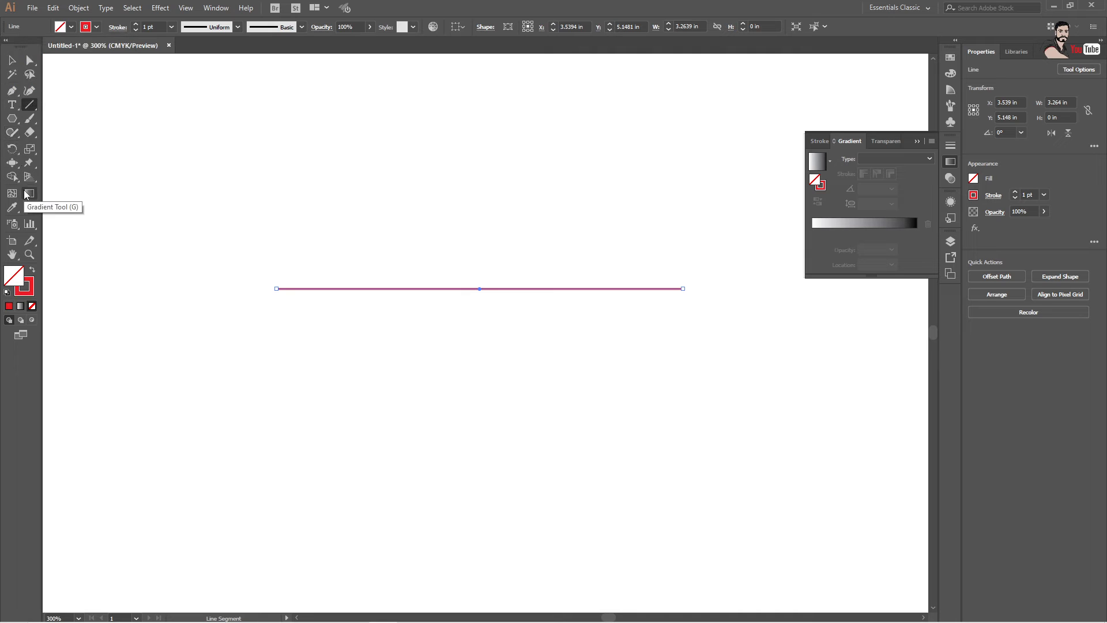
Reset the Bloat tool's brush options to their defaults
{"action": "left_click", "coordinate": [10, 167]}
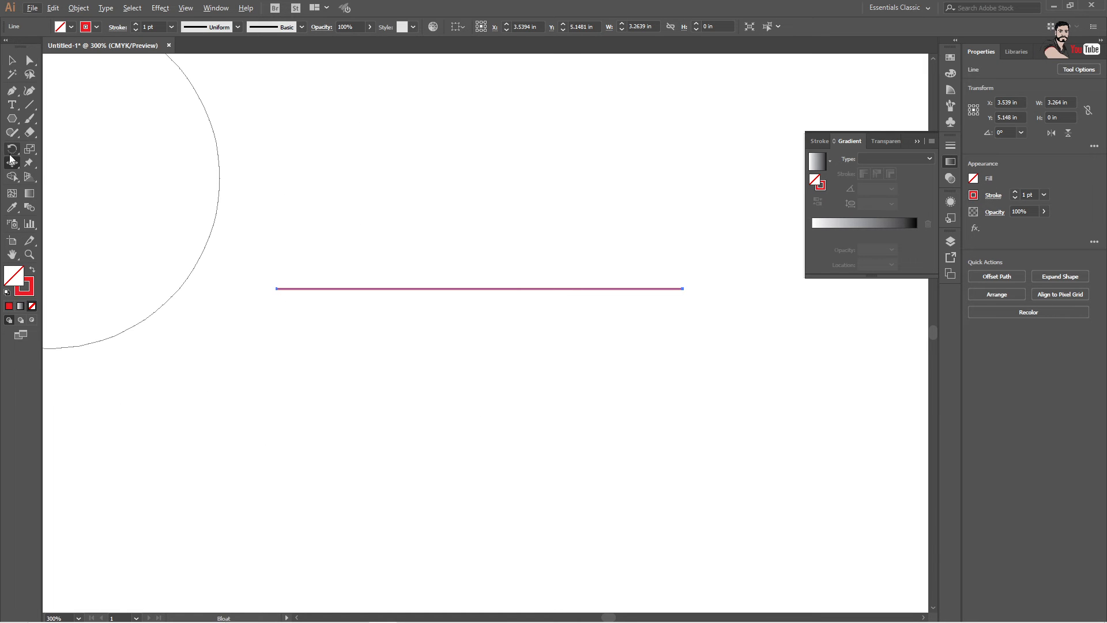
{"action": "double_click", "coordinate": [11, 163]}
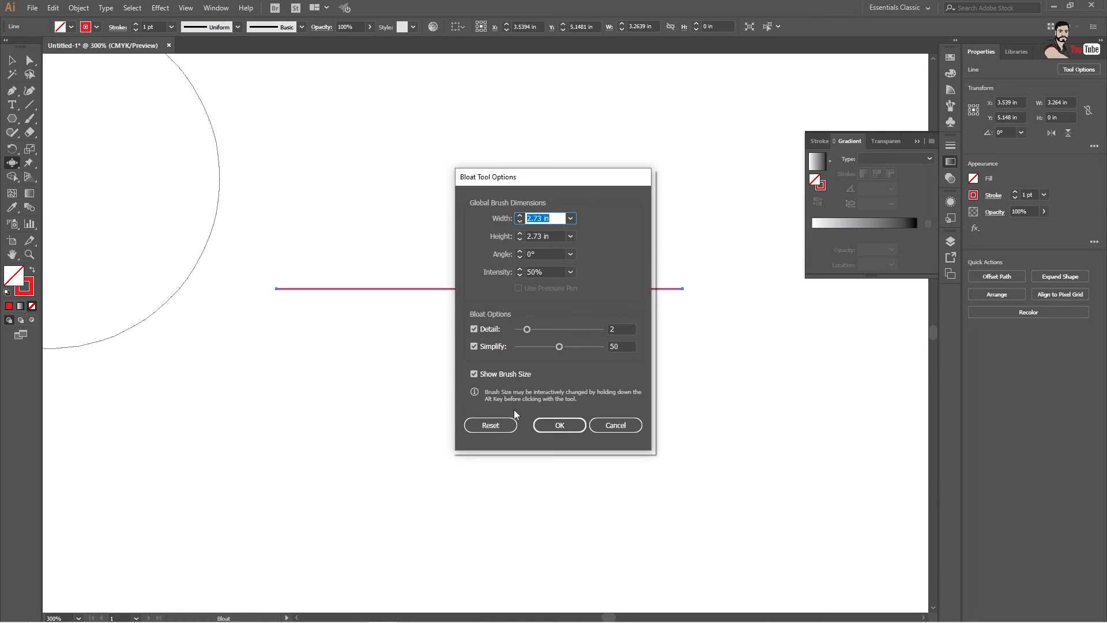
{"action": "left_click", "coordinate": [486, 427]}
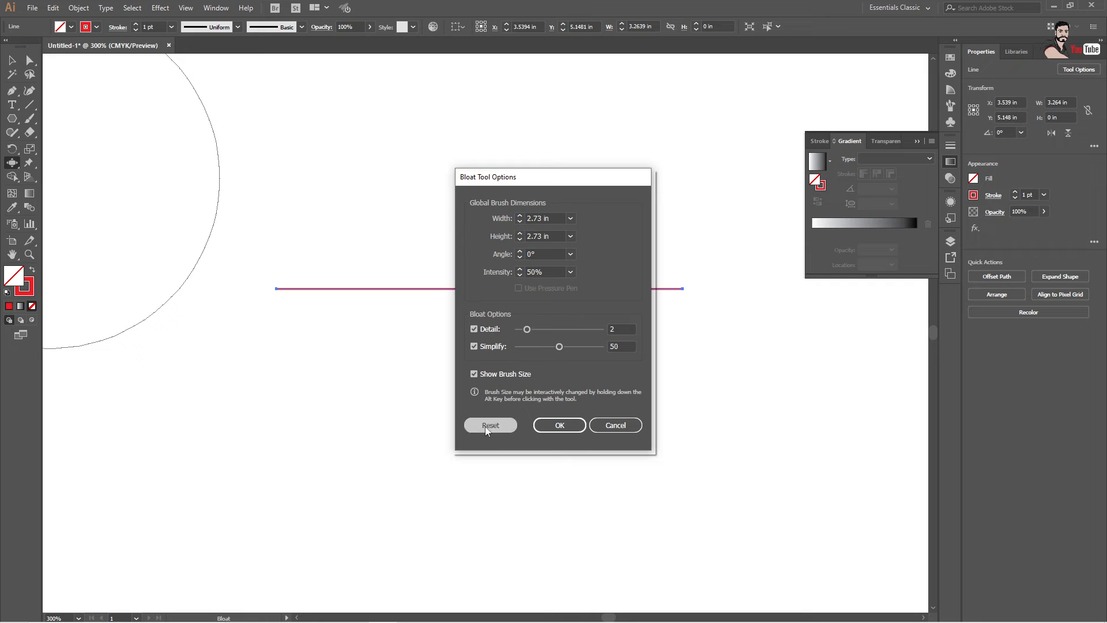
{"action": "left_click", "coordinate": [554, 427]}
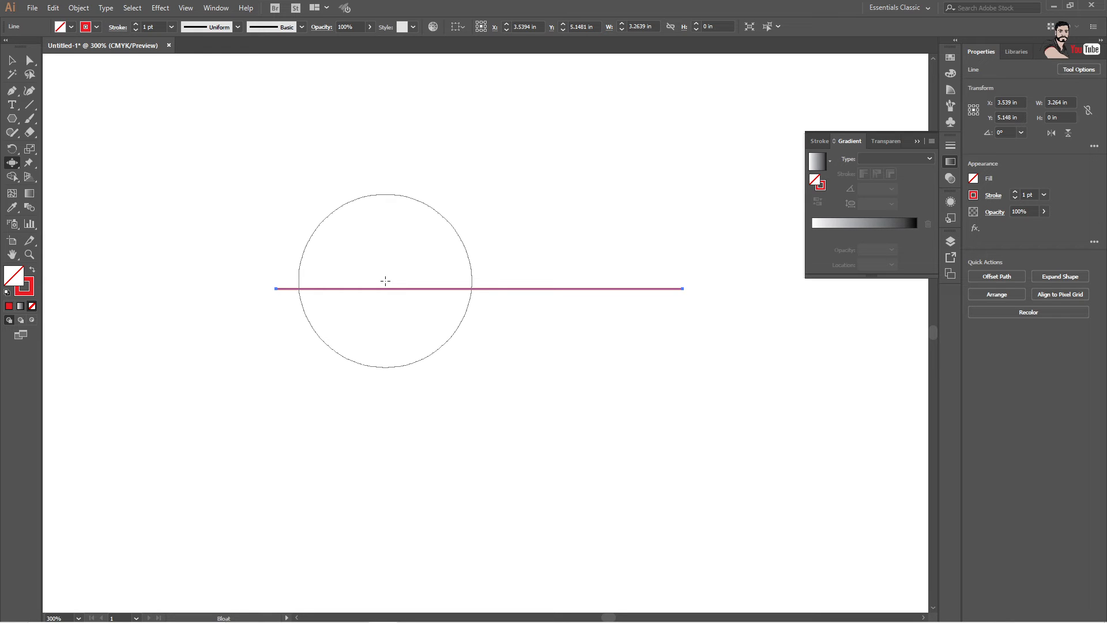
{"action": "left_click_drag", "start_coordinate": [385, 281], "coordinate": [386, 281]}
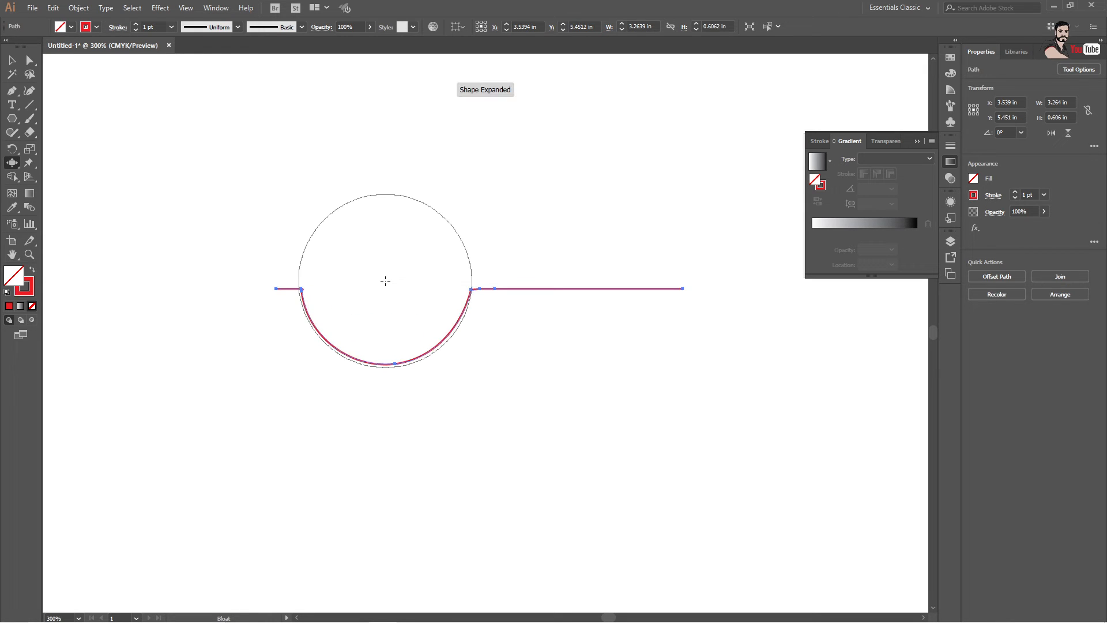
{"action": "key", "text": "ctrl+z"}
{"action": "key", "text": "ctrl+z"}
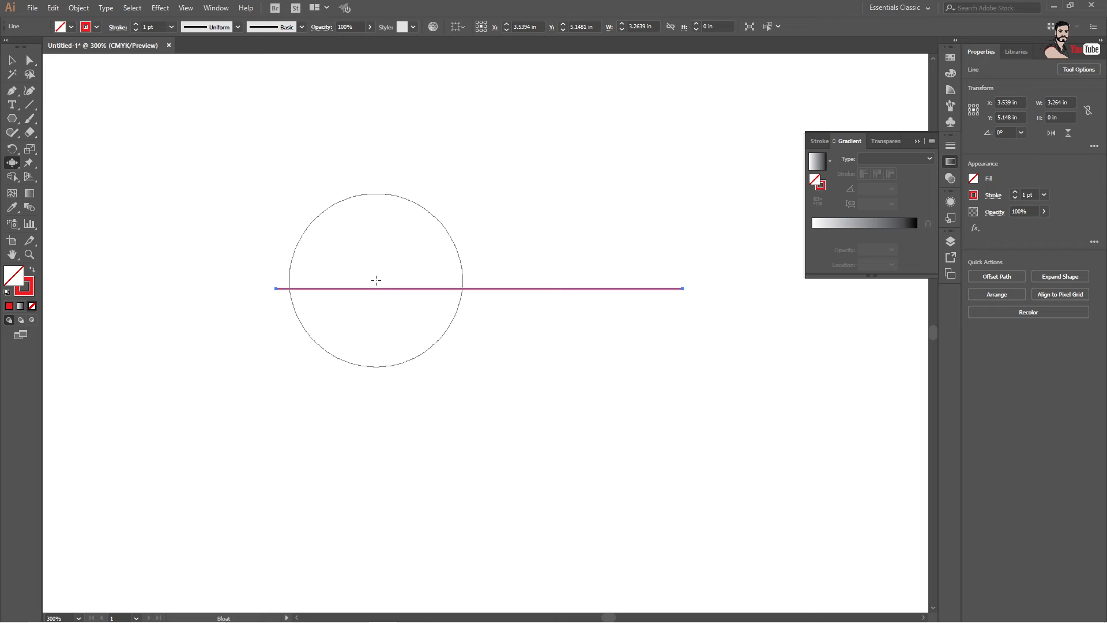
Bloat the line's left part downward and its right part upward, undo any stray stroke at the end, and bloat the lower curve upward from beneath
{"action": "left_click_drag", "start_coordinate": [376, 280], "coordinate": [376, 281]}
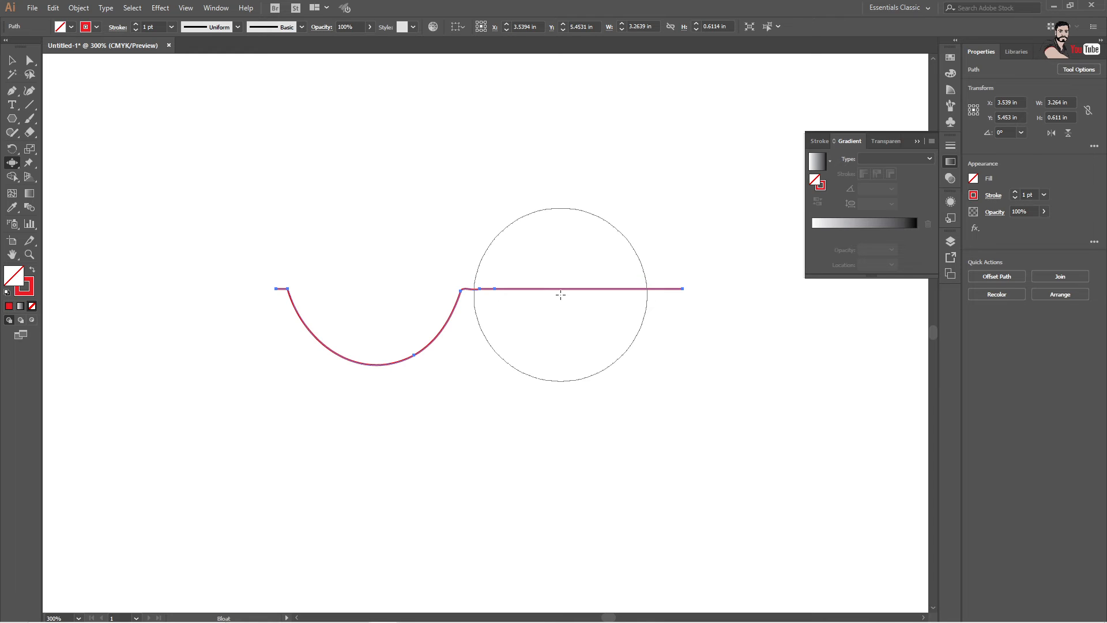
{"action": "left_click_drag", "start_coordinate": [561, 295], "coordinate": [562, 295]}
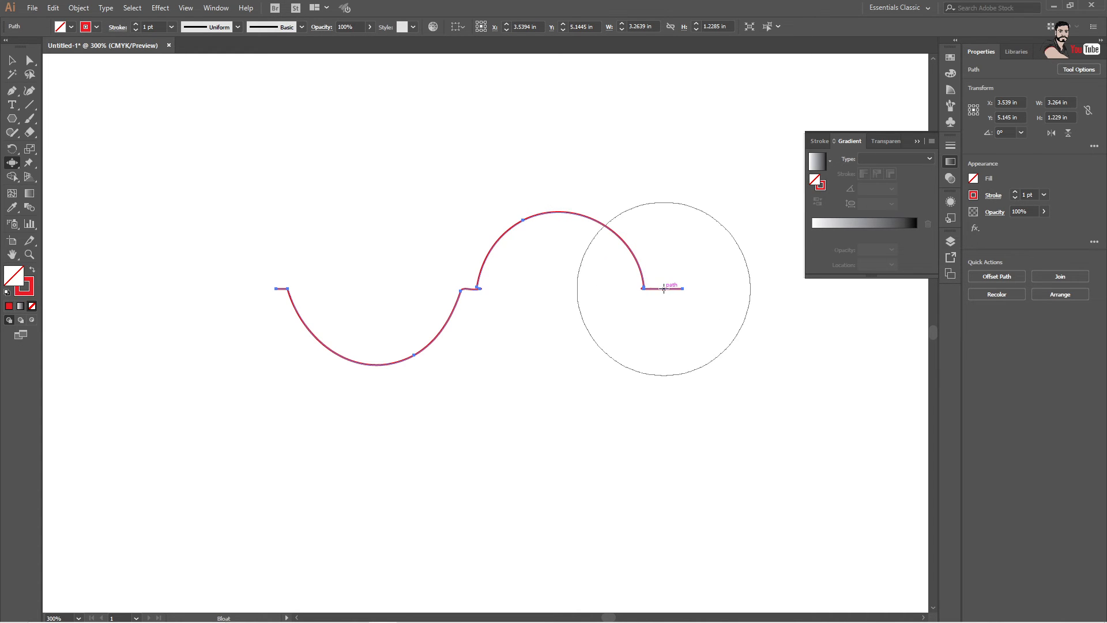
{"action": "left_click_drag", "start_coordinate": [663, 289], "coordinate": [663, 289]}
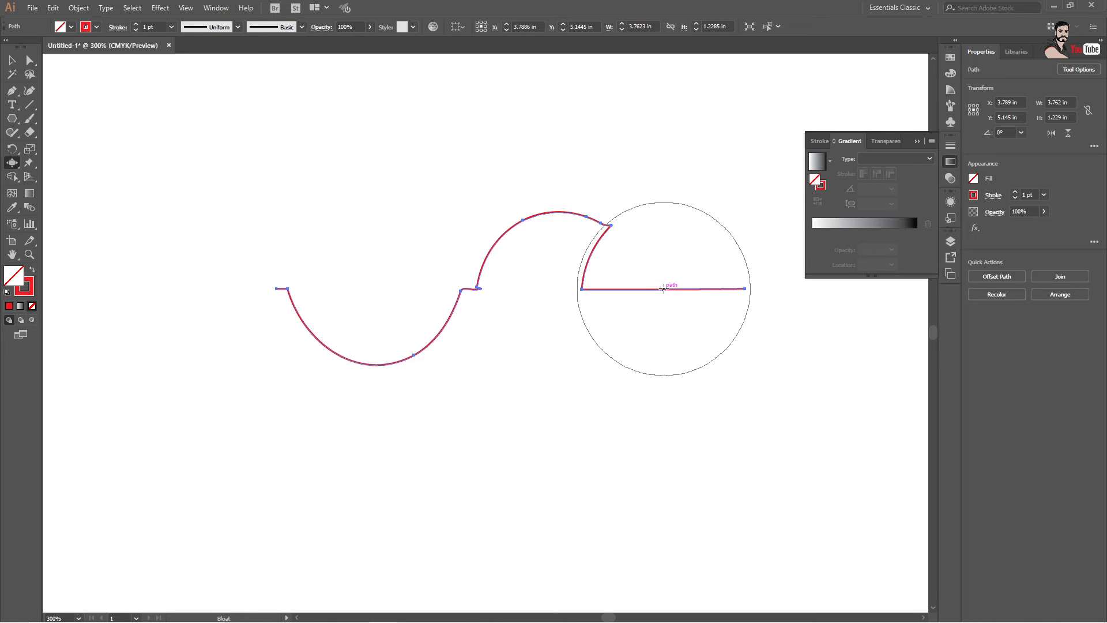
{"action": "key", "text": "ctrl+z"}
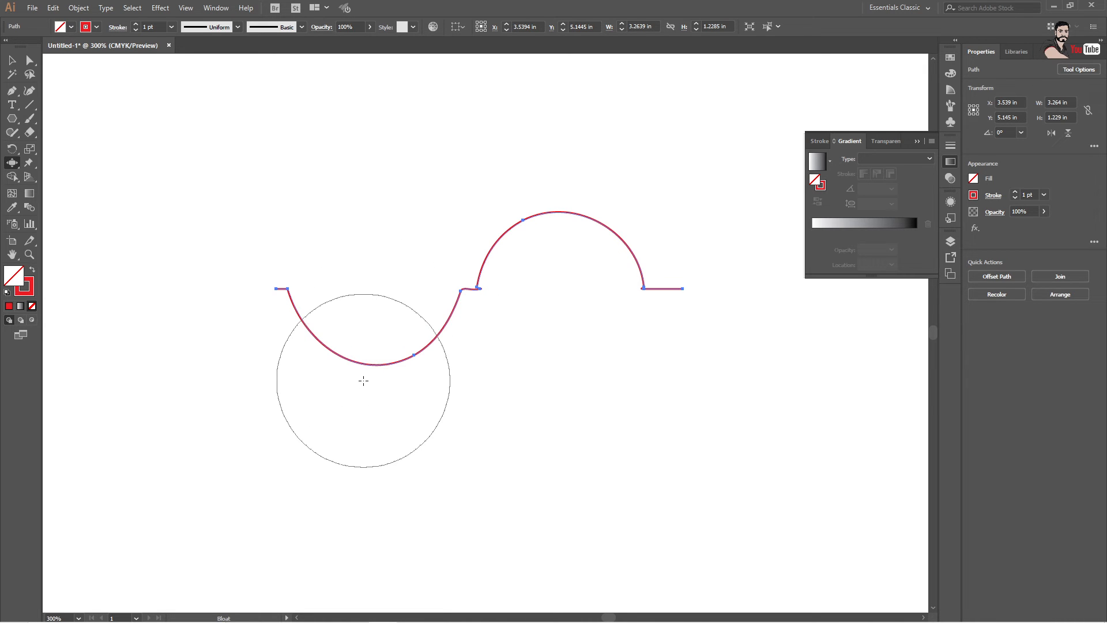
{"action": "left_click_drag", "start_coordinate": [363, 380], "coordinate": [364, 380]}
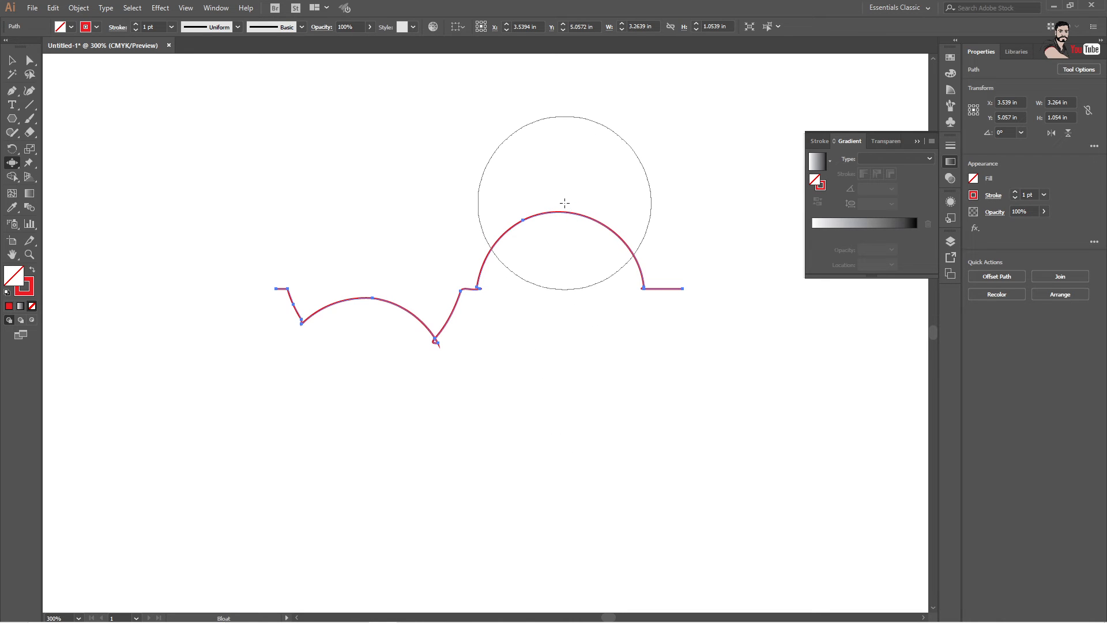
Bloat the line's right-hand arch downward from above and delete the whole distorted line
{"action": "left_click_drag", "start_coordinate": [564, 203], "coordinate": [591, 235]}
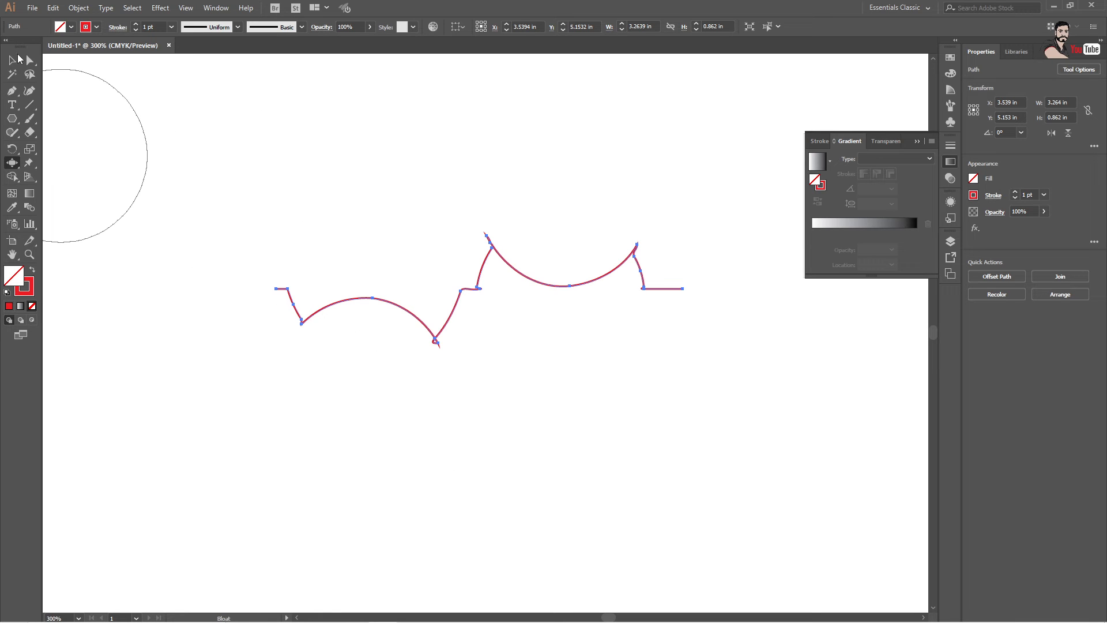
{"action": "left_click", "coordinate": [19, 58]}
{"action": "left_click", "coordinate": [231, 175]}
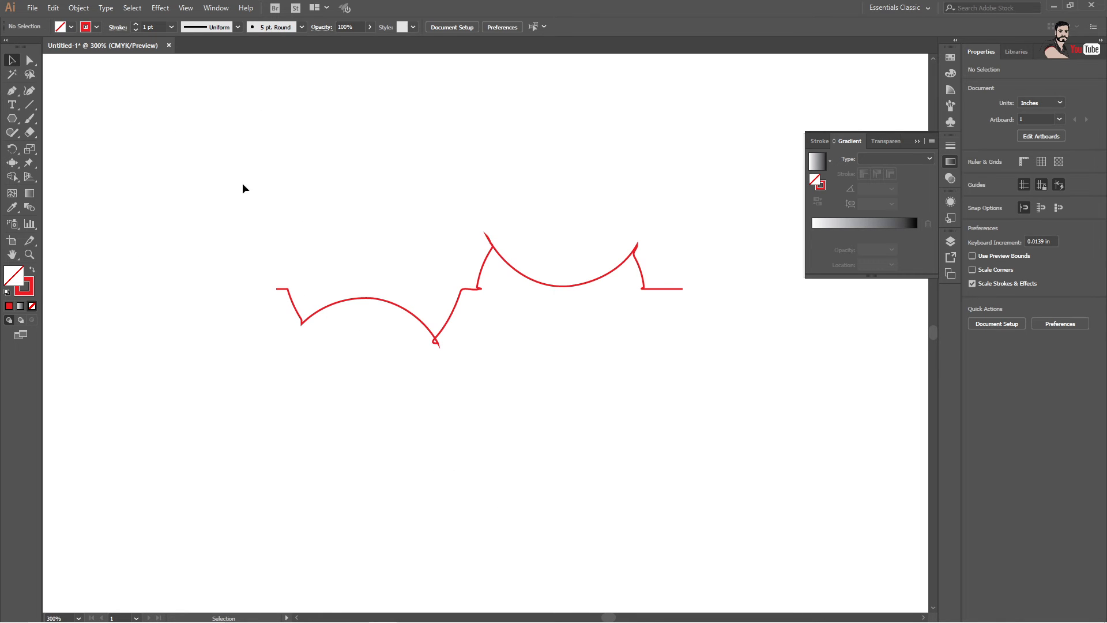
{"action": "left_click_drag", "start_coordinate": [221, 176], "coordinate": [835, 414]}
{"action": "left_click_drag", "start_coordinate": [739, 398], "coordinate": [738, 398]}
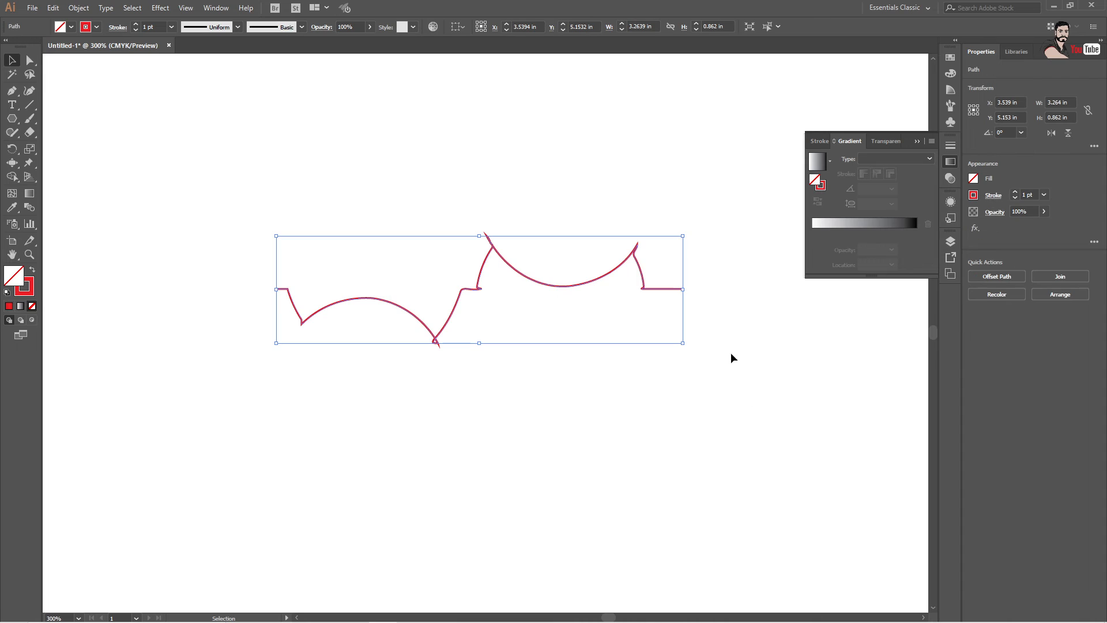
{"action": "key", "text": "Delete"}
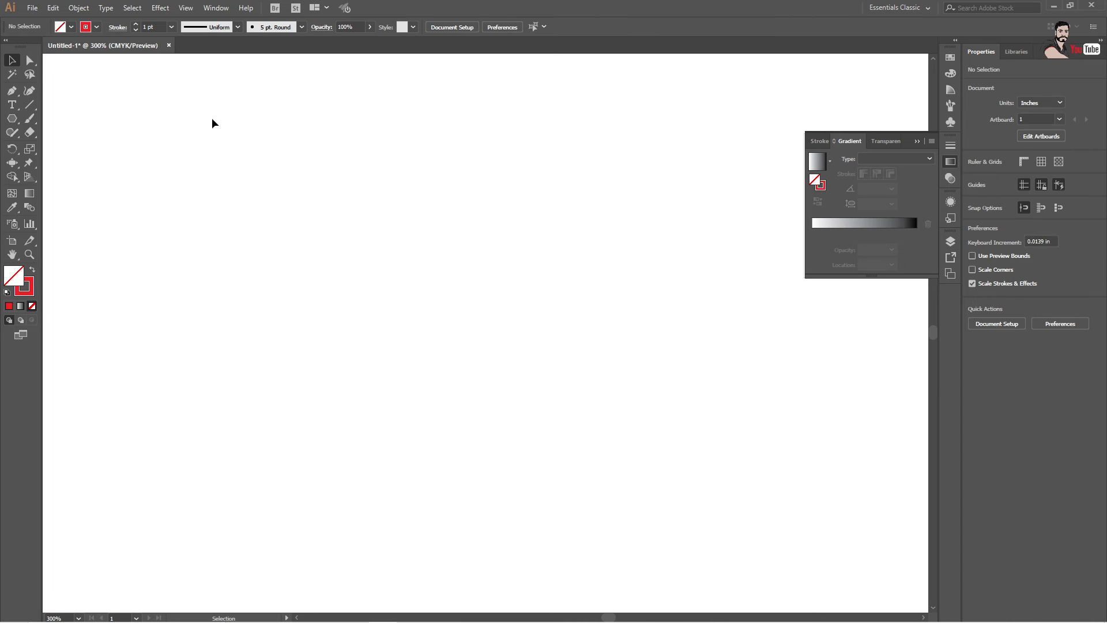
Switch to the Scallop tool and draw a straight horizontal red line about 3.2 in long in the upper part of the view
{"action": "left_click", "coordinate": [14, 166]}
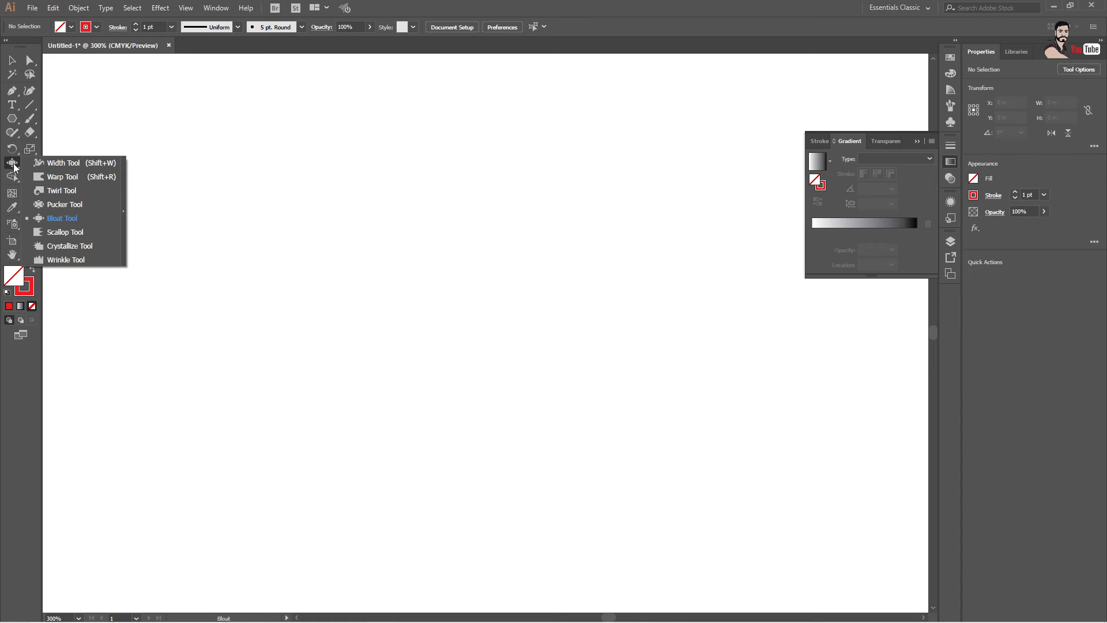
{"action": "left_click", "coordinate": [78, 236]}
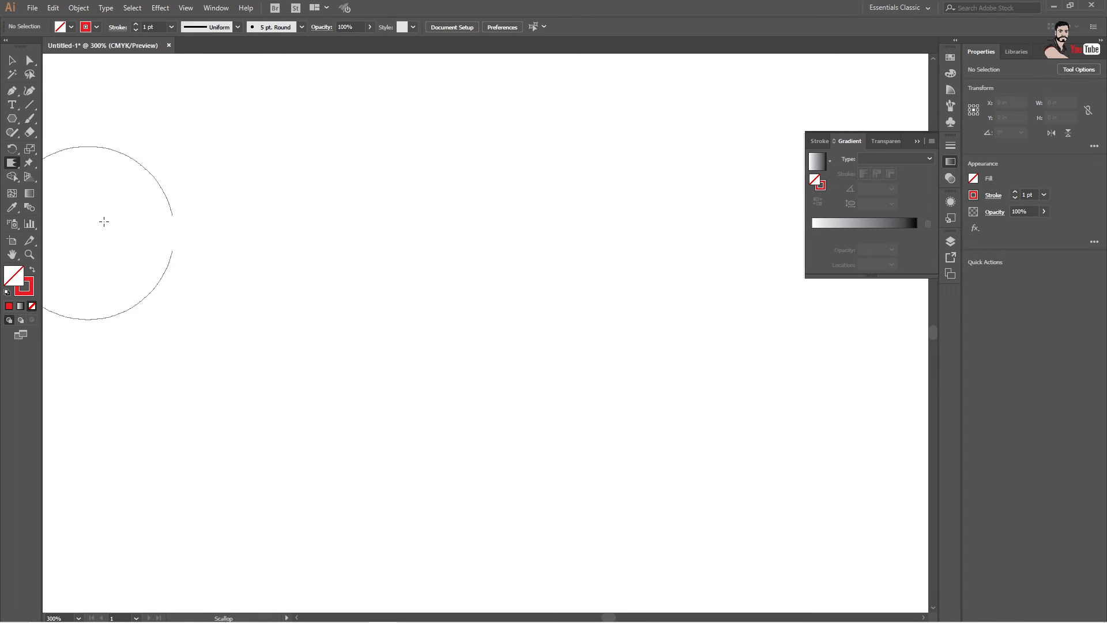
{"action": "left_click", "coordinate": [29, 104]}
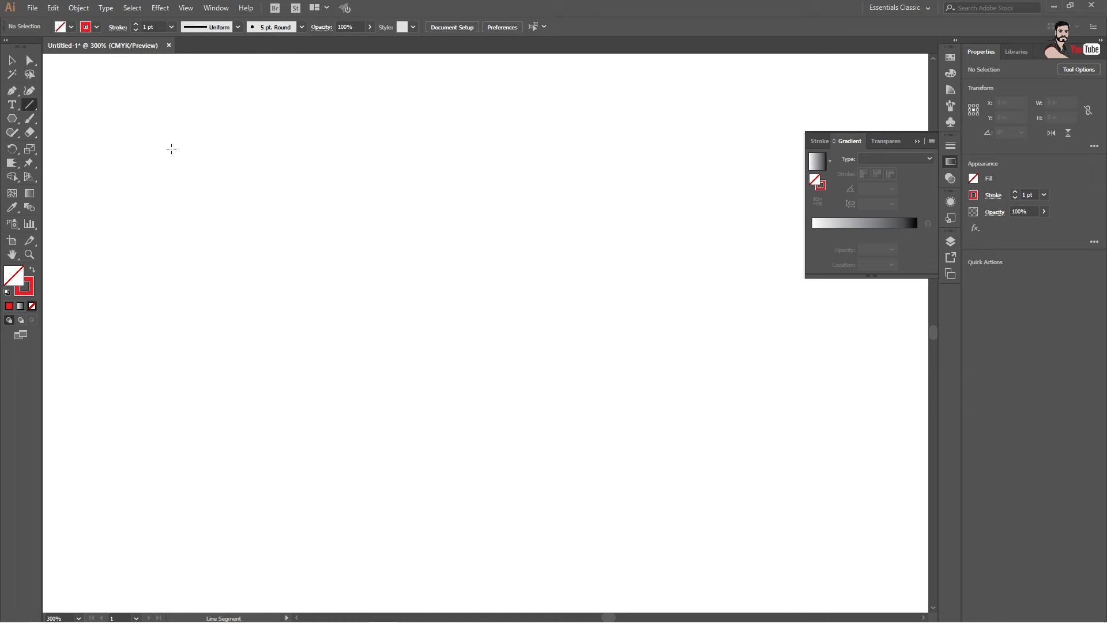
{"action": "left_click_drag", "start_coordinate": [180, 228], "coordinate": [580, 244]}
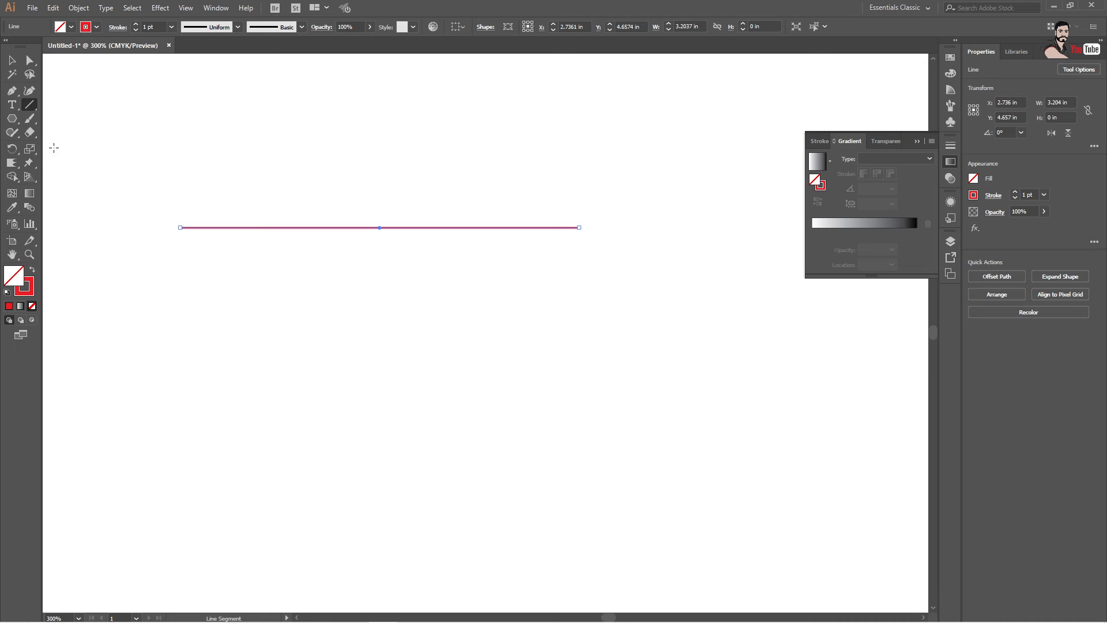
Scallop the red line slightly upward at its left part, middle and right part
{"action": "left_click", "coordinate": [16, 164]}
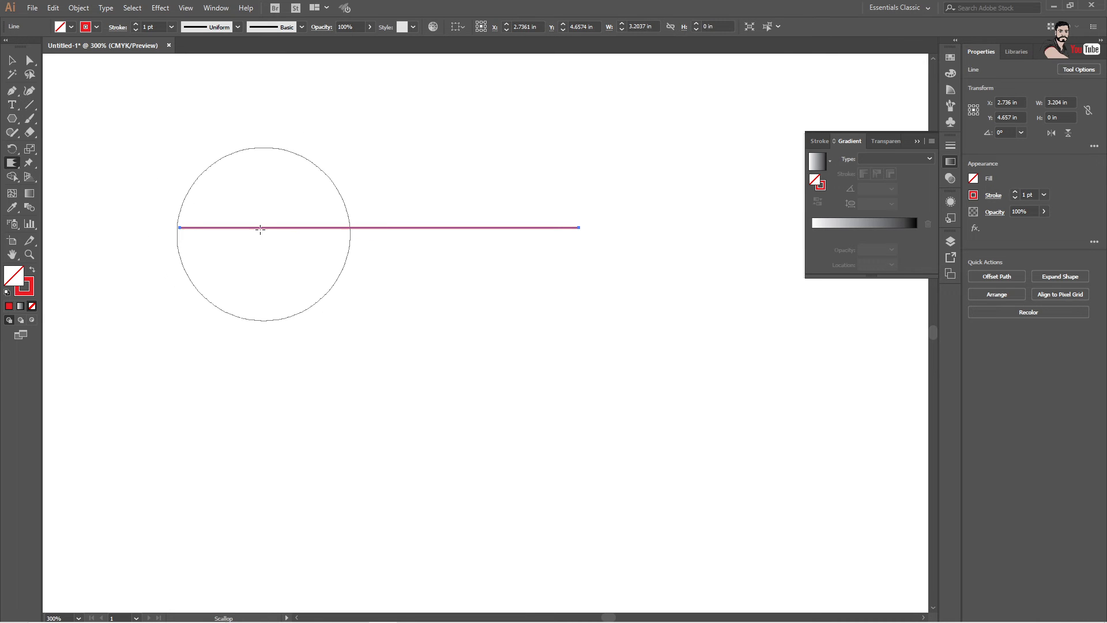
{"action": "left_click_drag", "start_coordinate": [261, 222], "coordinate": [261, 219]}
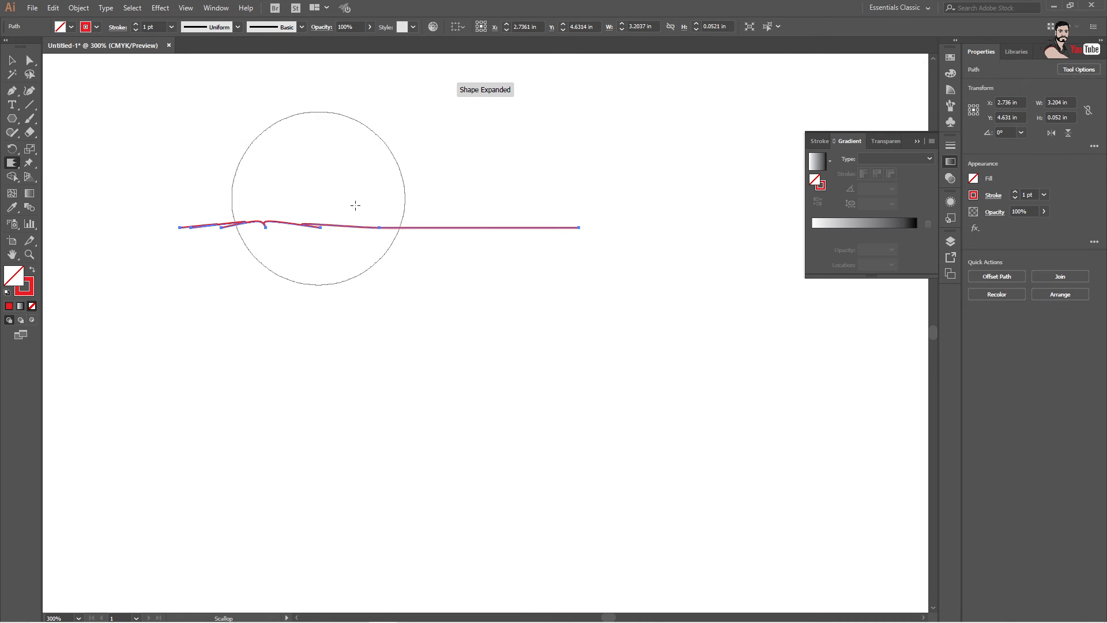
{"action": "left_click_drag", "start_coordinate": [396, 217], "coordinate": [396, 217]}
{"action": "left_click_drag", "start_coordinate": [498, 221], "coordinate": [497, 221]}
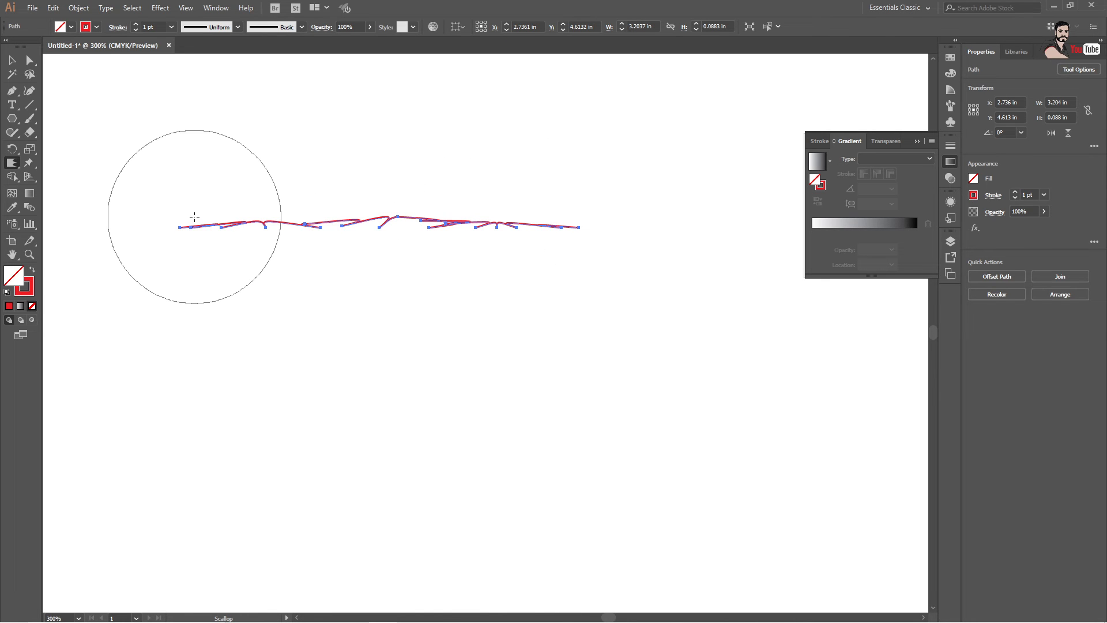
Delete the scalloped line and undo back to the ring of eight undistorted red triangles
{"action": "key", "text": "Delete"}
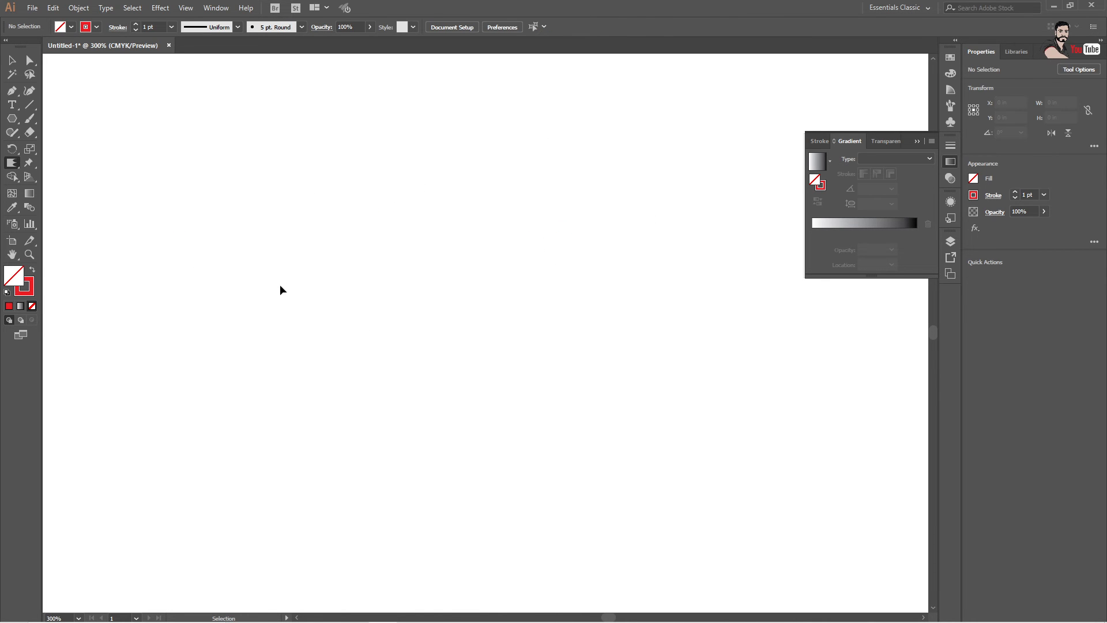
{"action": "key", "text": "ctrl+z"}
{"action": "key", "text": "ctrl+z"}
{"action": "key", "text": "ctrl+z"}
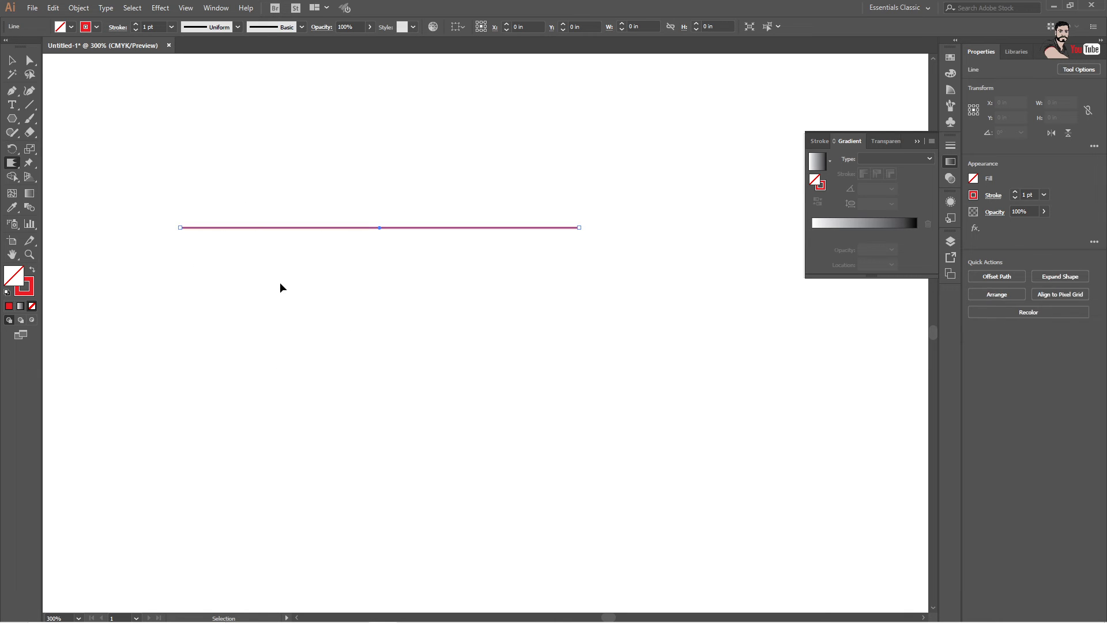
{"action": "key", "text": "ctrl+z"}
{"action": "key", "text": "ctrl+z"}
{"action": "key", "text": "ctrl+z"}
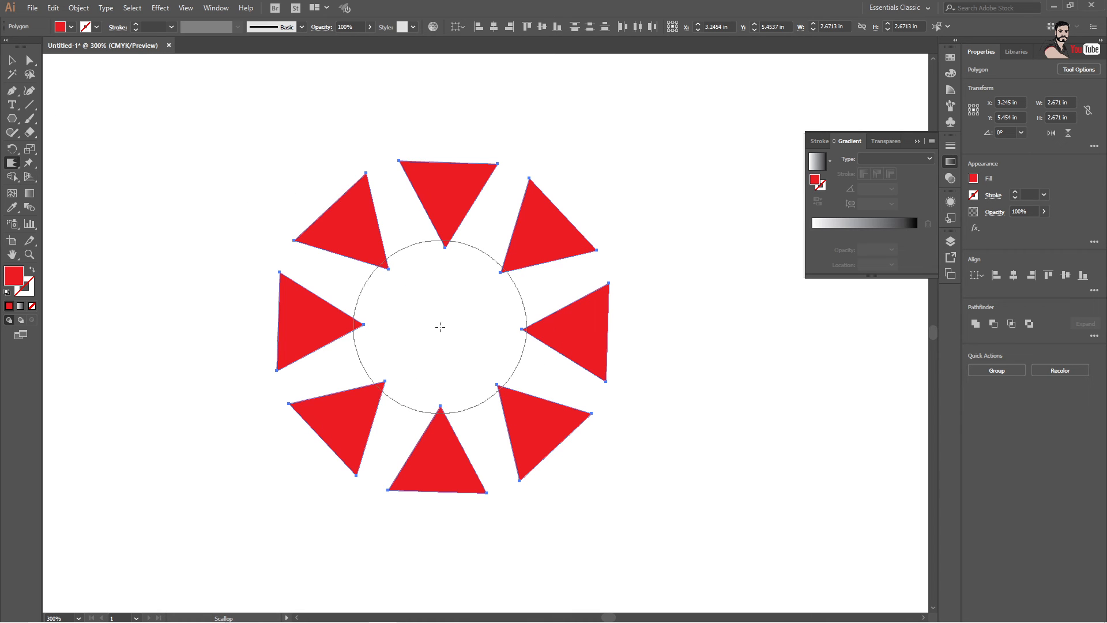
Enlarge the Scallop brush to about the ring's size, scallop all the triangles from the ring's centre and deselect them
{"action": "left_click_drag", "start_coordinate": [441, 327], "coordinate": [529, 381]}
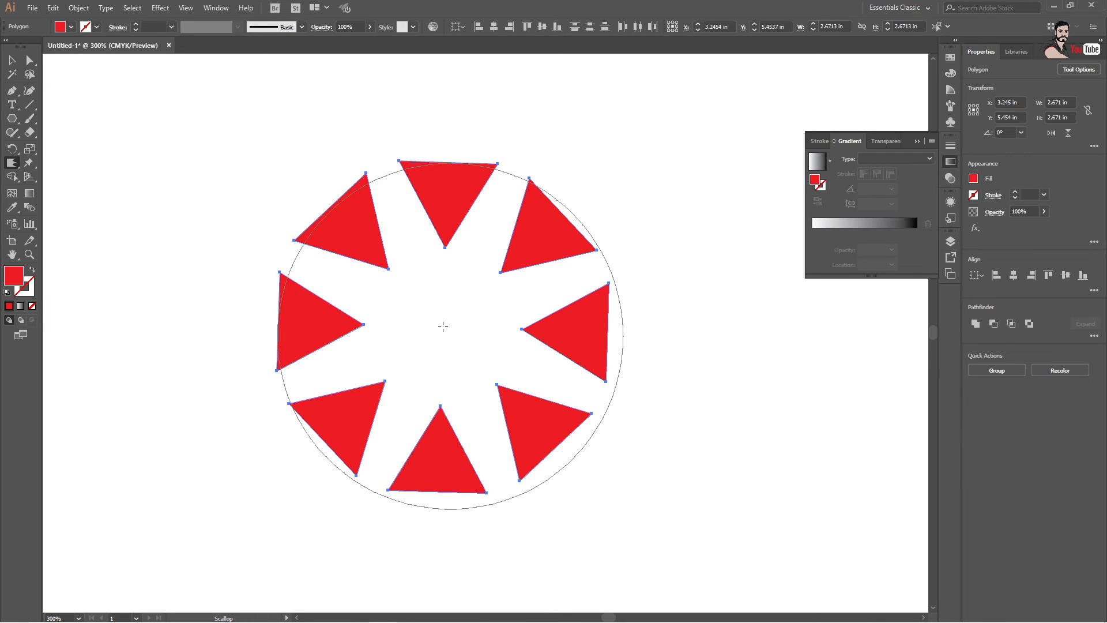
{"action": "left_click_drag", "start_coordinate": [442, 326], "coordinate": [442, 326]}
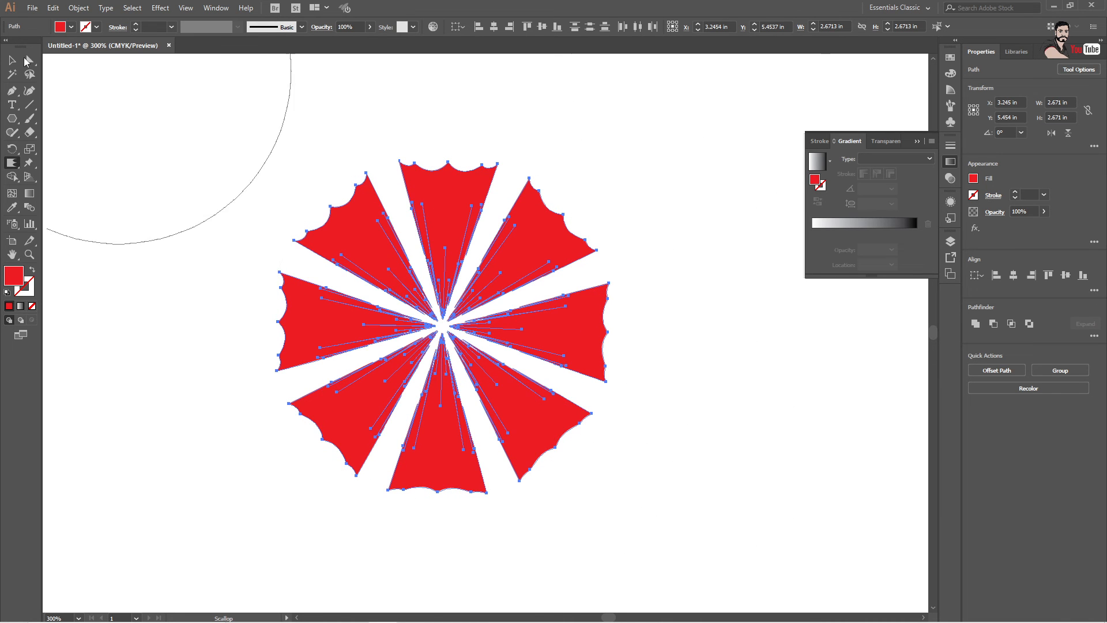
{"action": "left_click", "coordinate": [14, 59]}
{"action": "left_click", "coordinate": [617, 217]}
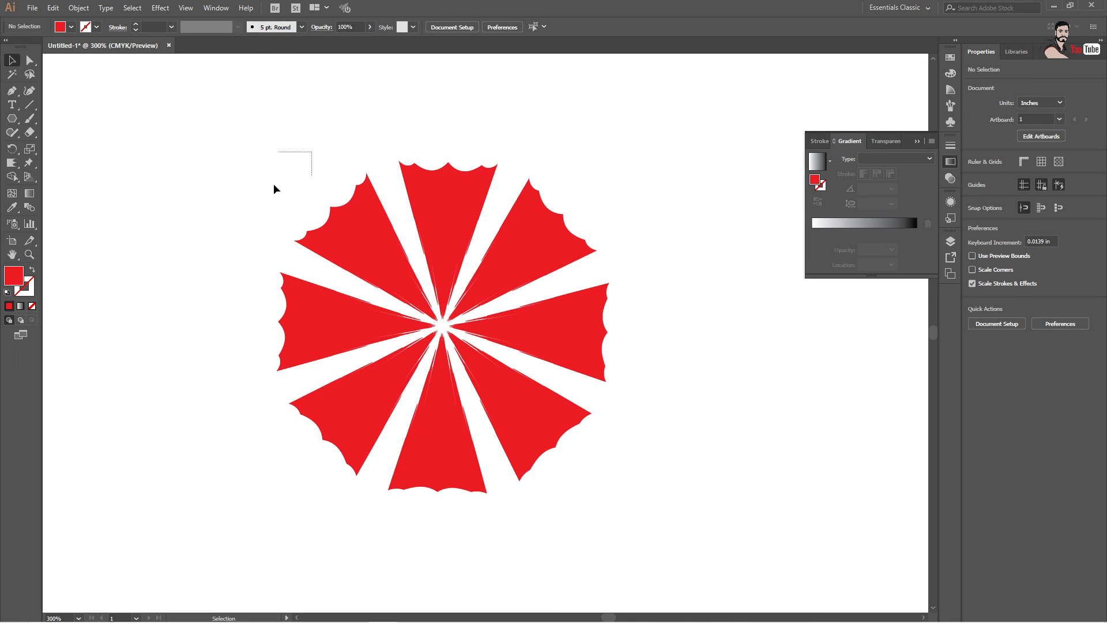
Select the whole scalloped ring and undo the scalloping
{"action": "left_click_drag", "start_coordinate": [274, 184], "coordinate": [635, 497]}
{"action": "left_click", "coordinate": [664, 451]}
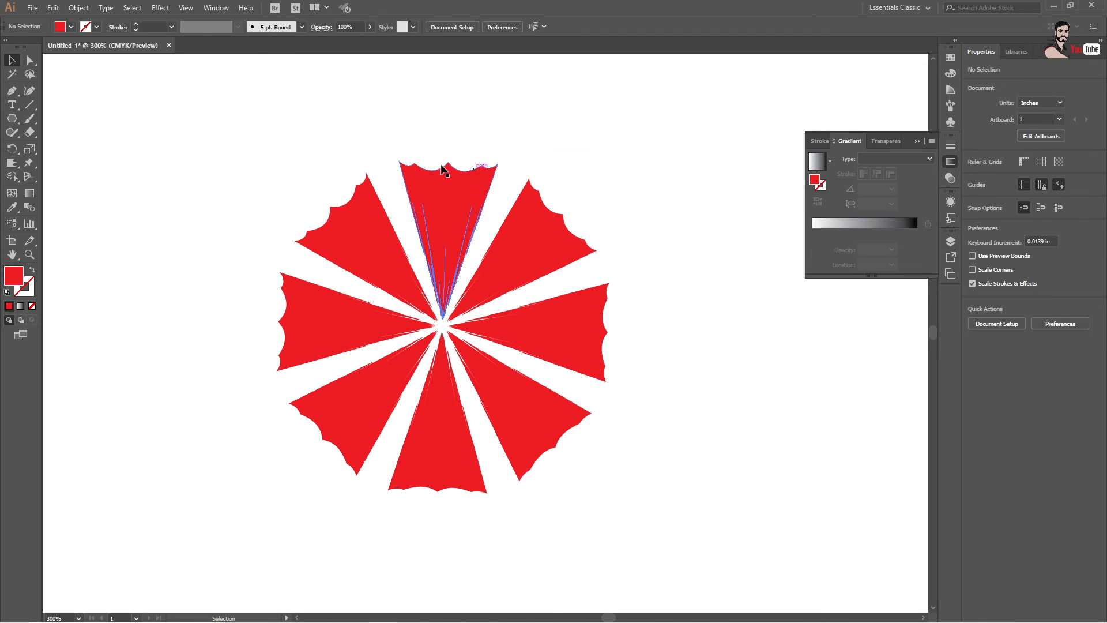
{"action": "left_click_drag", "start_coordinate": [237, 136], "coordinate": [617, 491]}
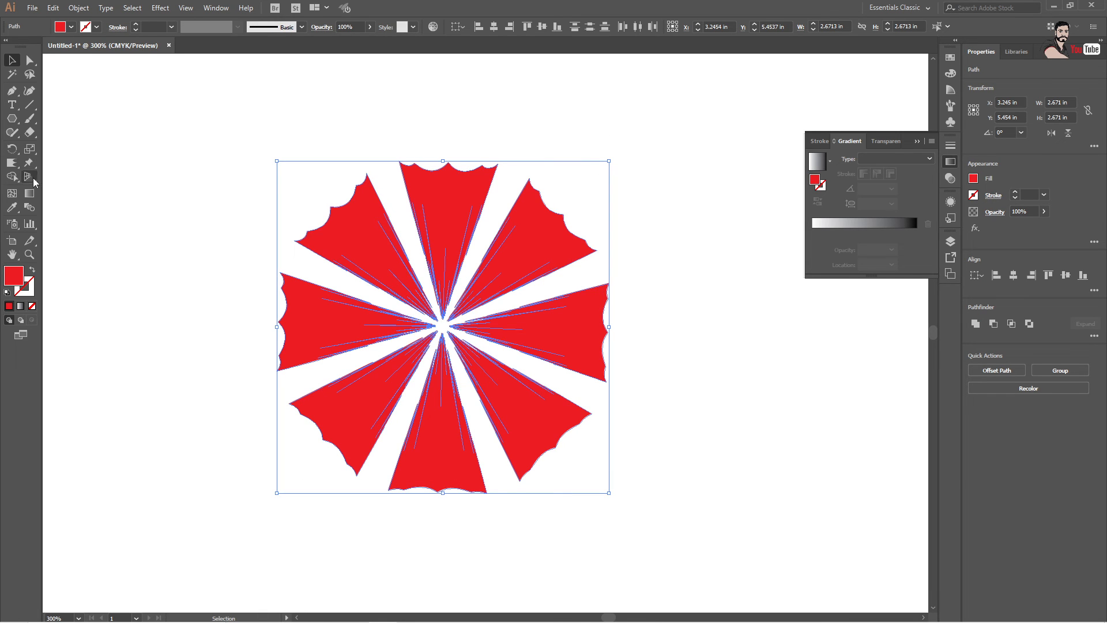
{"action": "key", "text": "ctrl+z"}
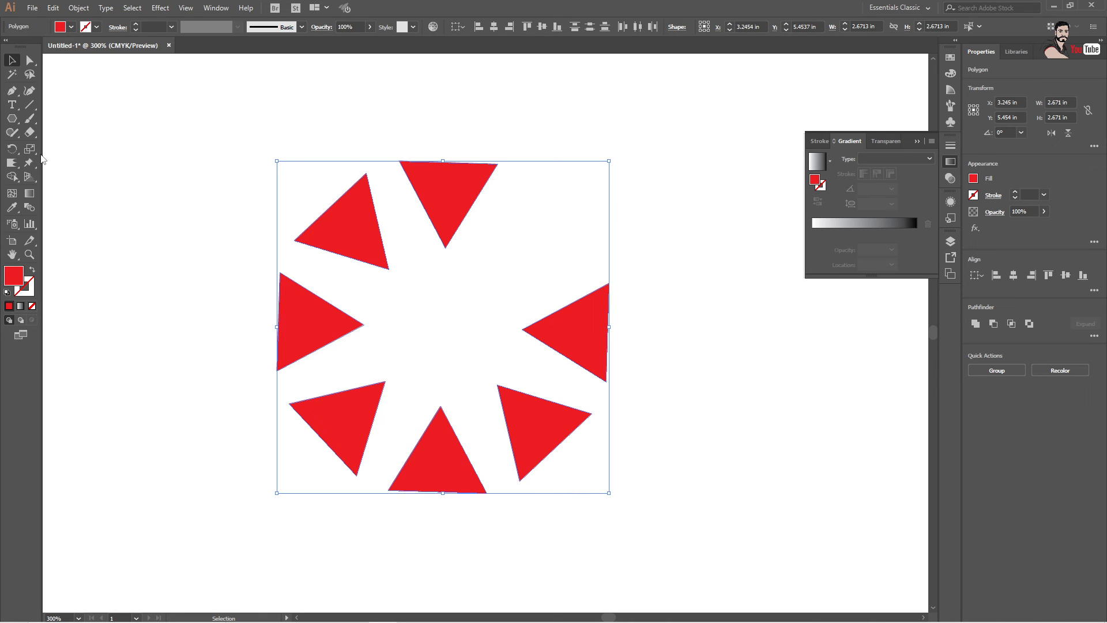
{"action": "key", "text": "ctrl+z"}
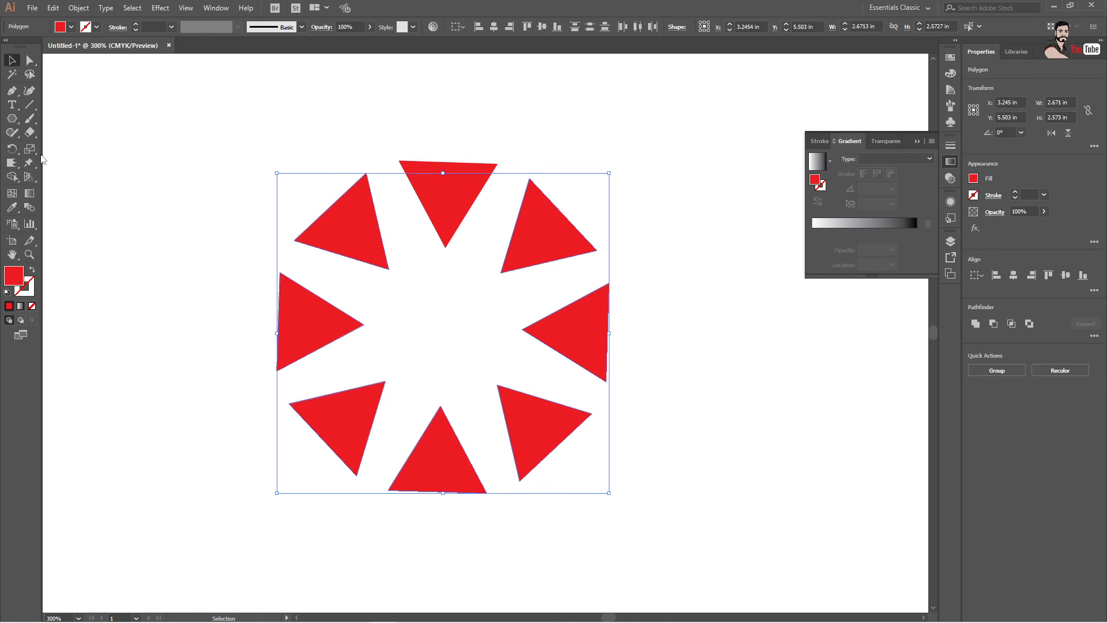
Switch to the Crystallize tool, try it on the selected red triangles from the ring's centre and undo the distortion
{"action": "left_click", "coordinate": [13, 167]}
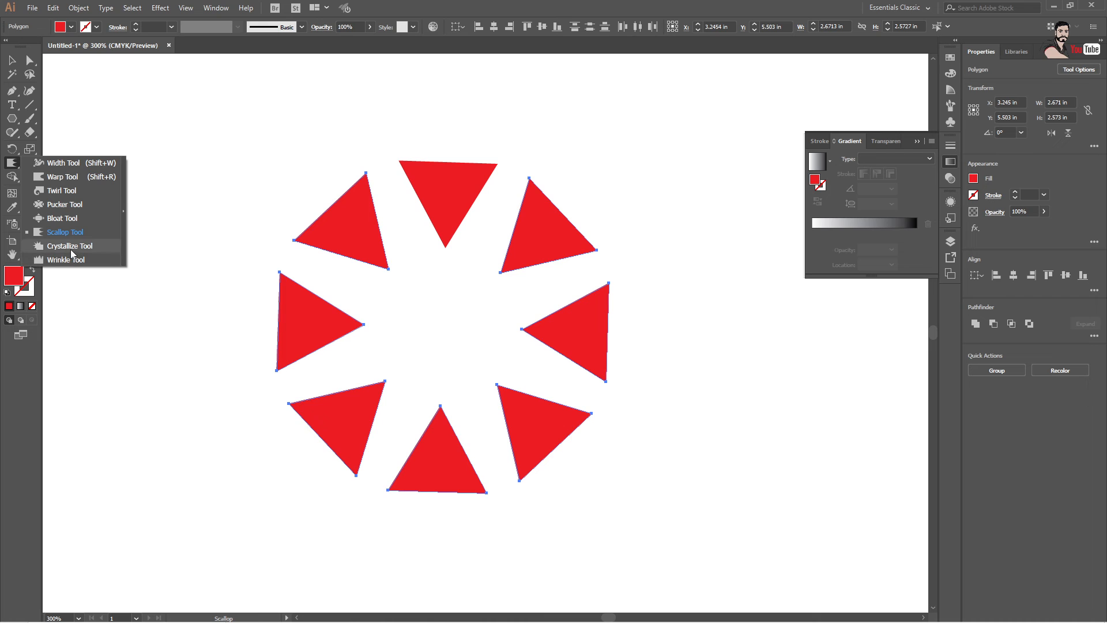
{"action": "left_click", "coordinate": [72, 251]}
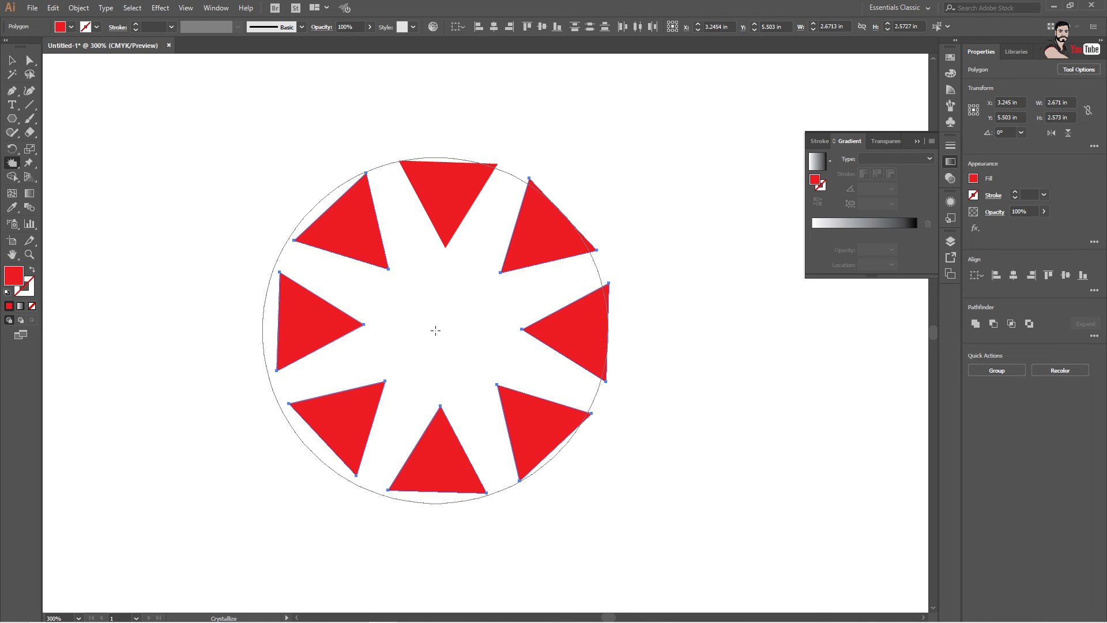
{"action": "left_click_drag", "start_coordinate": [436, 331], "coordinate": [435, 329]}
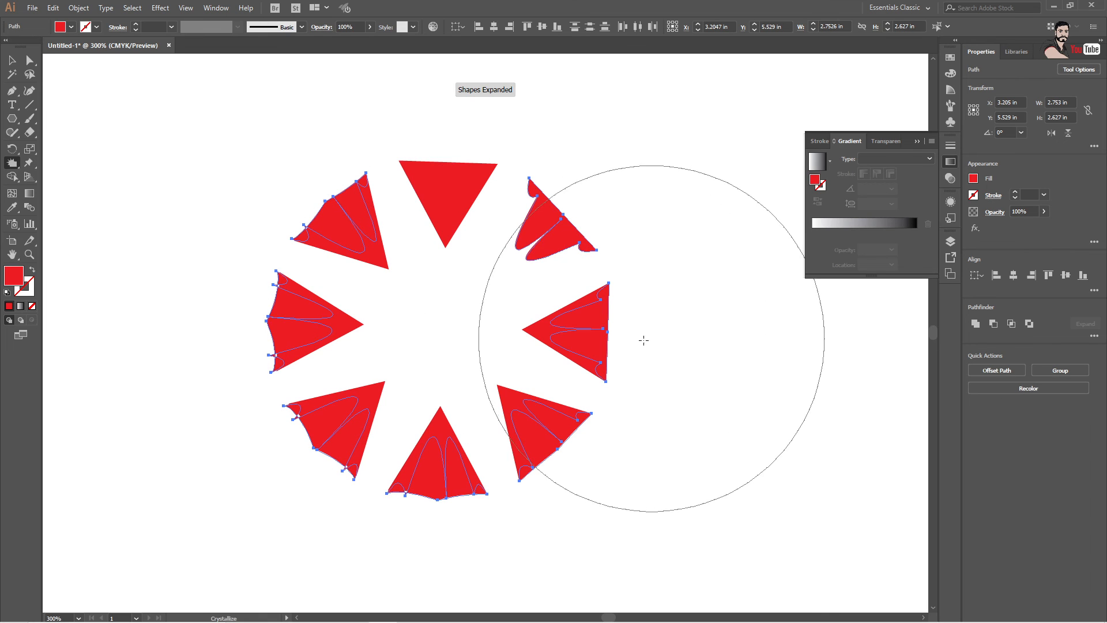
{"action": "key", "text": "ctrl+z"}
{"action": "key", "text": "ctrl+z"}
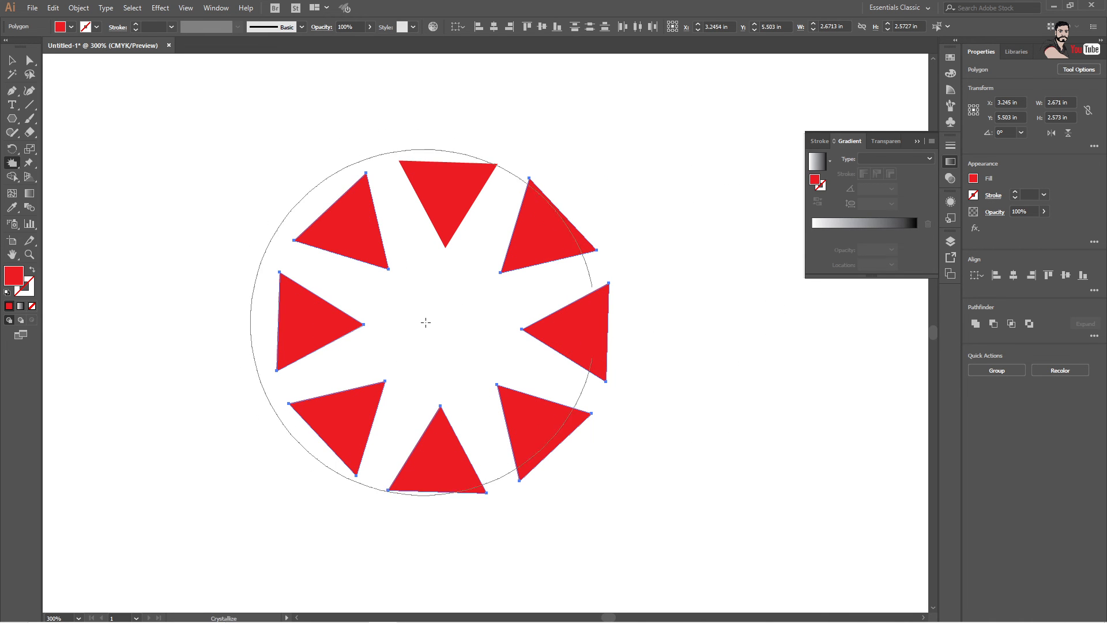
Crystallize the selected triangles again from near the ring's centre, then undo it and have all eight triangles selected
{"action": "left_click_drag", "start_coordinate": [425, 322], "coordinate": [439, 334]}
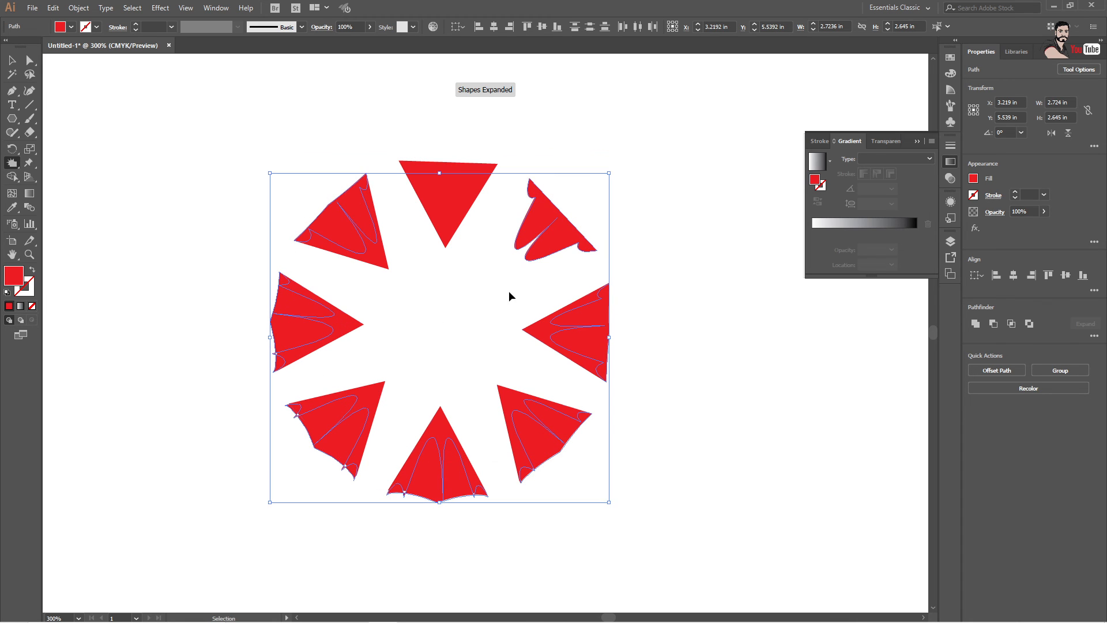
{"action": "key", "text": "ctrl+a"}
{"action": "key", "text": "ctrl+z"}
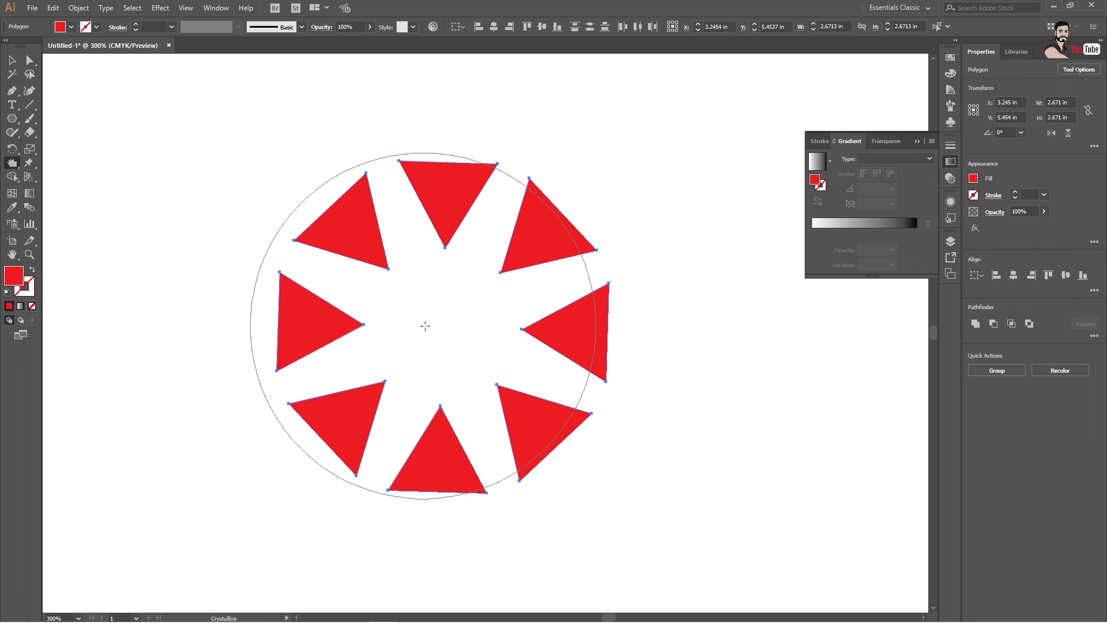
Crystallize all eight selected triangles from the ring's centre twice, undoing the distortion each time
{"action": "left_click_drag", "start_coordinate": [440, 327], "coordinate": [439, 327]}
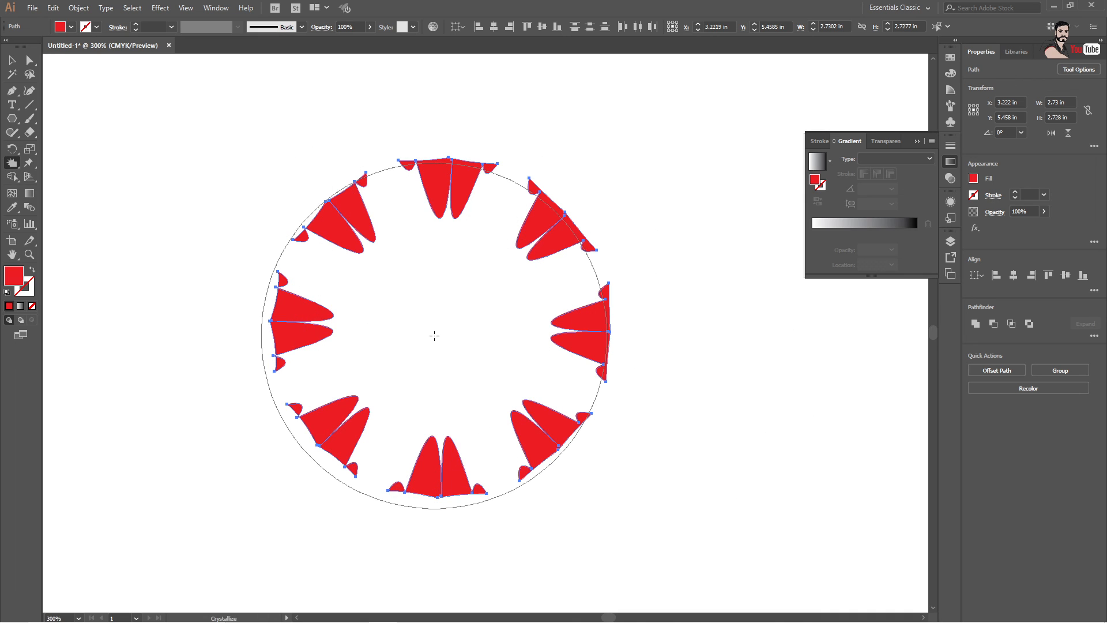
{"action": "key", "text": "ctrl+z"}
{"action": "key", "text": "ctrl+z"}
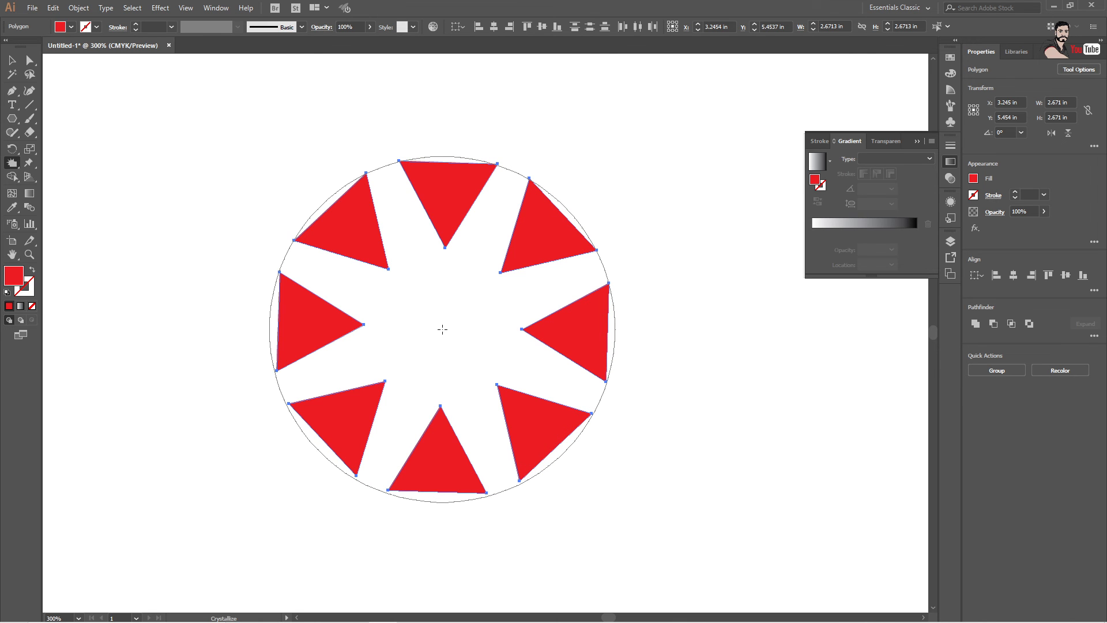
{"action": "left_click_drag", "start_coordinate": [442, 329], "coordinate": [442, 328]}
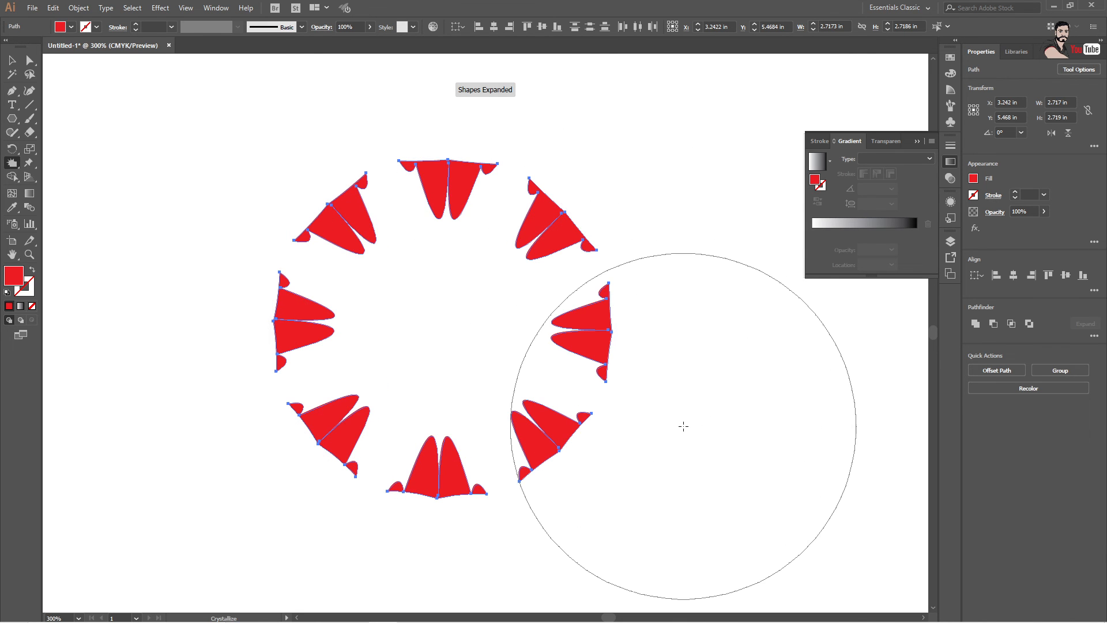
{"action": "key", "text": "ctrl+z"}
{"action": "key", "text": "ctrl+z"}
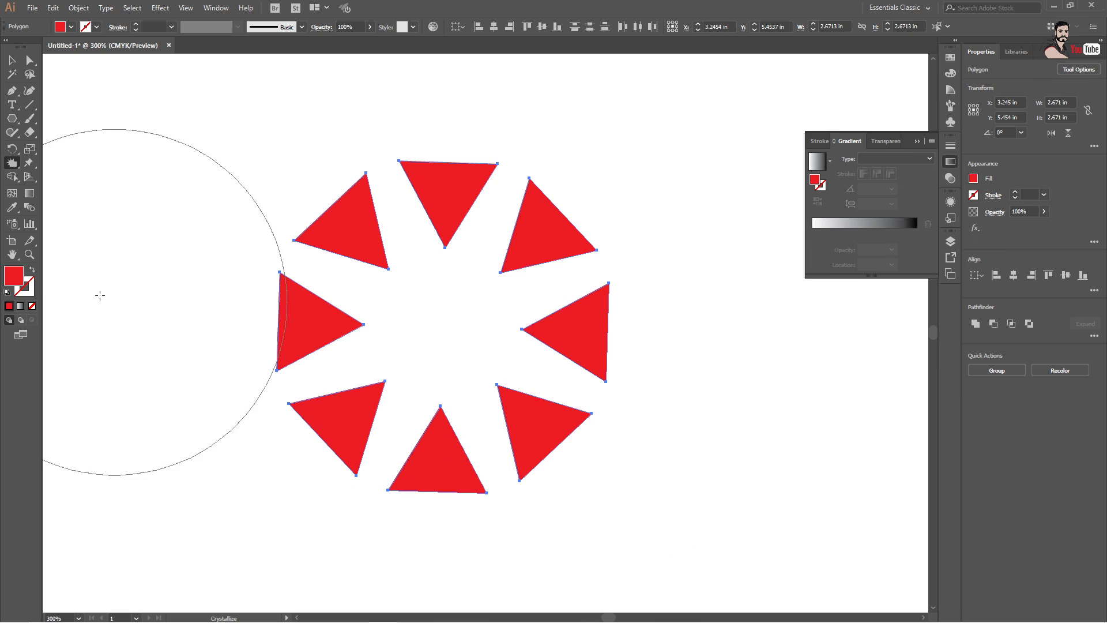
Switch to the Wrinkle tool and wrinkle all eight red triangles from the ring's centre
{"action": "left_click", "coordinate": [10, 168]}
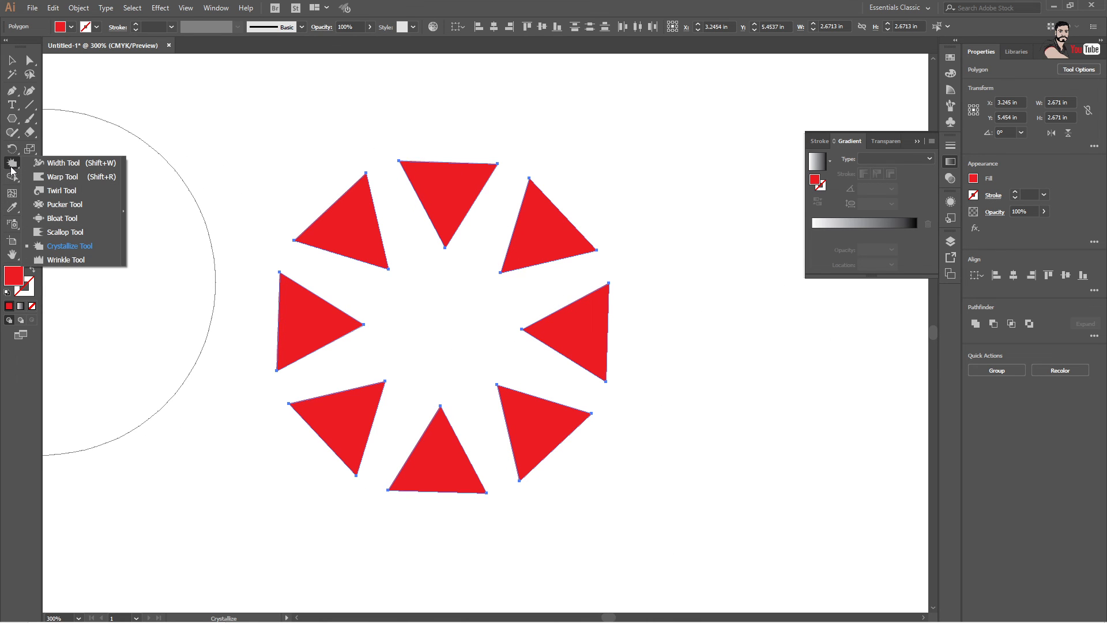
{"action": "left_click", "coordinate": [65, 260]}
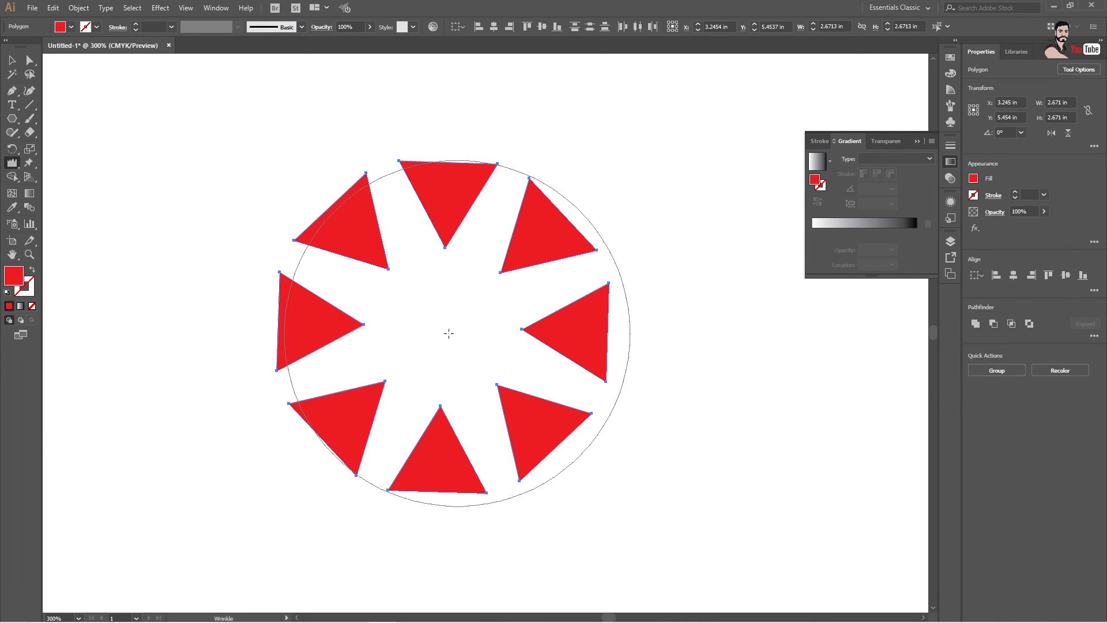
{"action": "left_click_drag", "start_coordinate": [431, 333], "coordinate": [456, 338]}
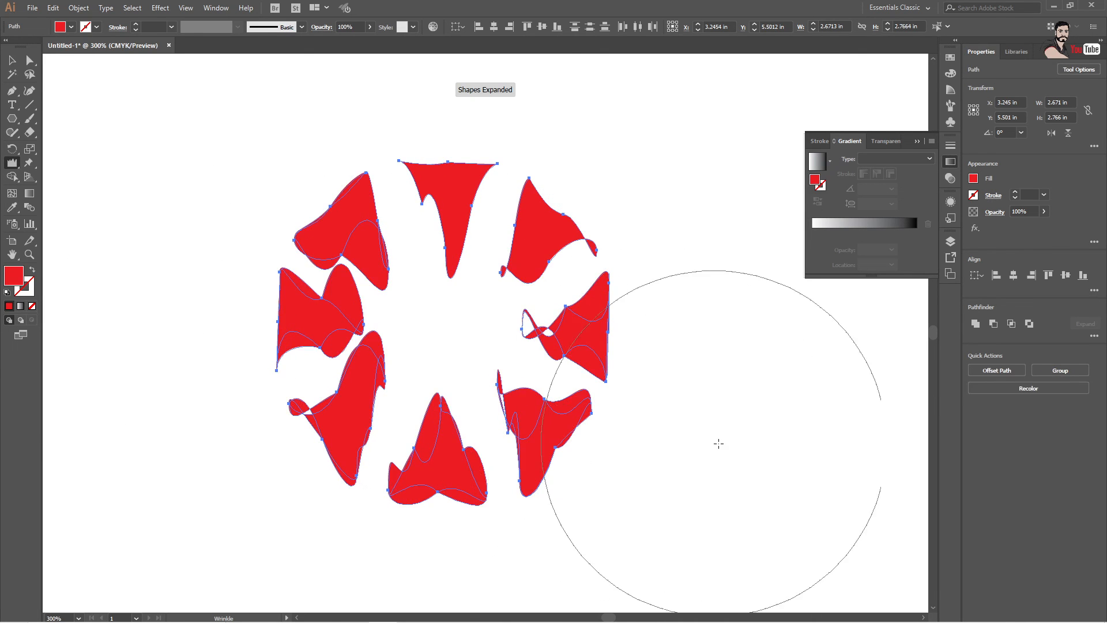
Undo the wrinkling of the triangle ring and delete the remaining red triangles
{"action": "key", "text": "ctrl+z"}
{"action": "key", "text": "ctrl+z"}
{"action": "key", "text": "ctrl+z"}
{"action": "key", "text": "ctrl+z"}
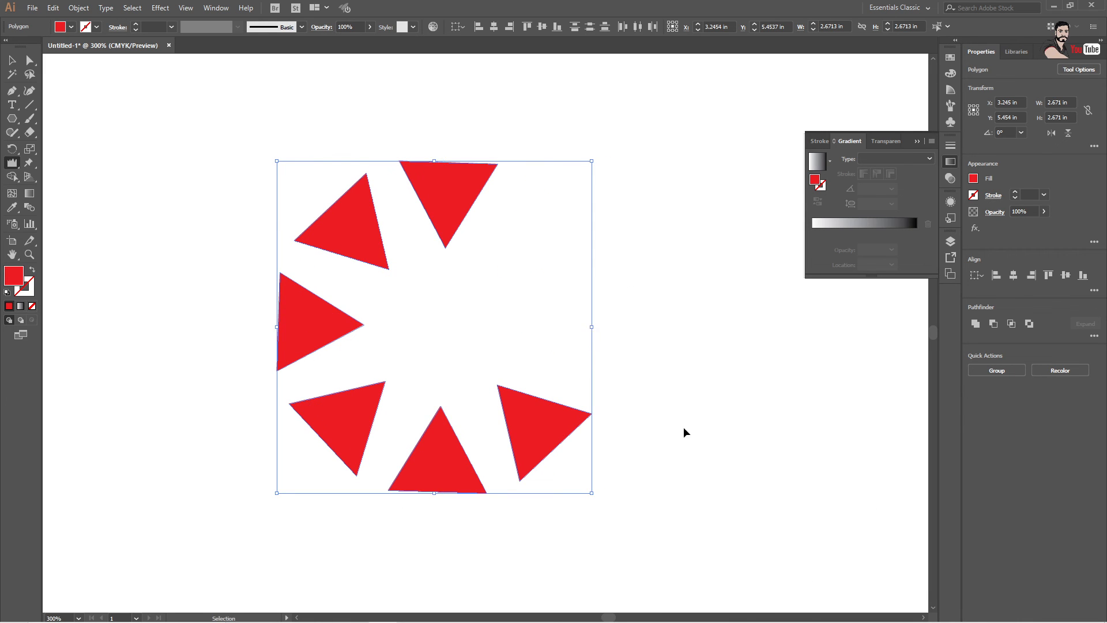
{"action": "left_click", "coordinate": [30, 106]}
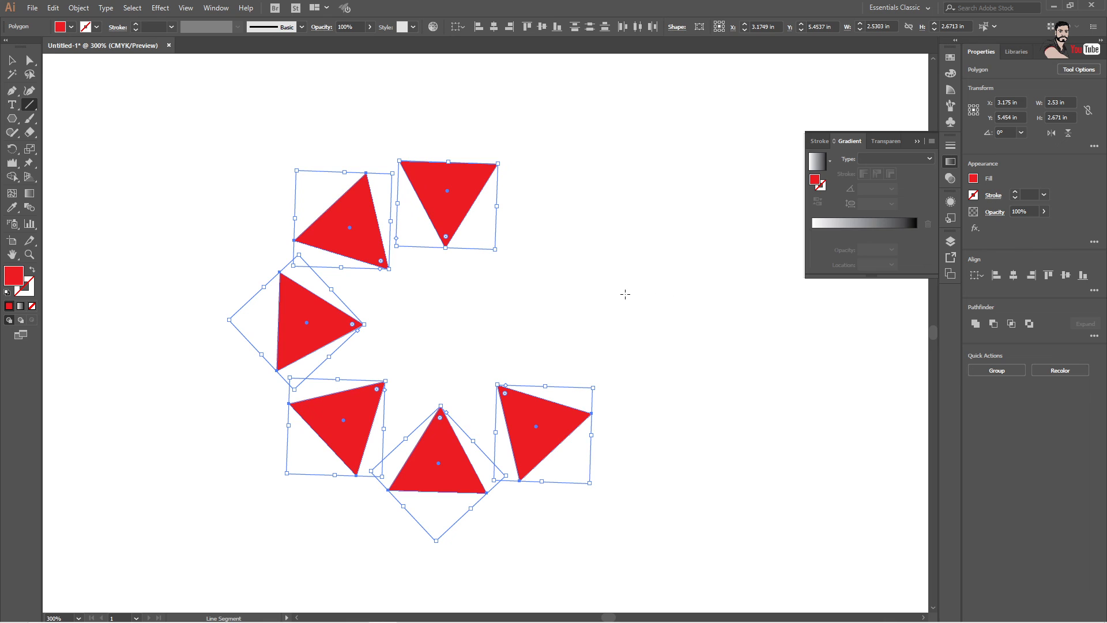
{"action": "key", "text": "Delete"}
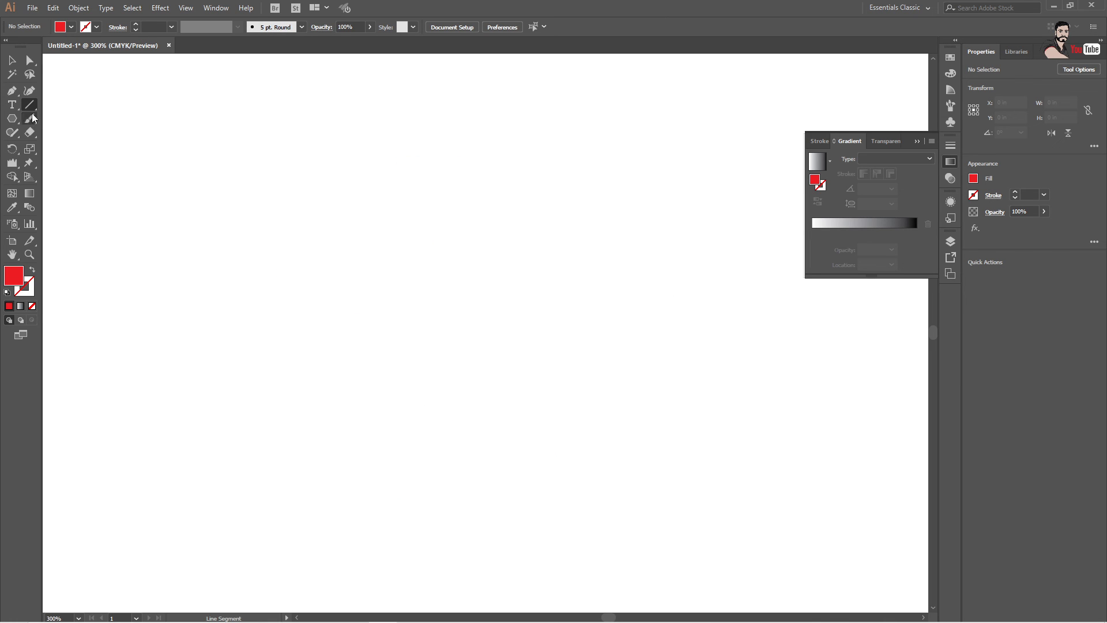
Draw a horizontal line about 2.96 in long across the empty artboard and give it a red stroke
{"action": "mouse_move", "coordinate": [258, 235]}
{"action": "left_mouse_down"}
{"action": "mouse_move", "coordinate": [623, 264]}
{"action": "mouse_move", "coordinate": [628, 251]}
{"action": "left_mouse_up"}
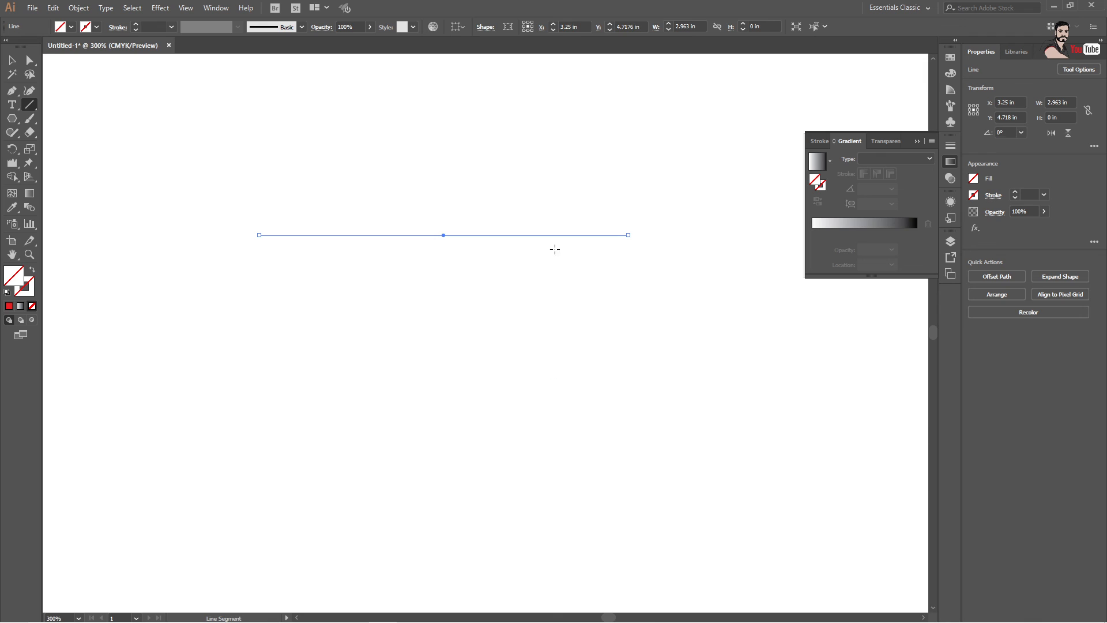
{"action": "left_click", "coordinate": [96, 27]}
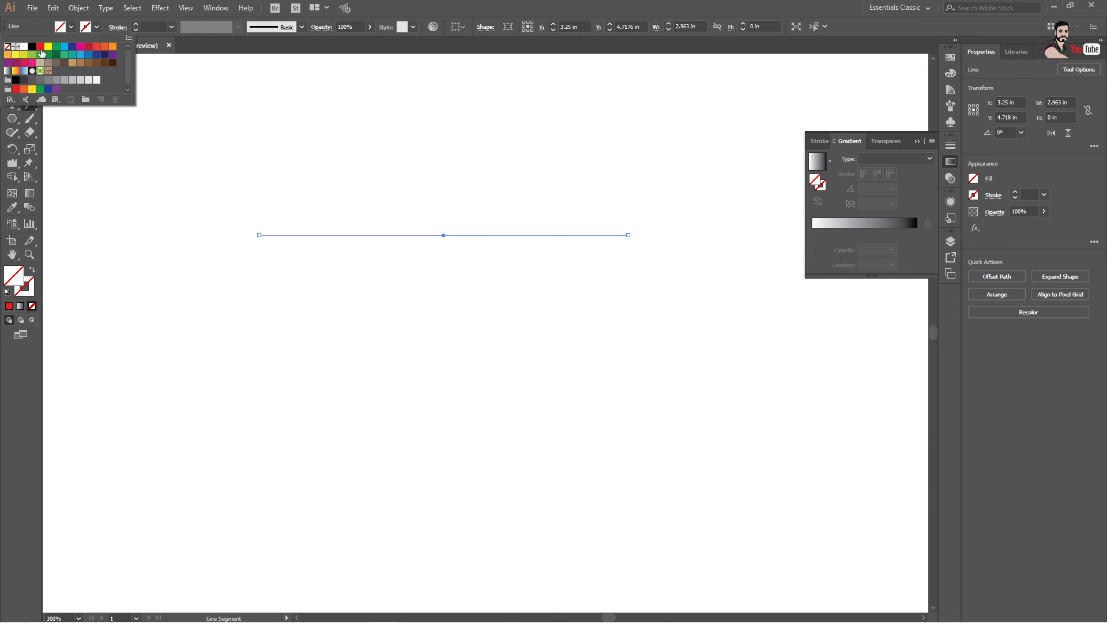
{"action": "left_click", "coordinate": [39, 46]}
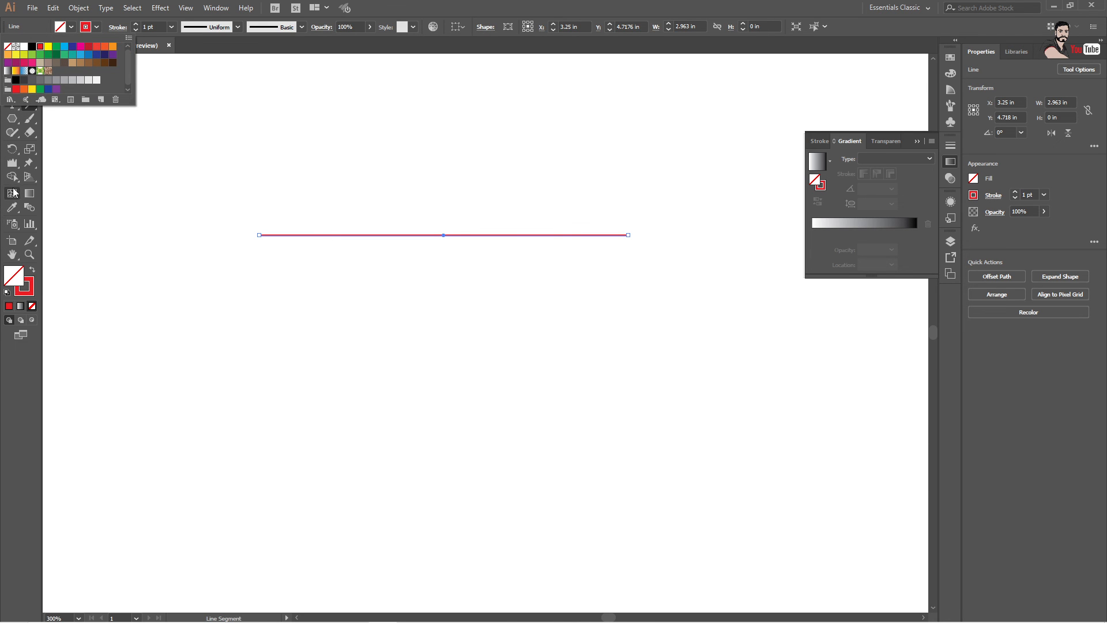
{"action": "key", "text": "Escape"}
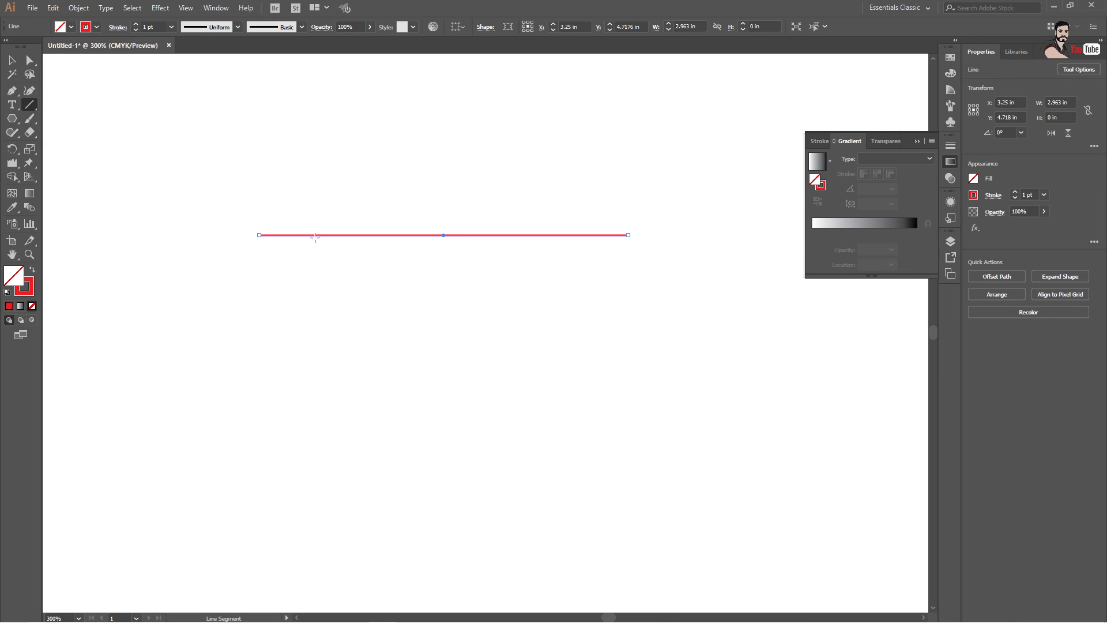
Reset the Wrinkle tool options to their defaults, with a brush 1.39 in wide and 1.39 in high
{"action": "left_click", "coordinate": [12, 164]}
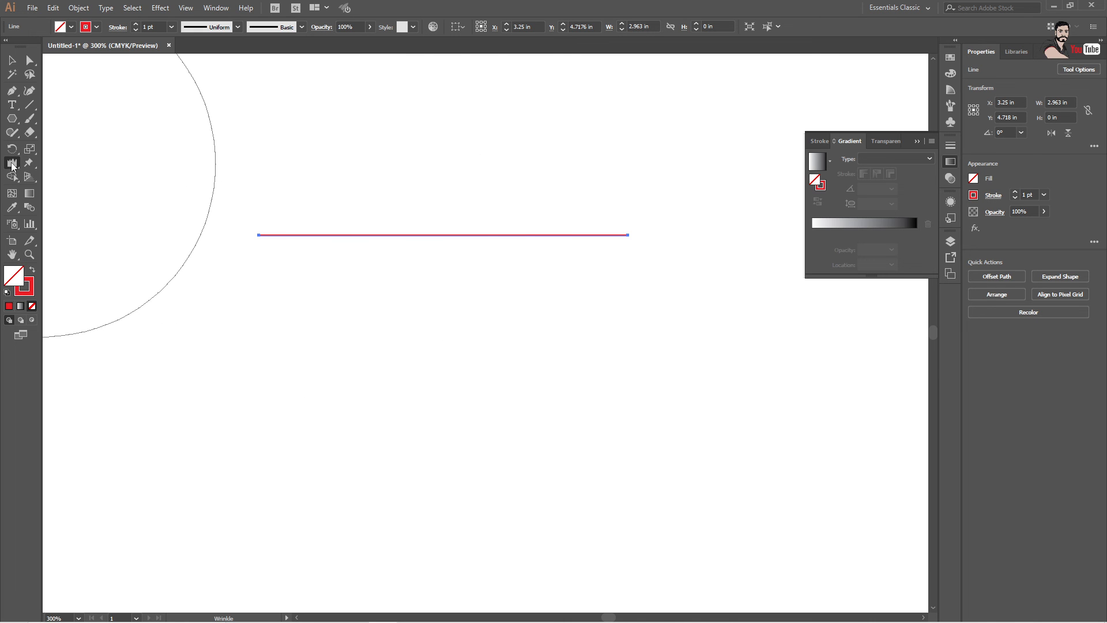
{"action": "double_click", "coordinate": [11, 164]}
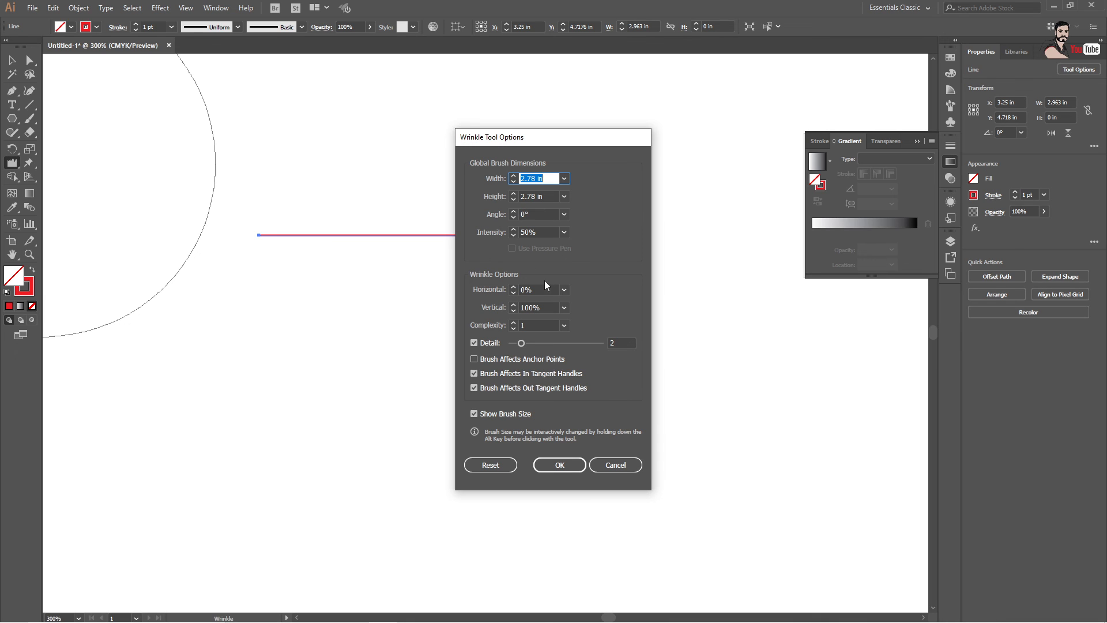
{"action": "left_click", "coordinate": [491, 465]}
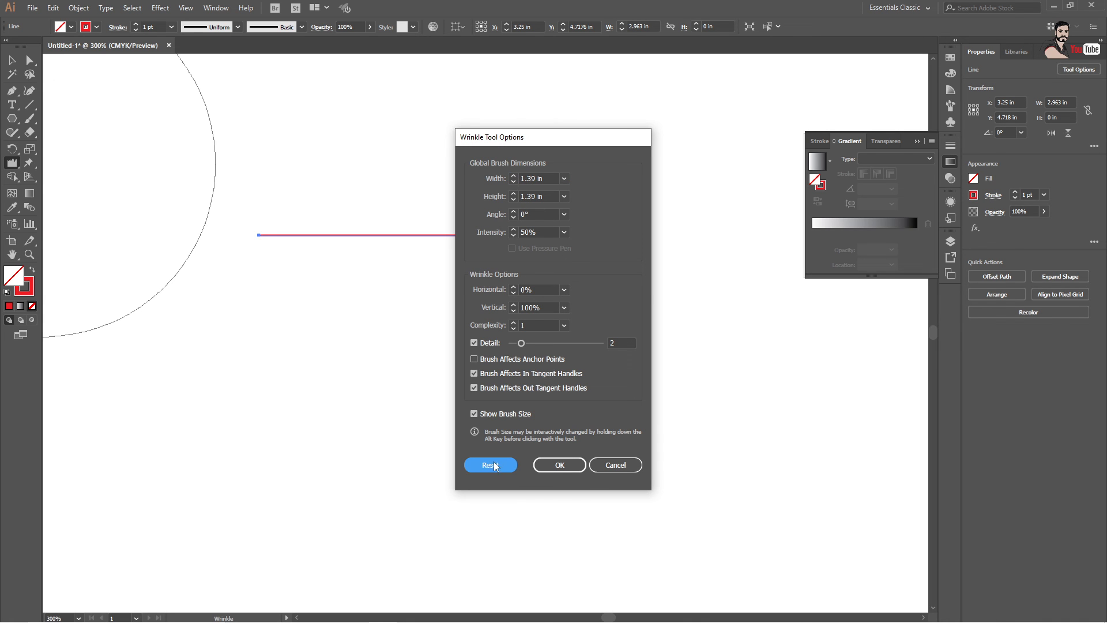
{"action": "left_click", "coordinate": [562, 464]}
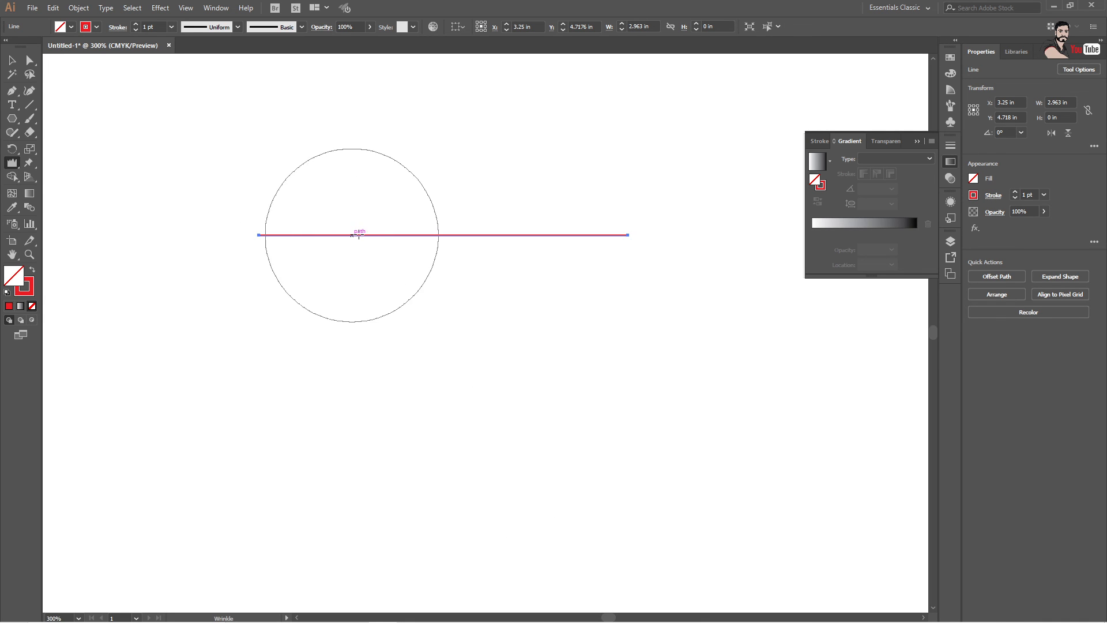
Wrinkle the red line along its length, then undo the wrinkles and the line itself
{"action": "mouse_move", "coordinate": [359, 231]}
{"action": "left_mouse_down"}
{"action": "mouse_move", "coordinate": [597, 226]}
{"action": "mouse_move", "coordinate": [363, 233]}
{"action": "left_mouse_up"}
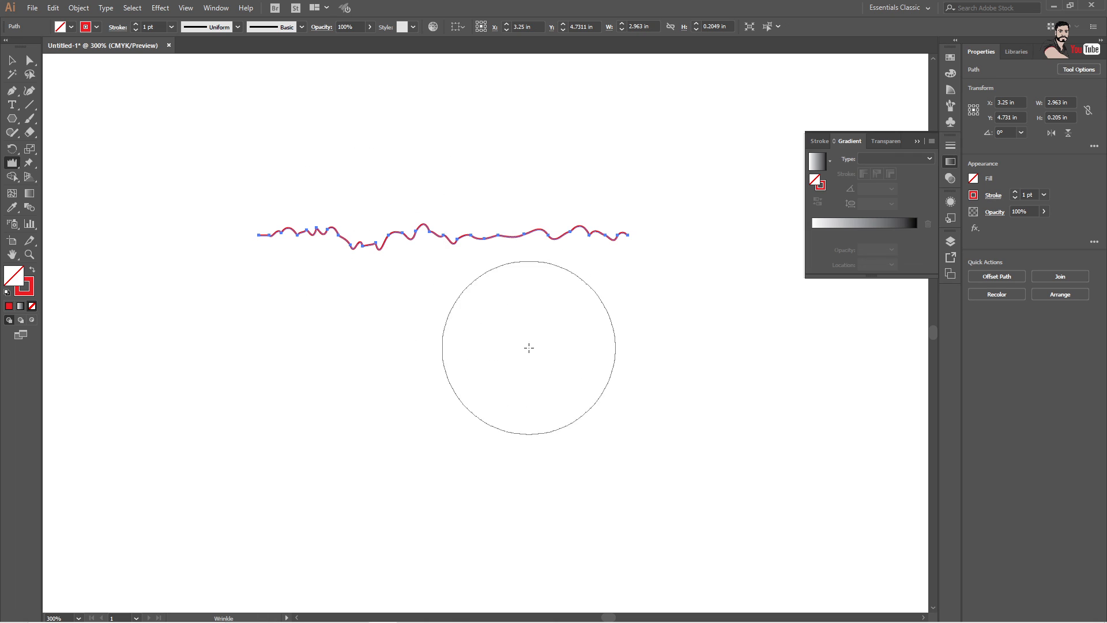
{"action": "key", "text": "ctrl+z"}
{"action": "key", "text": "ctrl+z"}
{"action": "key", "text": "ctrl+z"}
{"action": "key", "text": "ctrl+z"}
{"action": "key", "text": "ctrl+z"}
{"action": "key", "text": "ctrl+z"}
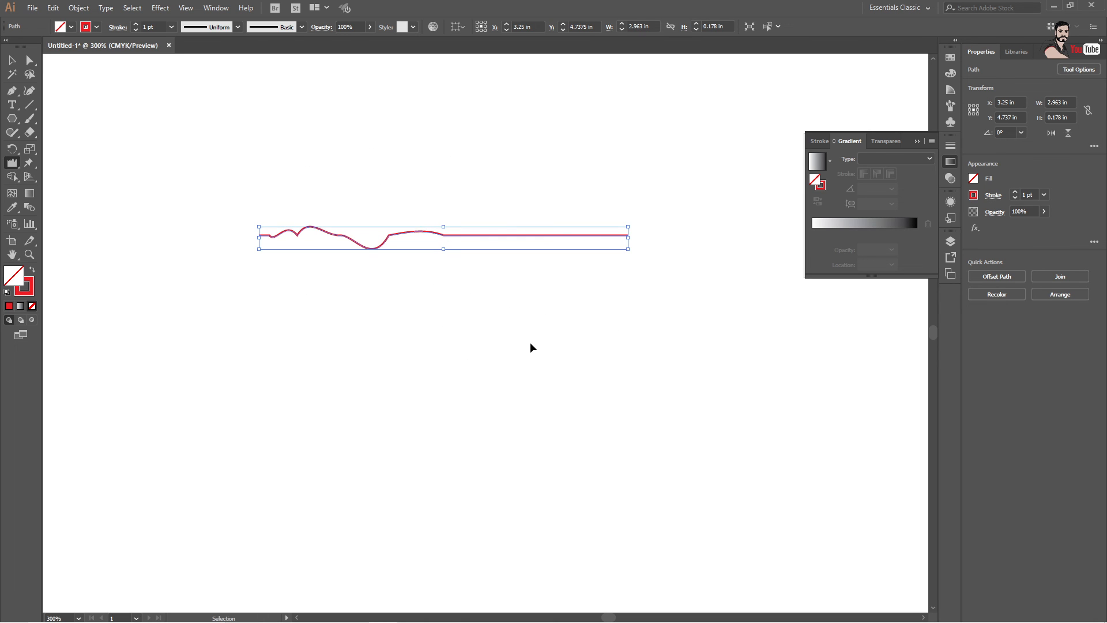
{"action": "key", "text": "ctrl+z"}
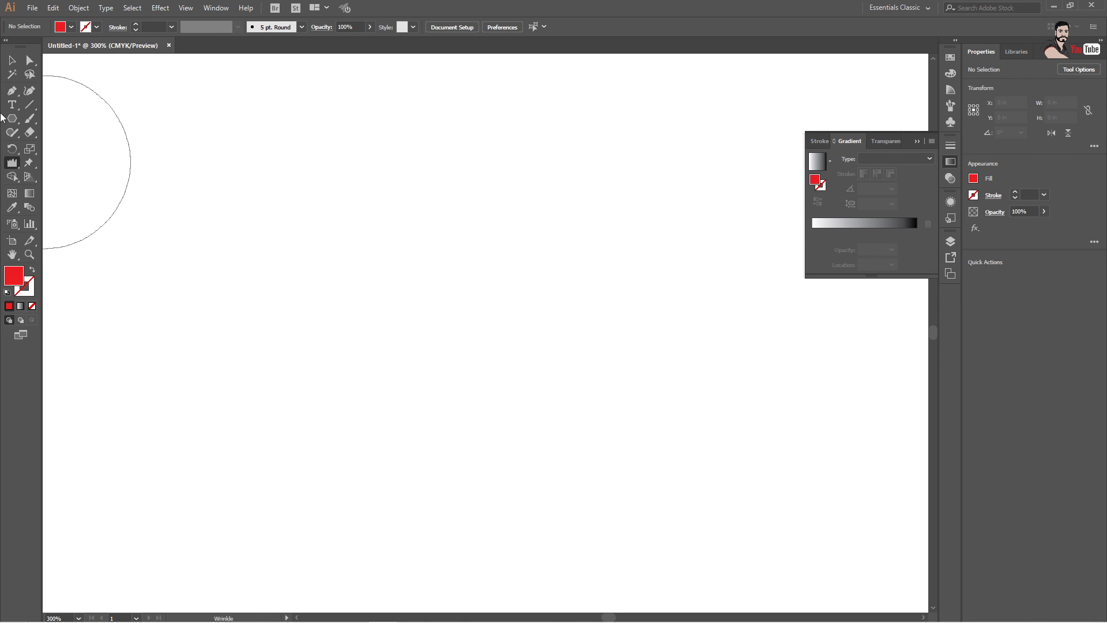
Draw a red rectangle about 2.64 by 0.80 in and roughen its upper and lower edges with the Wrinkle tool
{"action": "left_click_drag", "start_coordinate": [17, 123], "coordinate": [66, 119]}
{"action": "mouse_move", "coordinate": [269, 244]}
{"action": "left_mouse_down"}
{"action": "mouse_move", "coordinate": [502, 336]}
{"action": "mouse_move", "coordinate": [596, 343]}
{"action": "left_mouse_up"}
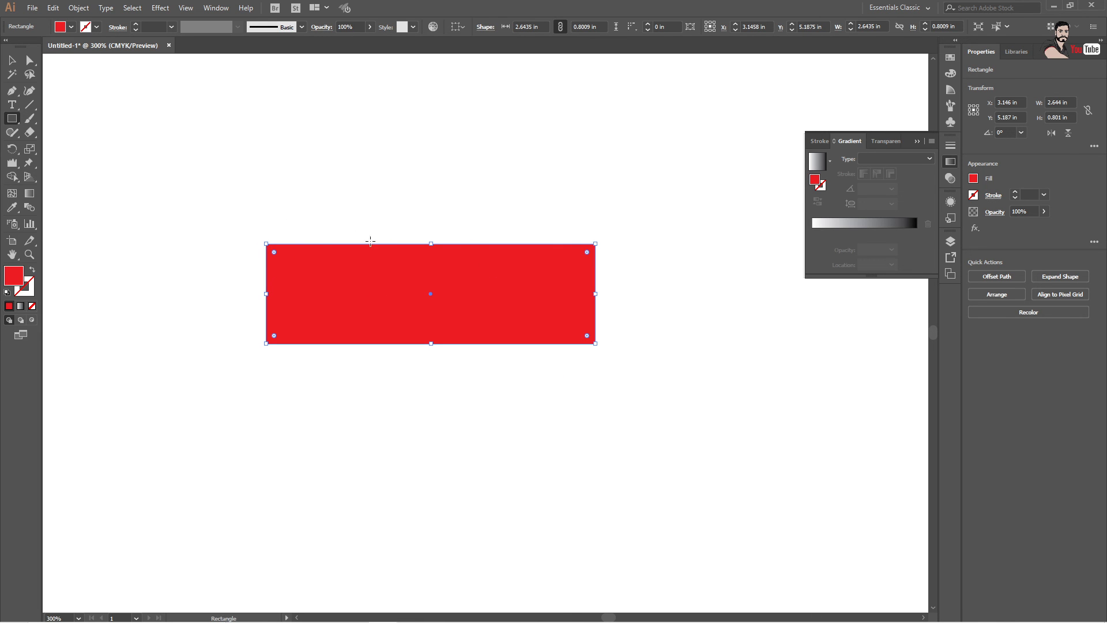
{"action": "left_click", "coordinate": [11, 167]}
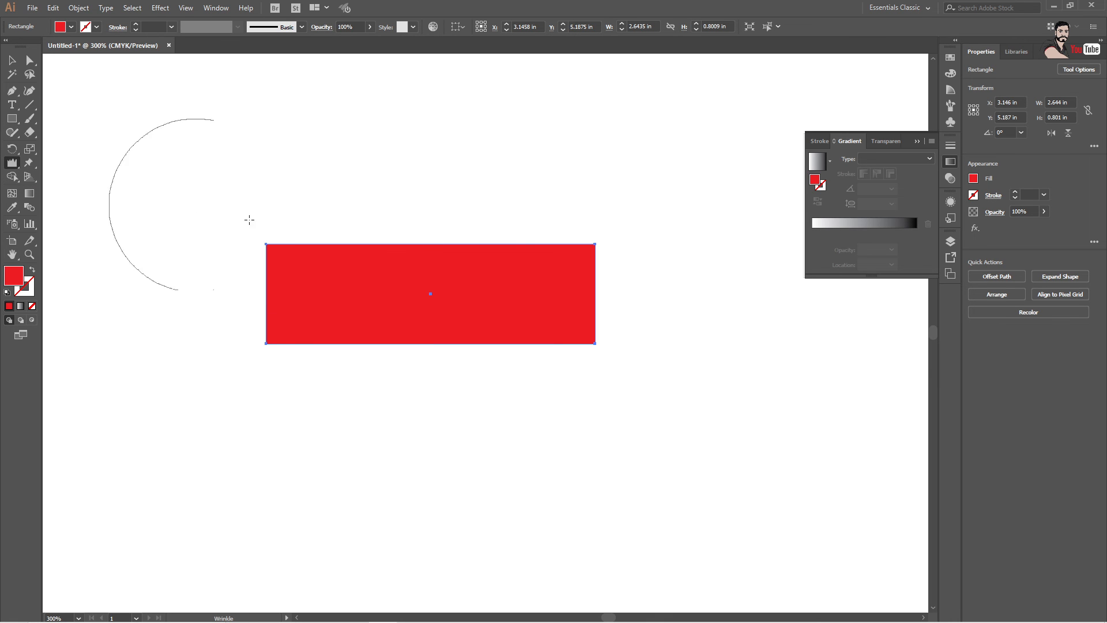
{"action": "mouse_move", "coordinate": [376, 244]}
{"action": "left_mouse_down"}
{"action": "mouse_move", "coordinate": [522, 238]}
{"action": "mouse_move", "coordinate": [534, 257]}
{"action": "left_mouse_up"}
{"action": "mouse_move", "coordinate": [388, 343]}
{"action": "left_mouse_down"}
{"action": "mouse_move", "coordinate": [353, 346]}
{"action": "mouse_move", "coordinate": [524, 346]}
{"action": "mouse_move", "coordinate": [576, 321]}
{"action": "mouse_move", "coordinate": [594, 292]}
{"action": "left_mouse_up"}
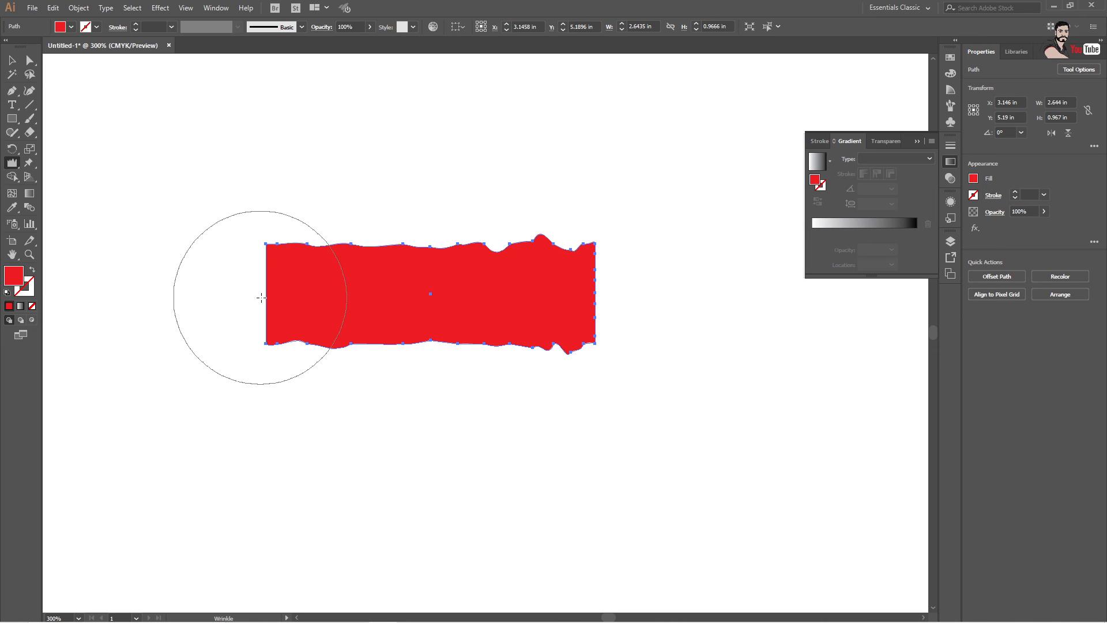
{"action": "mouse_move", "coordinate": [248, 292]}
{"action": "left_mouse_down"}
{"action": "mouse_move", "coordinate": [466, 305]}
{"action": "mouse_move", "coordinate": [323, 297]}
{"action": "left_mouse_up"}
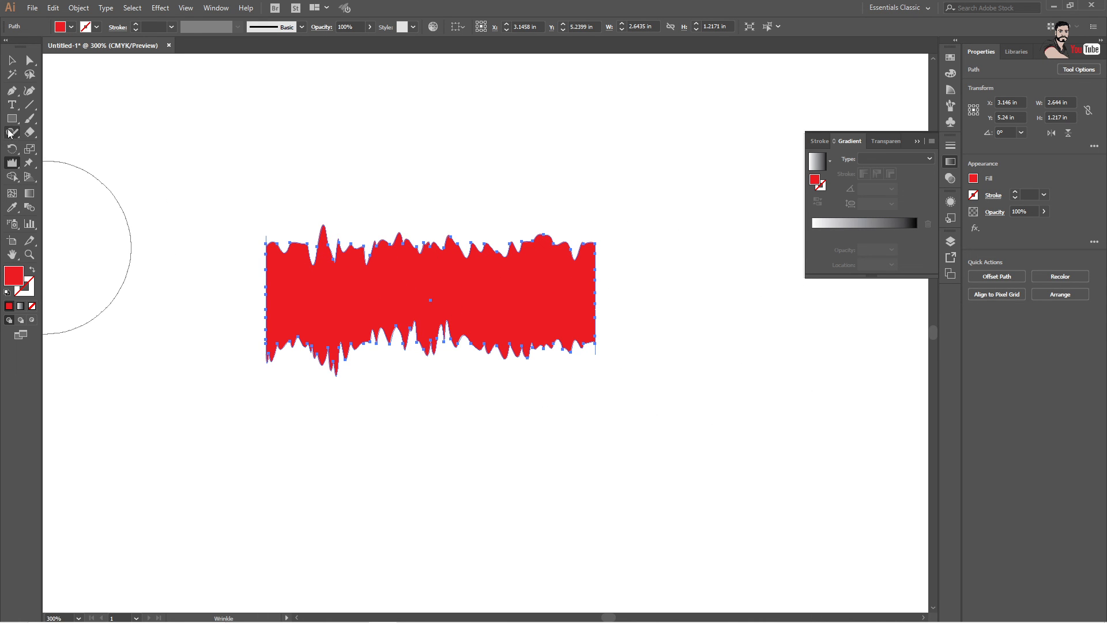
Delete the wrinkled red rectangle and switch to the open Thank You image
{"action": "left_click", "coordinate": [11, 64]}
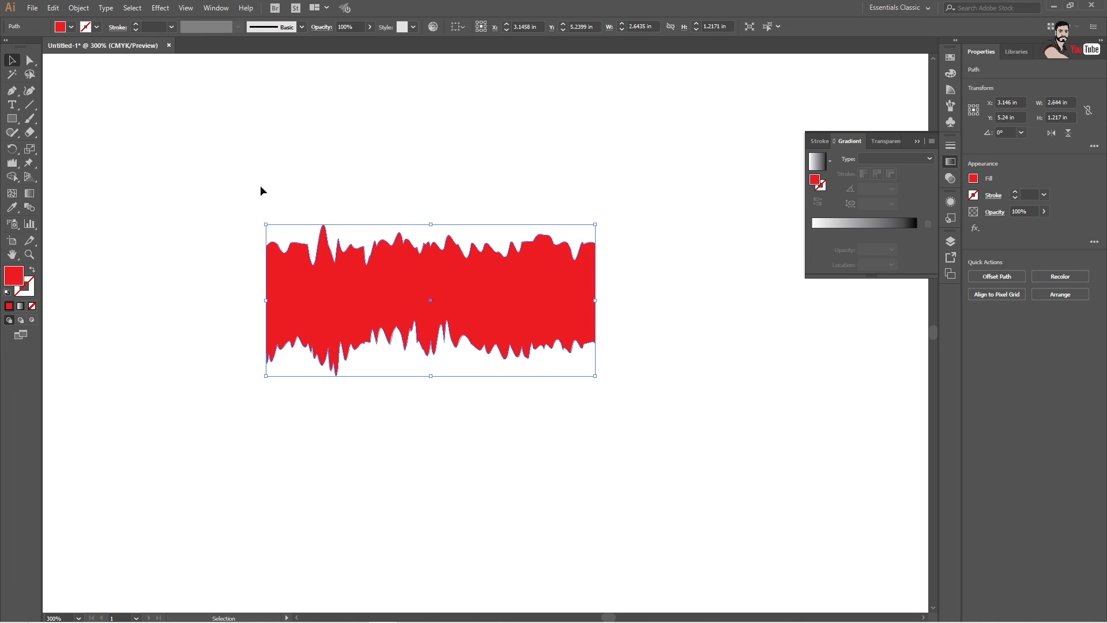
{"action": "key", "text": "Delete"}
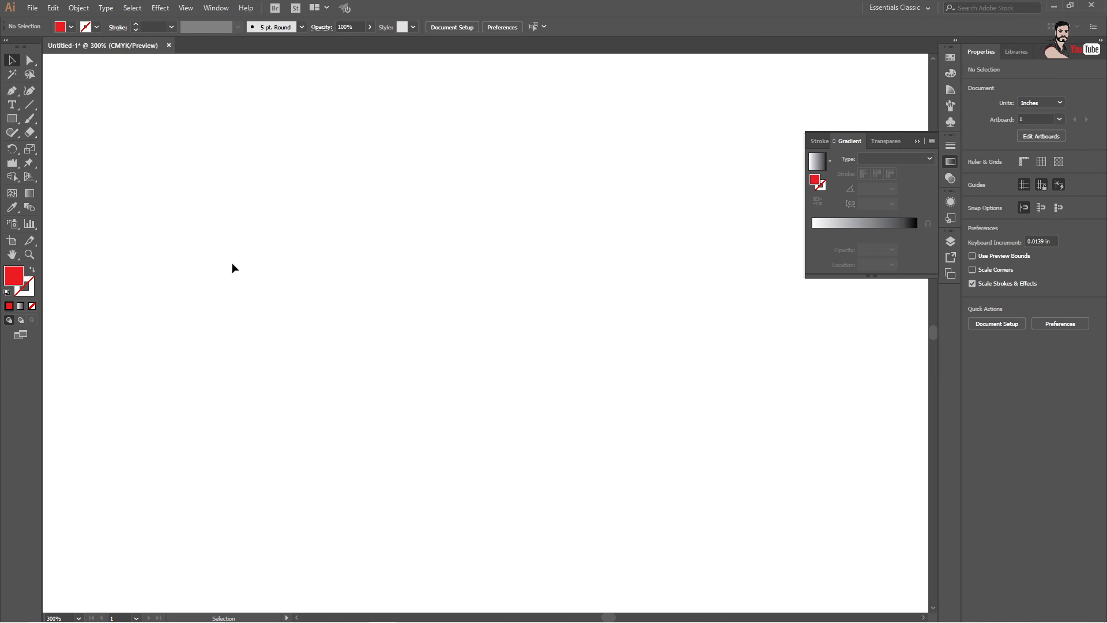
{"action": "mouse_move", "coordinate": [449, 617]}
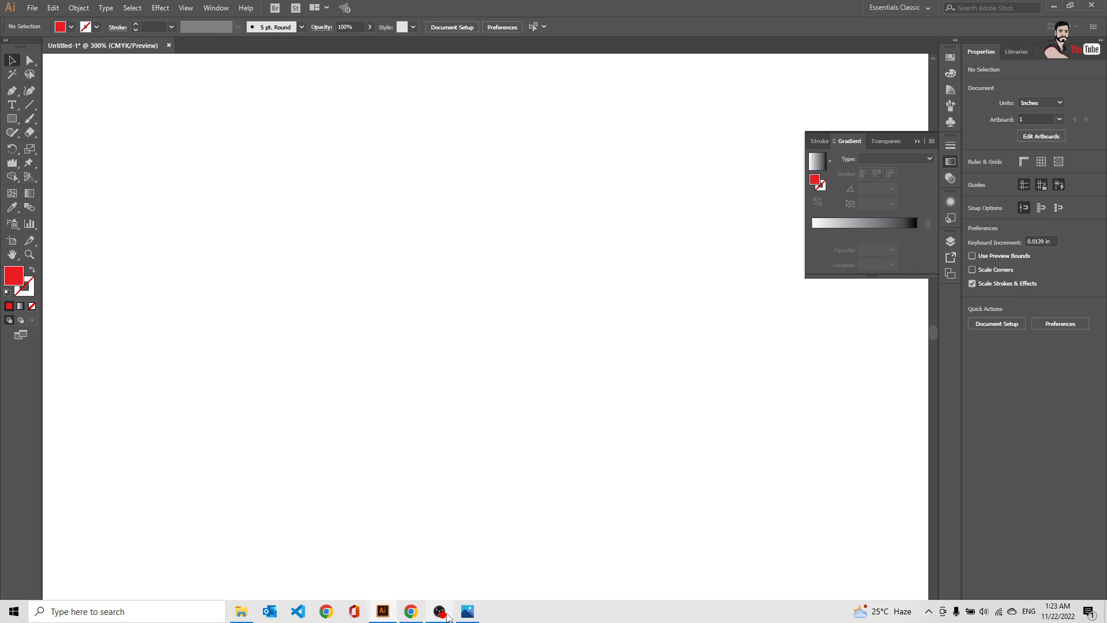
{"action": "left_click", "coordinate": [479, 592]}
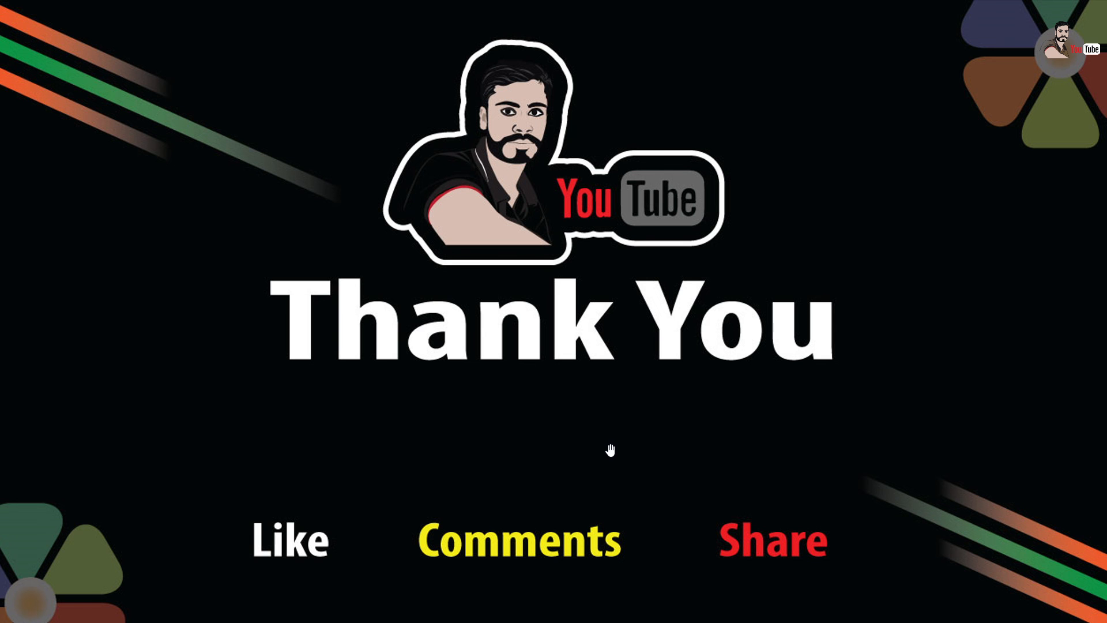